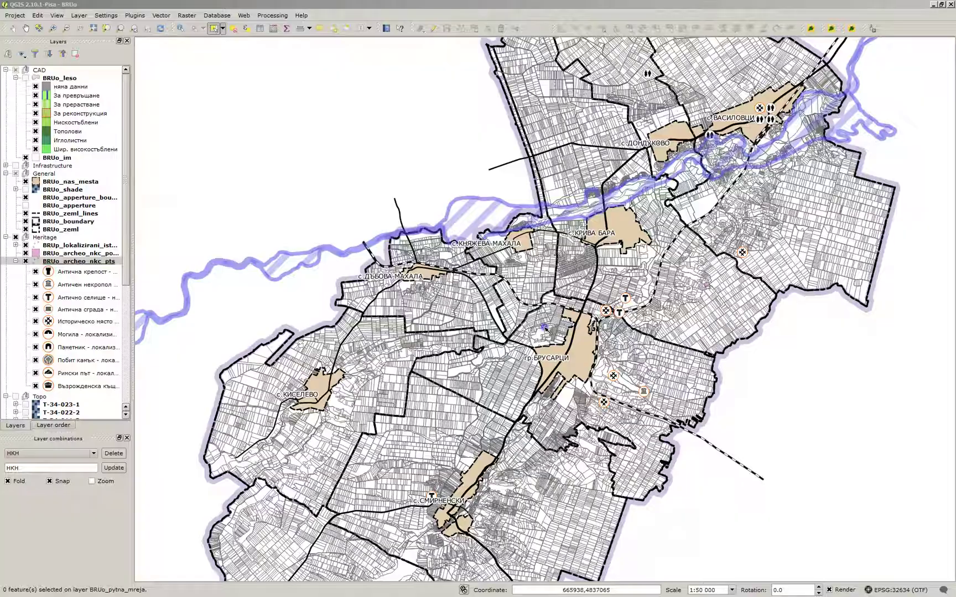
- Collapse the whole layer tree and expand only the Heritage group
left_click(86, 253)
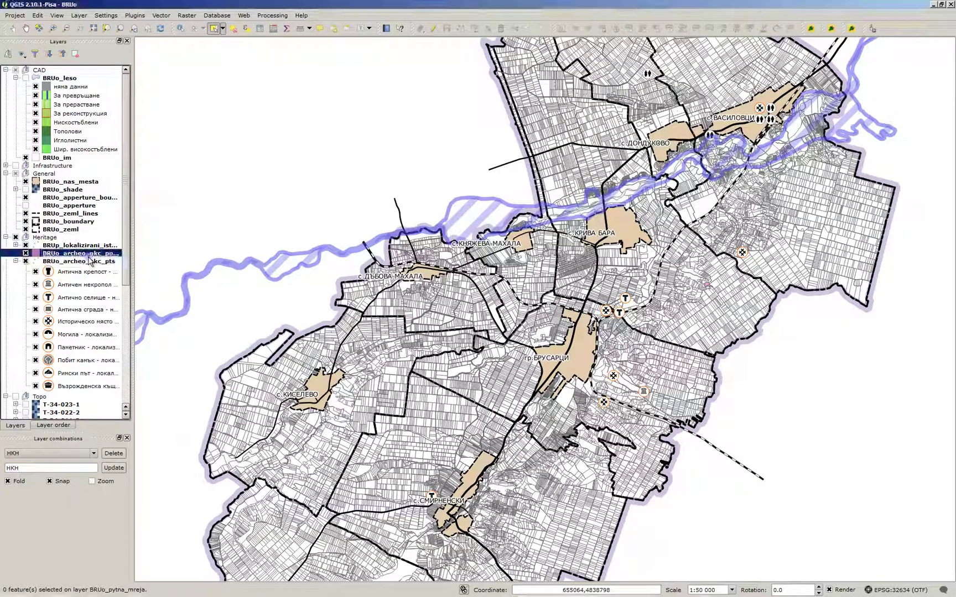
left_click(49, 54)
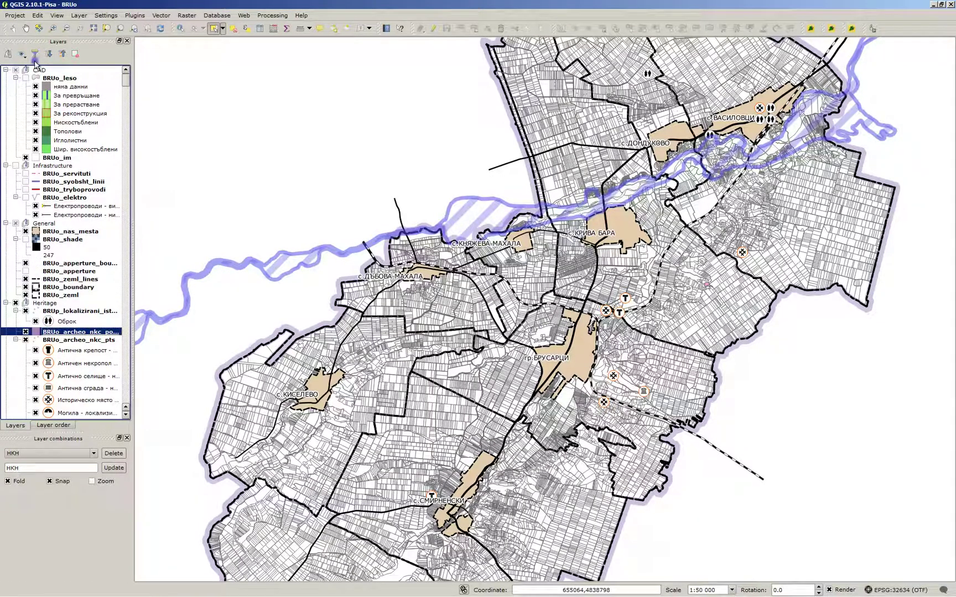
left_click(63, 53)
left_click(5, 94)
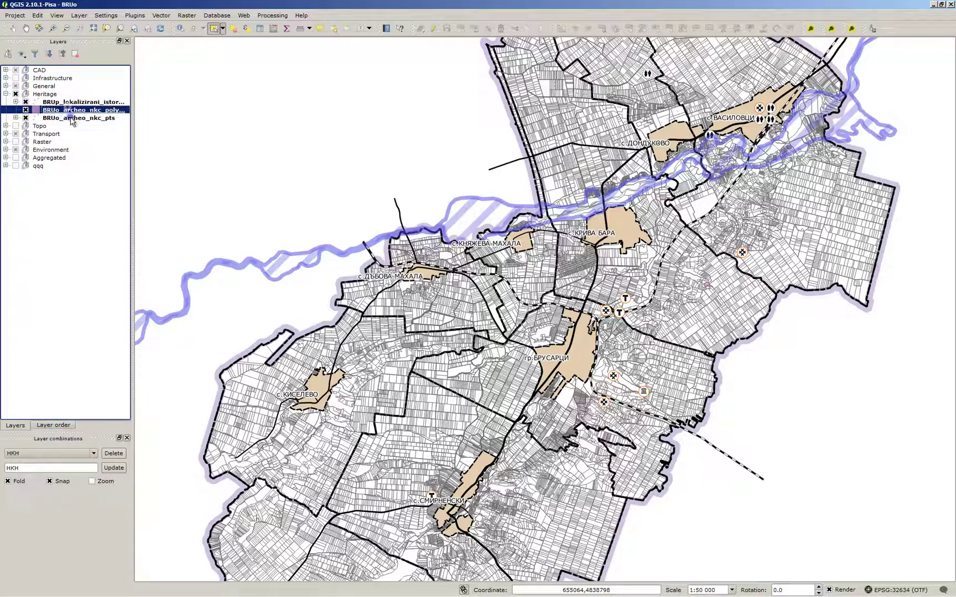
- Hide all layers and display only the BRUo_archeo_nkc_pts point layer on the map
left_click(72, 118)
key("ctrl+shift+h")
left_click(26, 118)
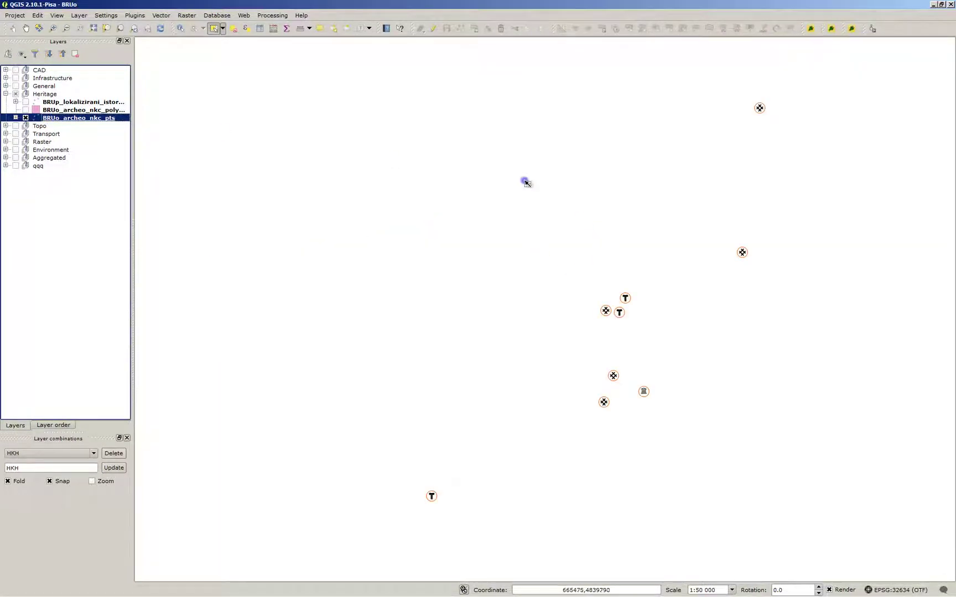
scroll(493, 344, "down", 1)
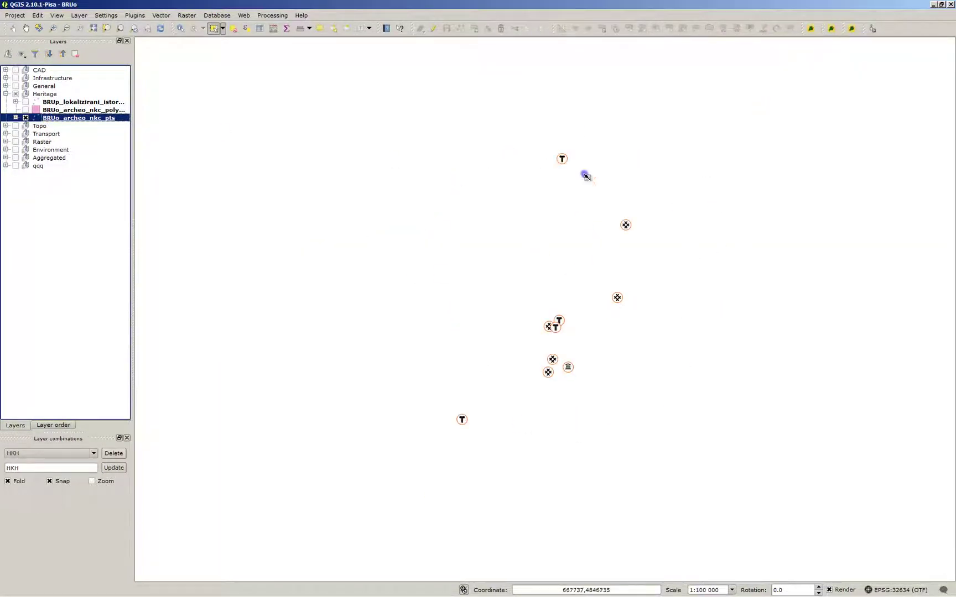
scroll(557, 364, "up", 1)
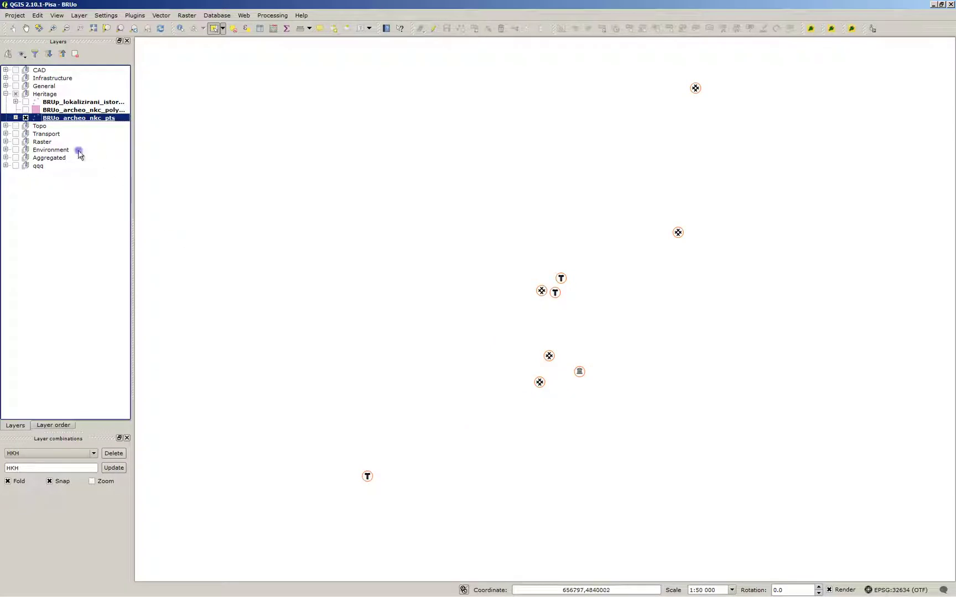
- Temporarily show the BRUp_lokalizirani_istor… layer to examine its symbols at different scales alongside the BRUo_archeo_nkc_pts points
left_click(25, 102)
scroll(586, 195, "down", 1)
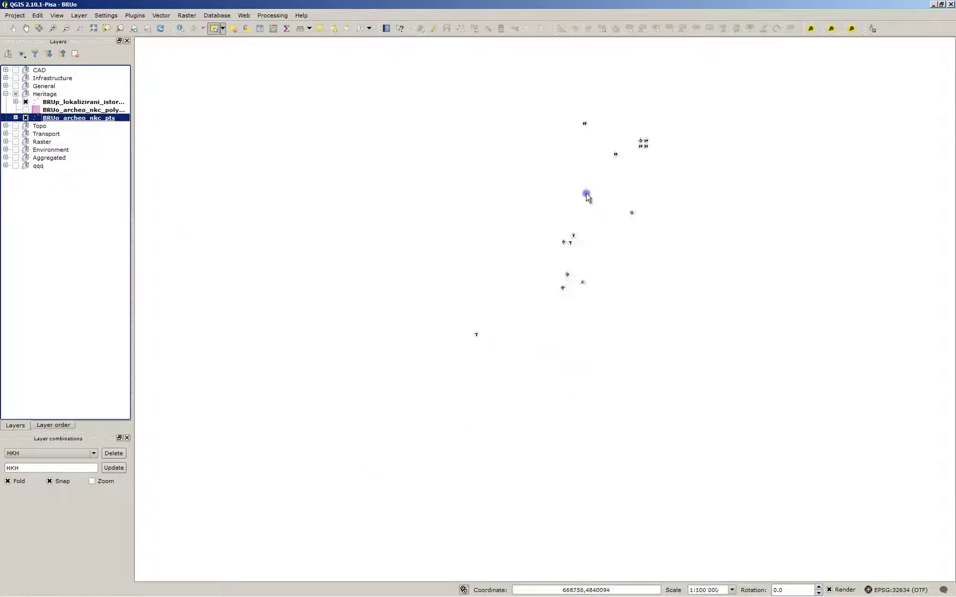
scroll(655, 124, "up", 1)
scroll(608, 167, "down", 1)
scroll(657, 170, "down", 1)
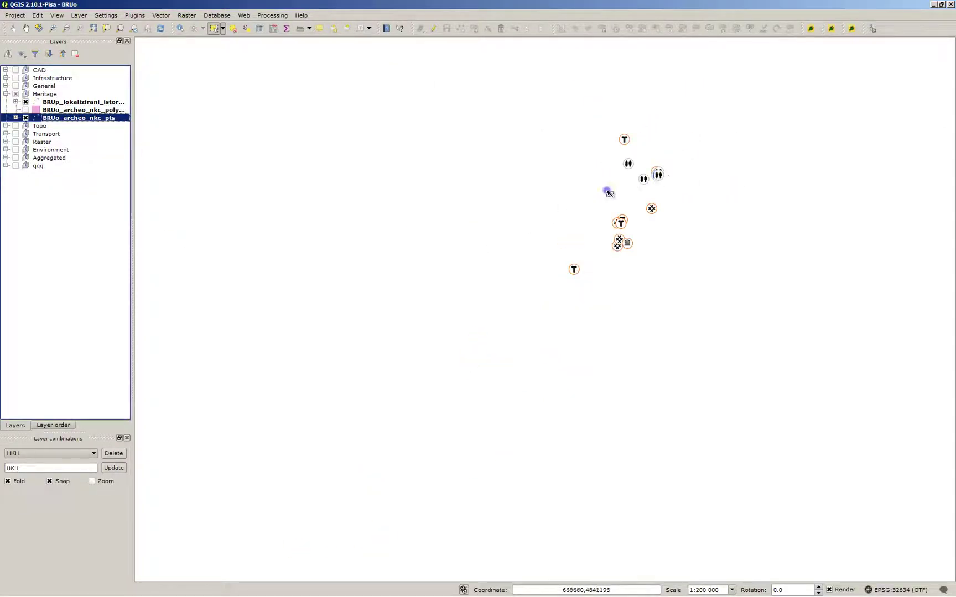
scroll(675, 149, "up", 2)
scroll(668, 164, "down", 1)
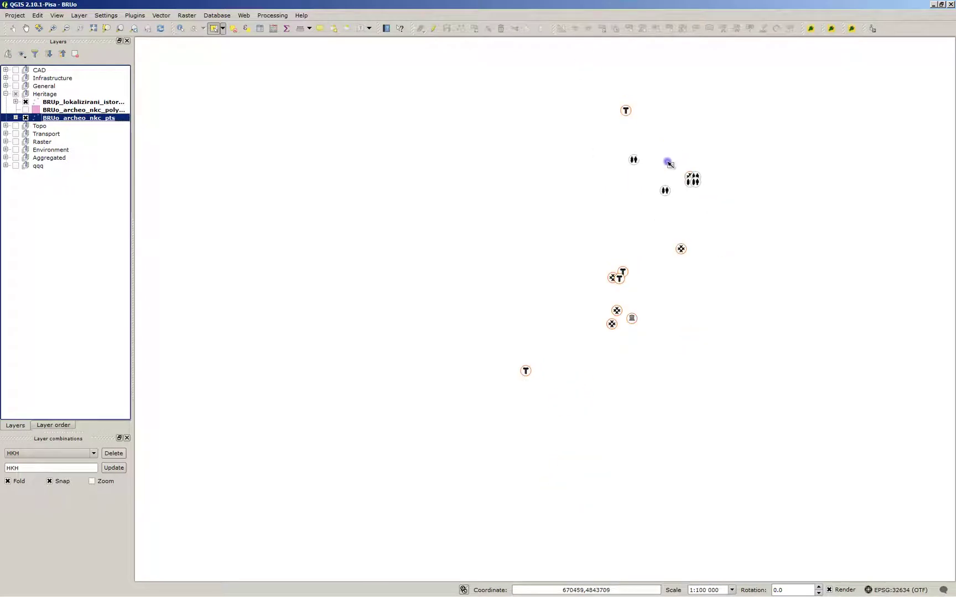
left_click(68, 101)
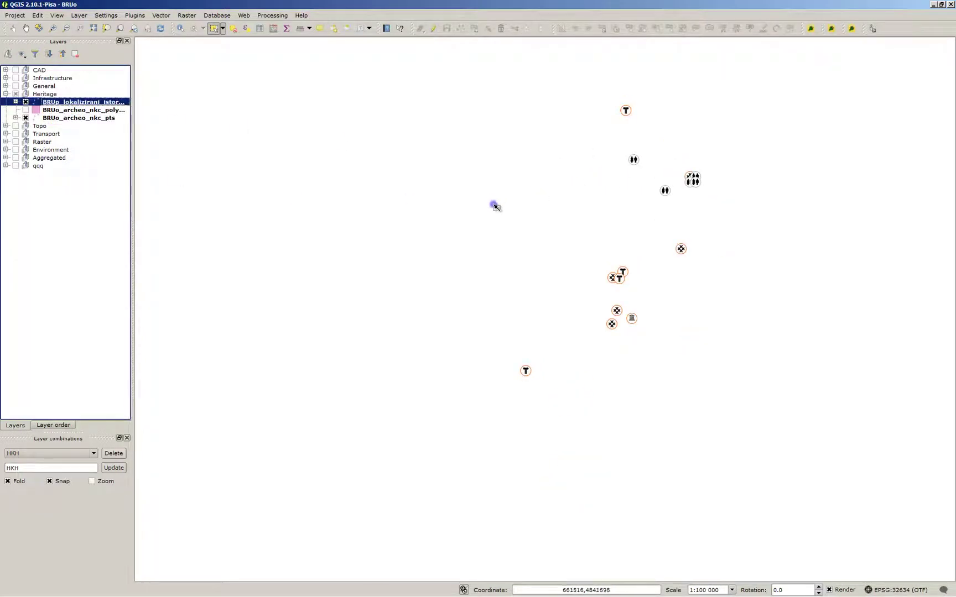
left_click(105, 118)
left_click(25, 102)
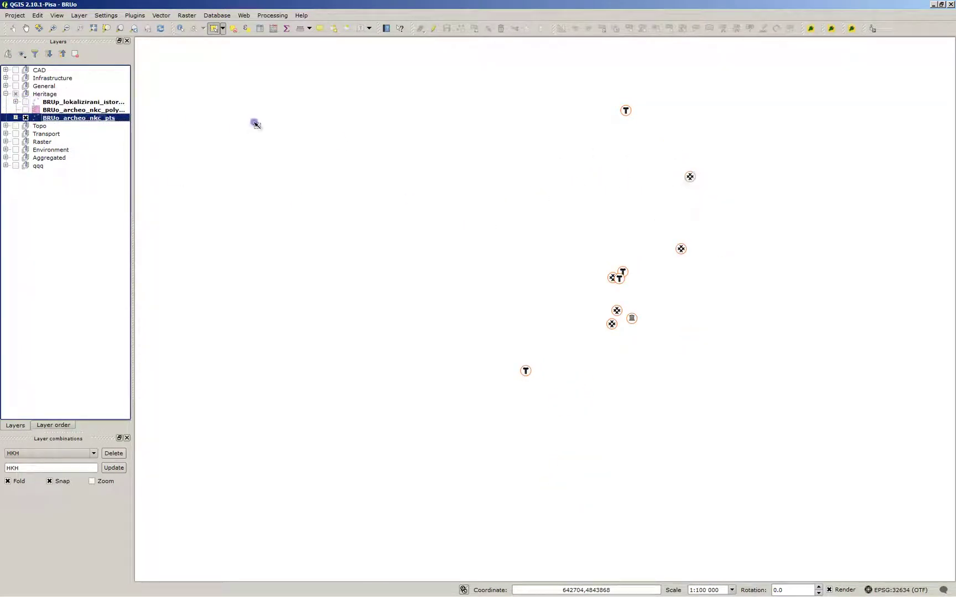
left_click_drag(400, 201, 766, 391)
left_click(716, 356)
left_click(106, 125)
- Sort the BRUo_archeo_nkc_pts attribute table by type and select the four Антично селище records
left_click(108, 118)
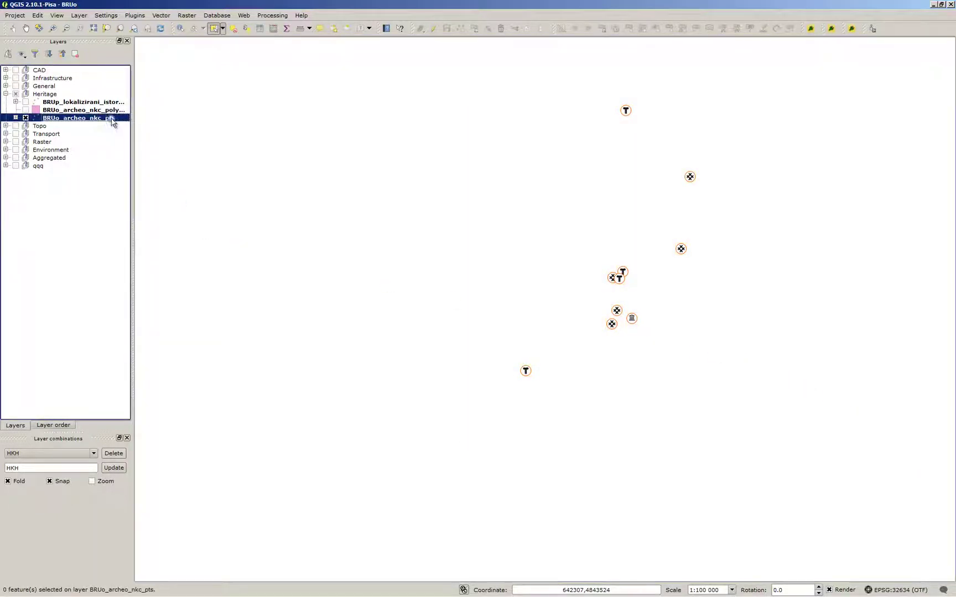
key("F6")
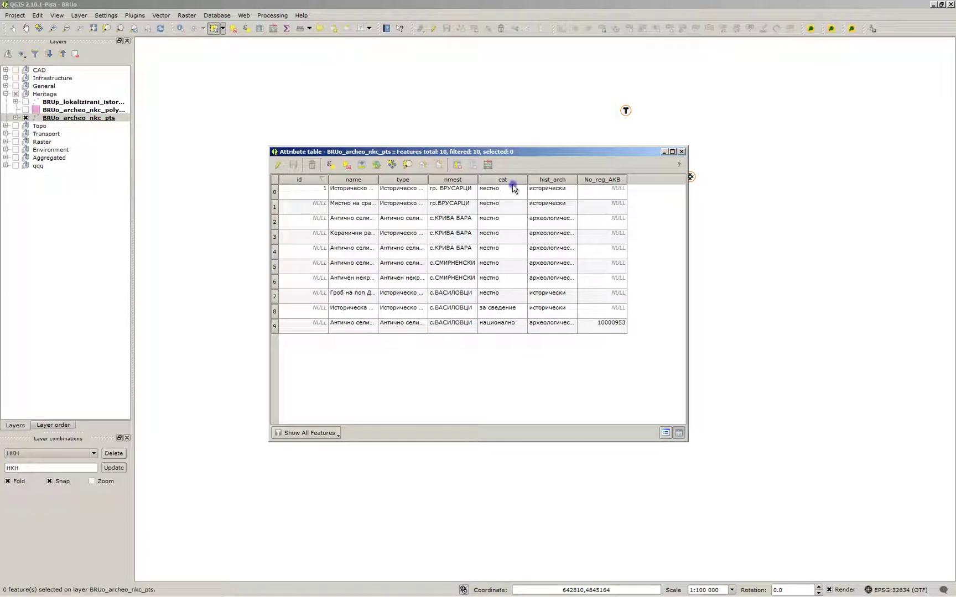
left_click(393, 181)
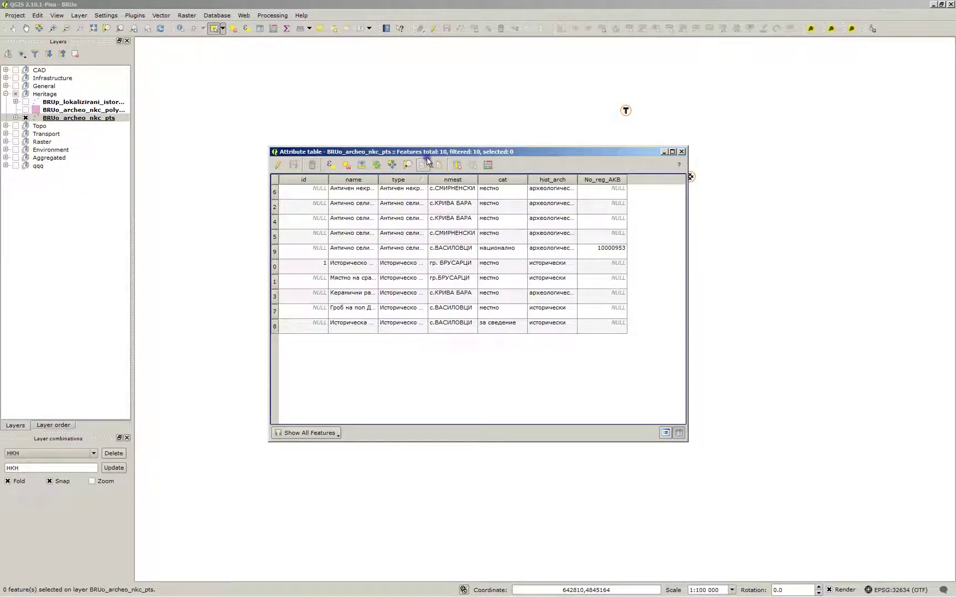
left_click_drag(426, 184, 479, 182)
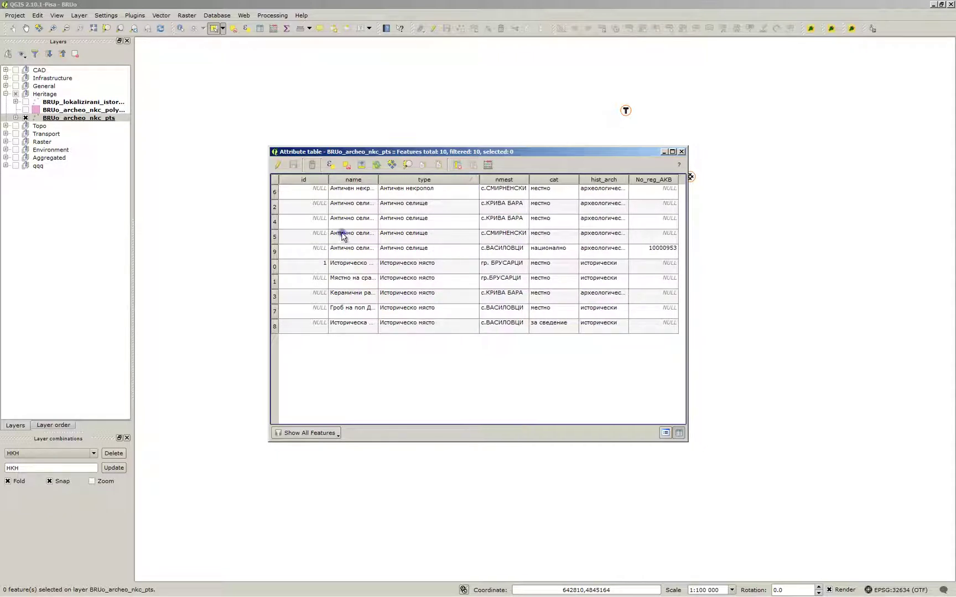
left_click(275, 252)
left_click(277, 205, "shift")
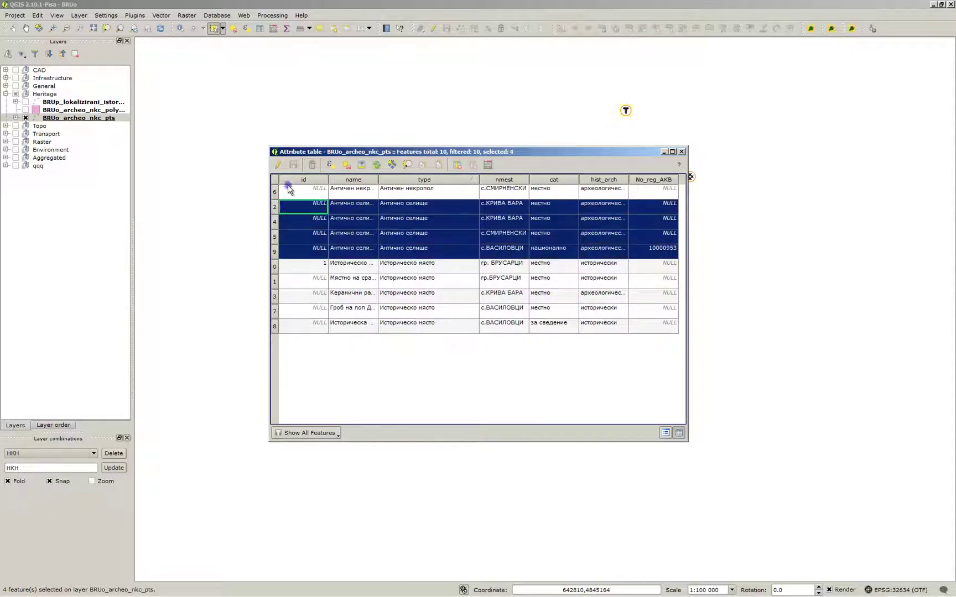
- Set up an AutoCAD DXF export of the layer limited to selected features, without adding the saved file to the map
right_click(107, 116)
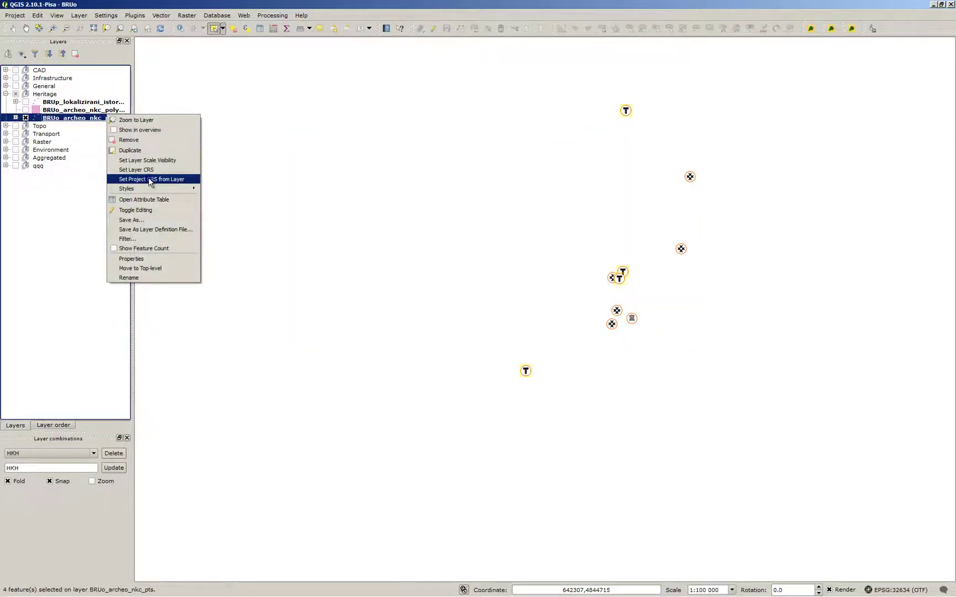
left_click(155, 221)
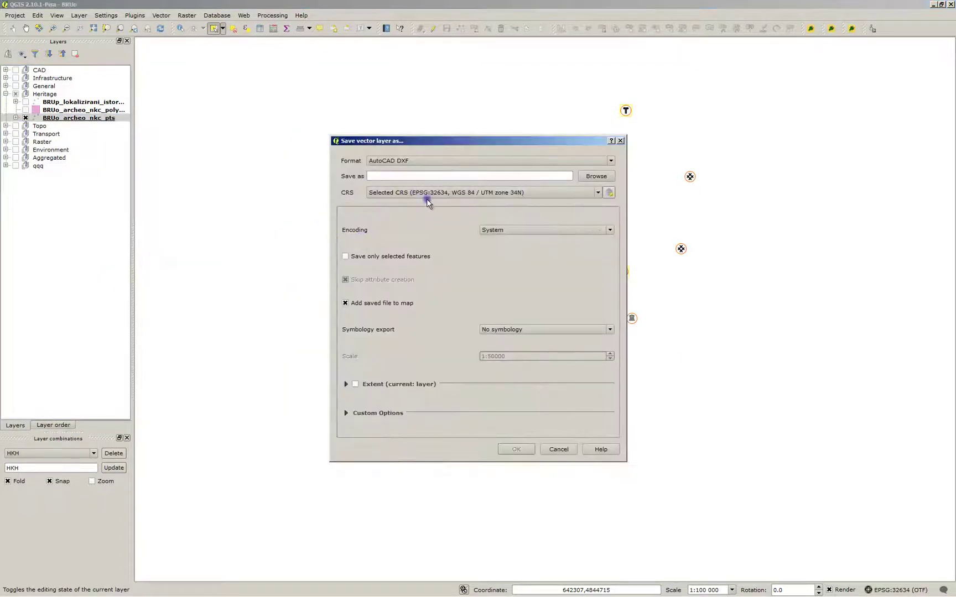
left_click(375, 256)
left_click(386, 304)
left_click(555, 158)
left_click(555, 158)
- Name the export file Heritage_ancient_villages in the DXF folder and complete the export
left_click(596, 177)
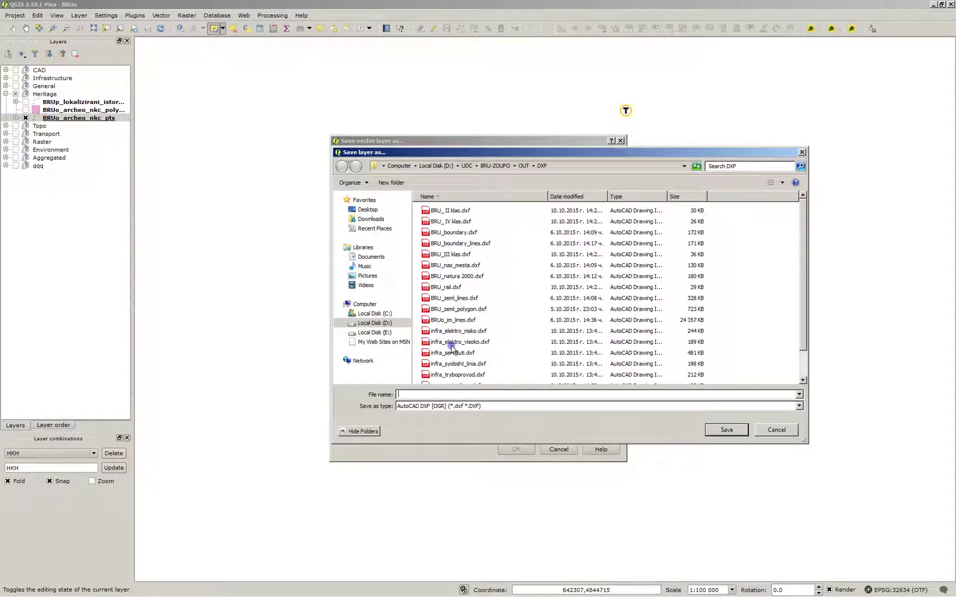
left_click(501, 376)
type("Heritage_ancient_villages")
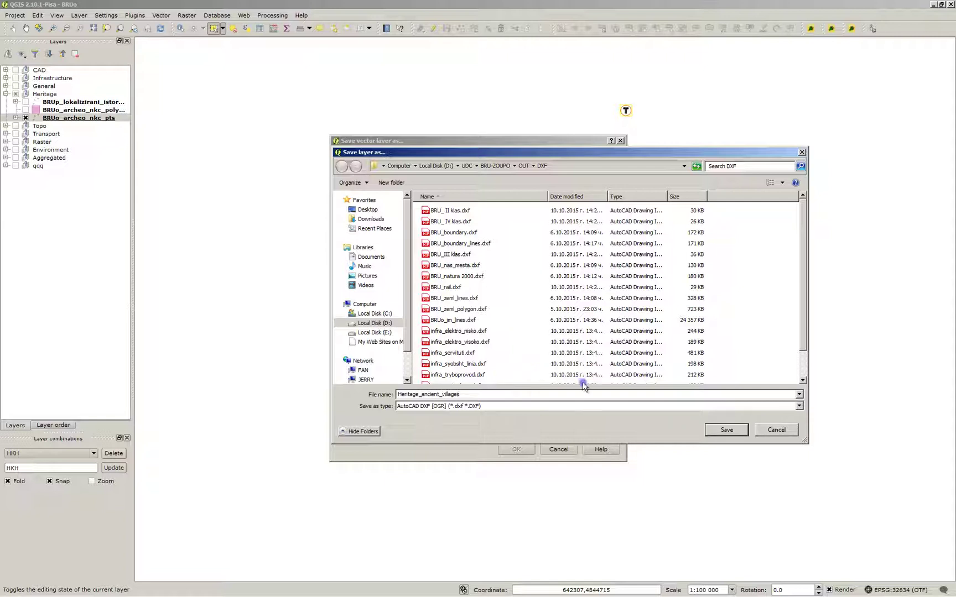
left_click(717, 430)
left_click(512, 453)
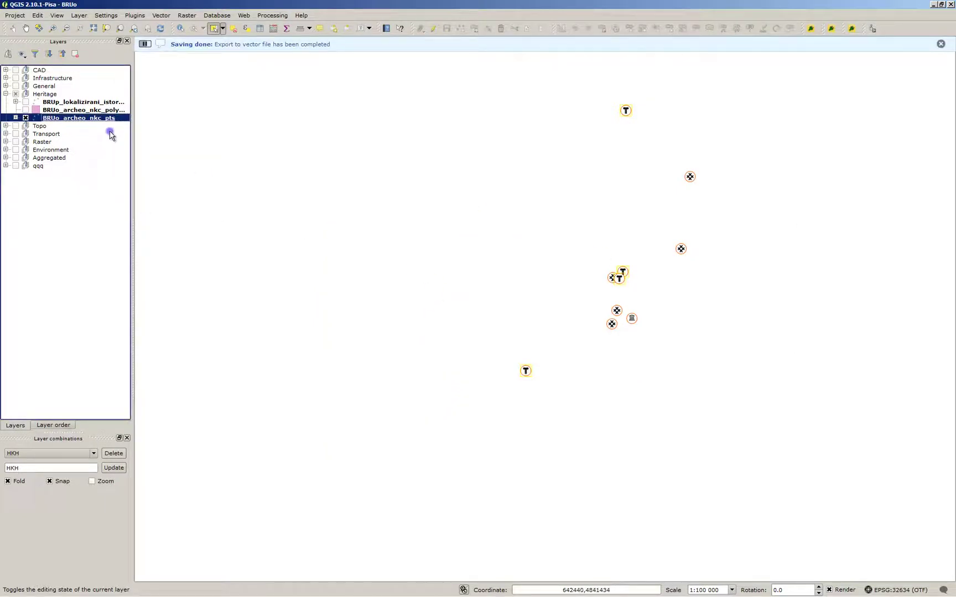
- Sort the BRUo_archeo_nkc_pts attribute table by type and select the five Историческо място records
key("F6")
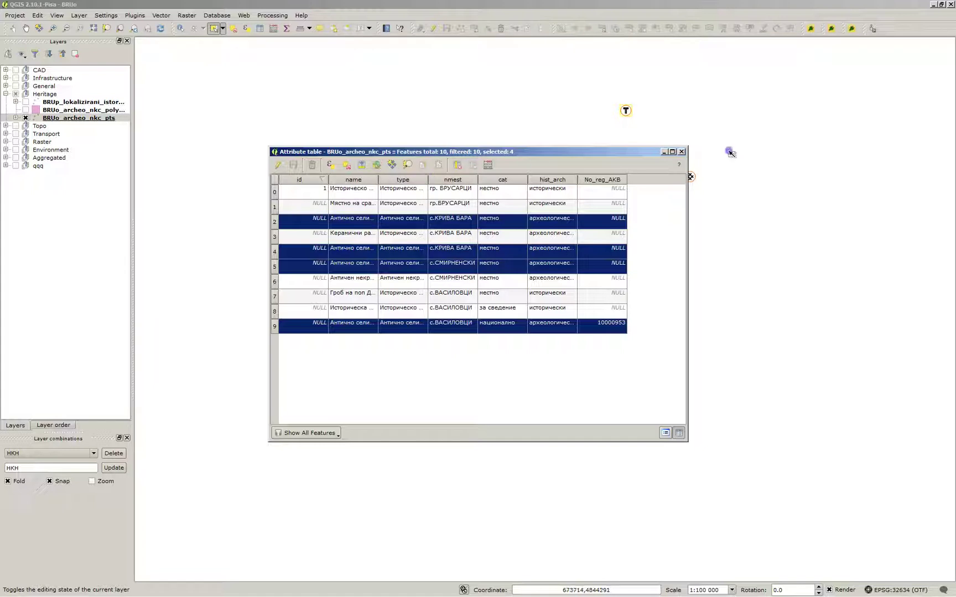
left_click(406, 178)
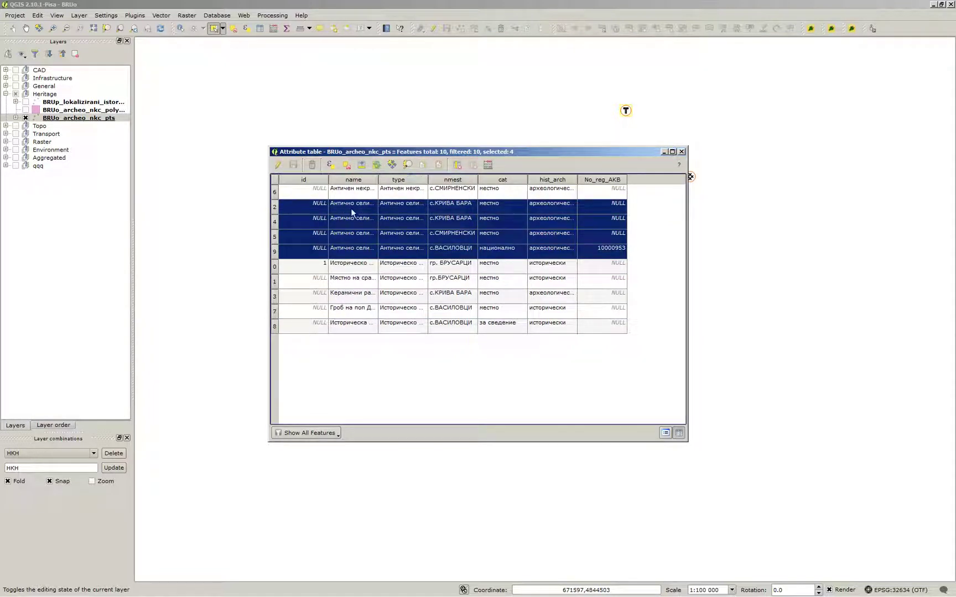
left_click(274, 267)
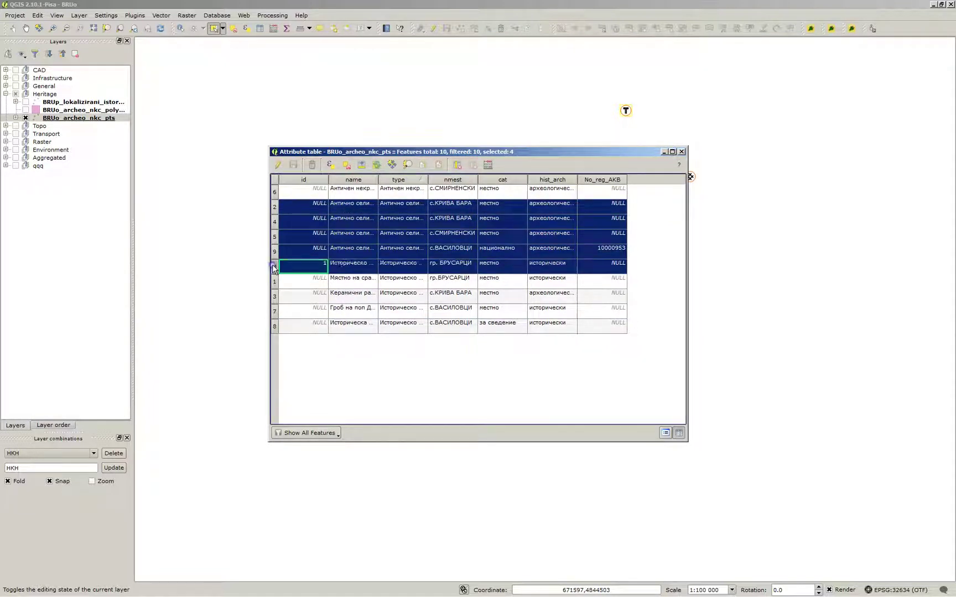
left_click(275, 327, "shift")
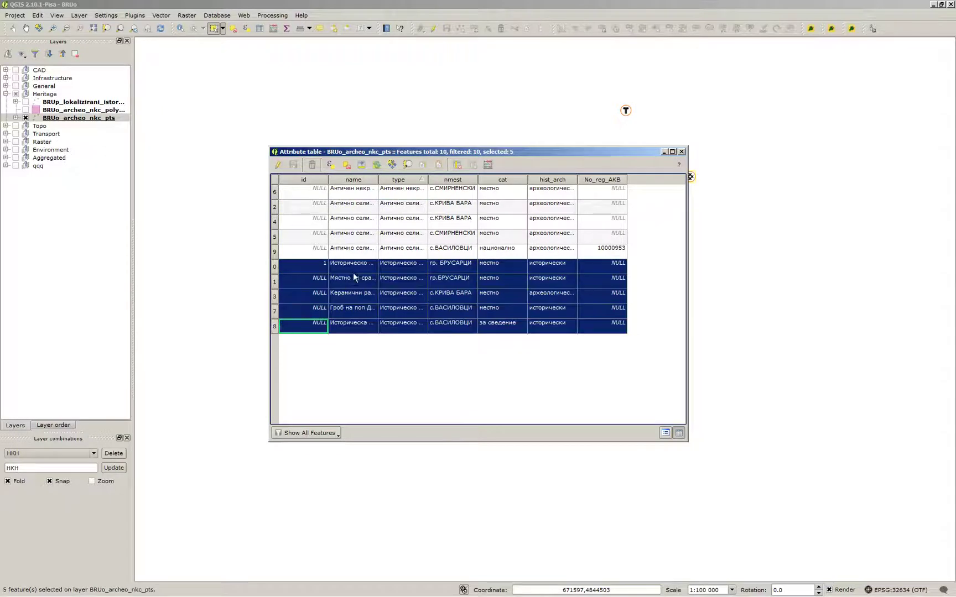
- Export only the selected historical places to the DXF folder as Heritage_historical_places.dxf, without adding the file to the map
right_click(101, 126)
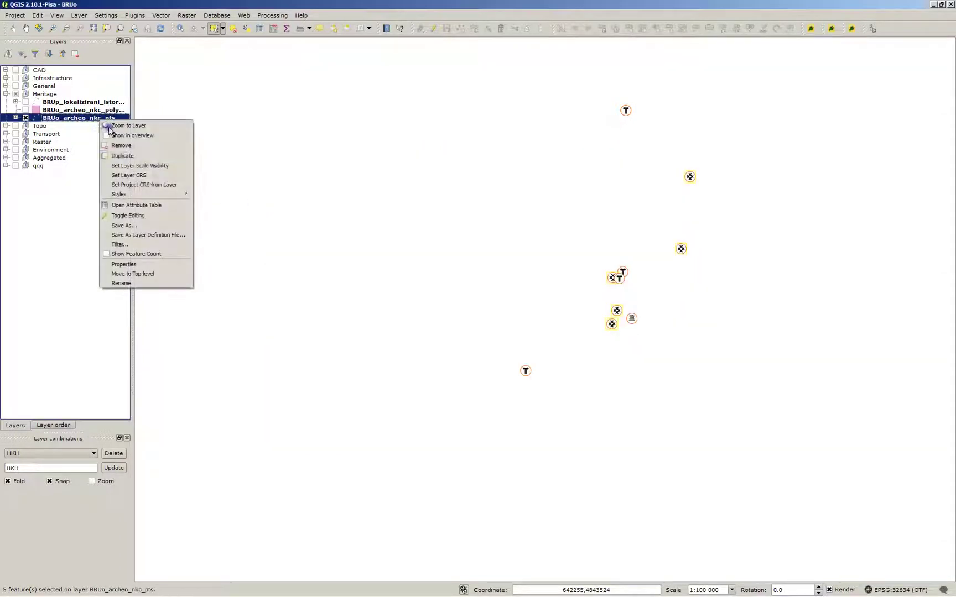
left_click(149, 230)
left_click(378, 256)
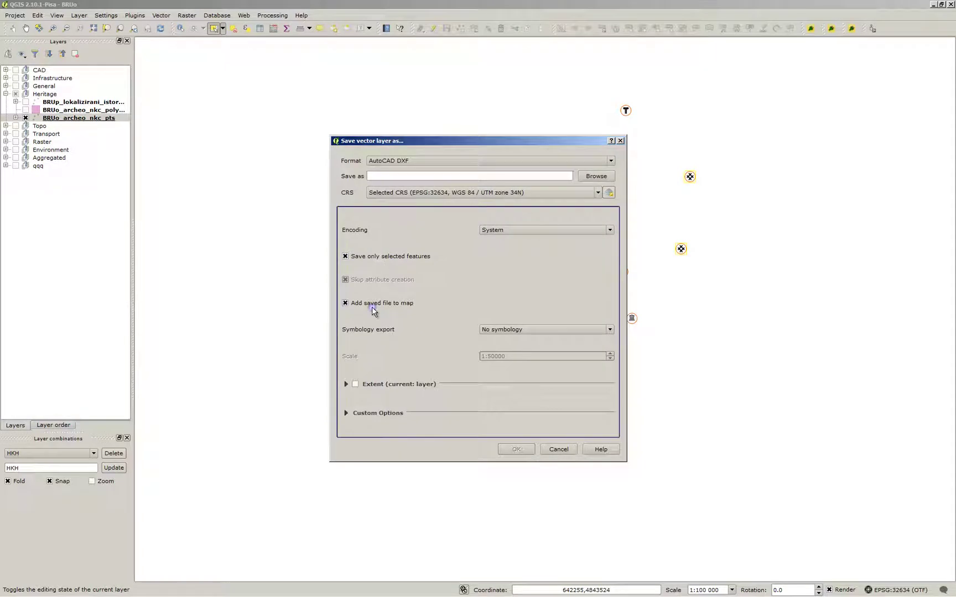
left_click(596, 176)
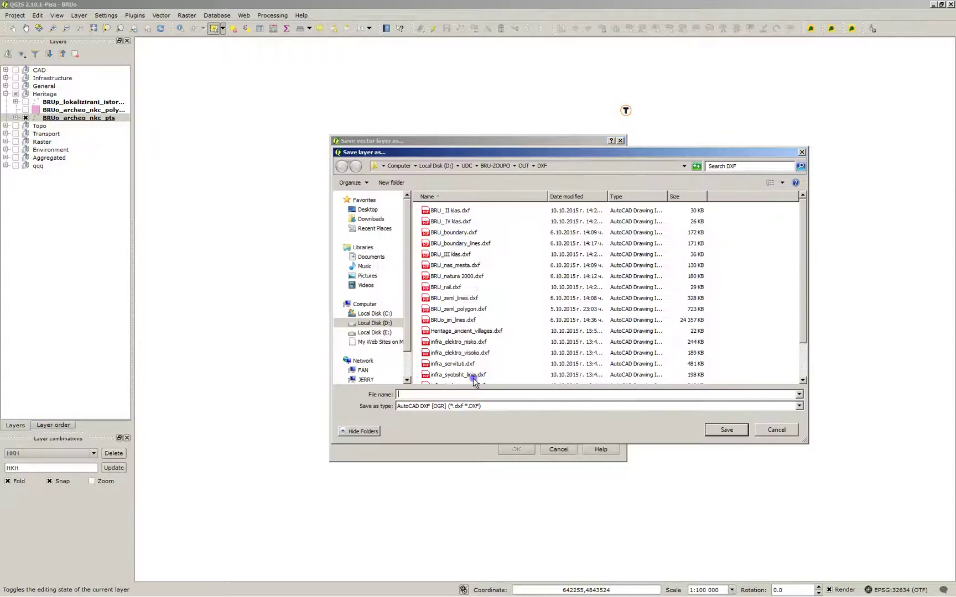
type("Heritage_")
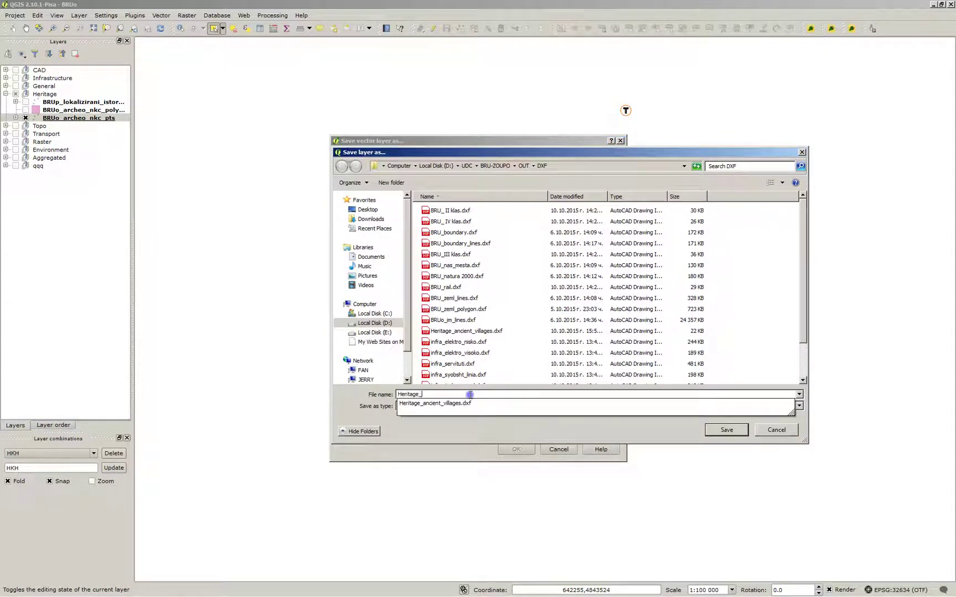
type("hir")
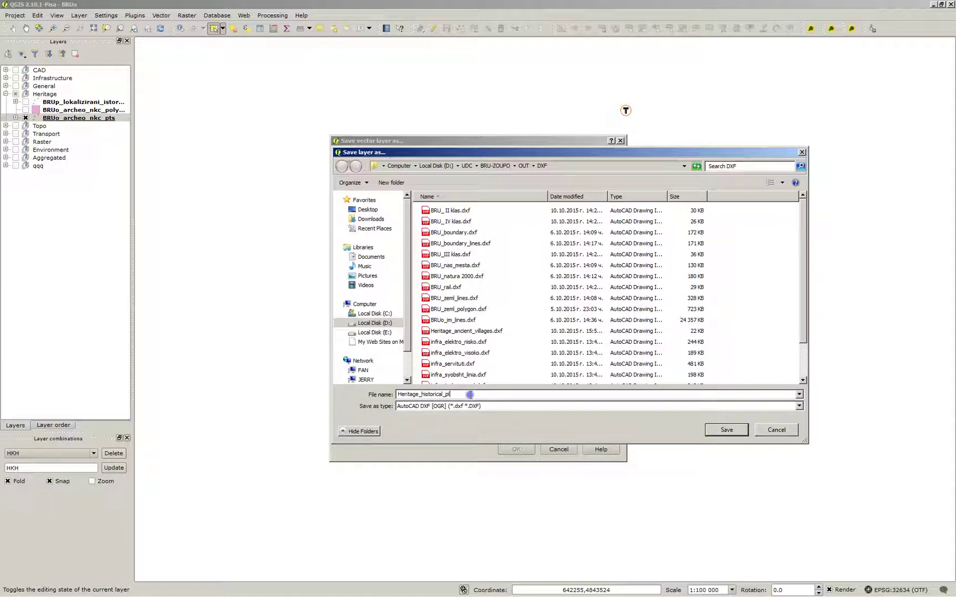
key("Return")
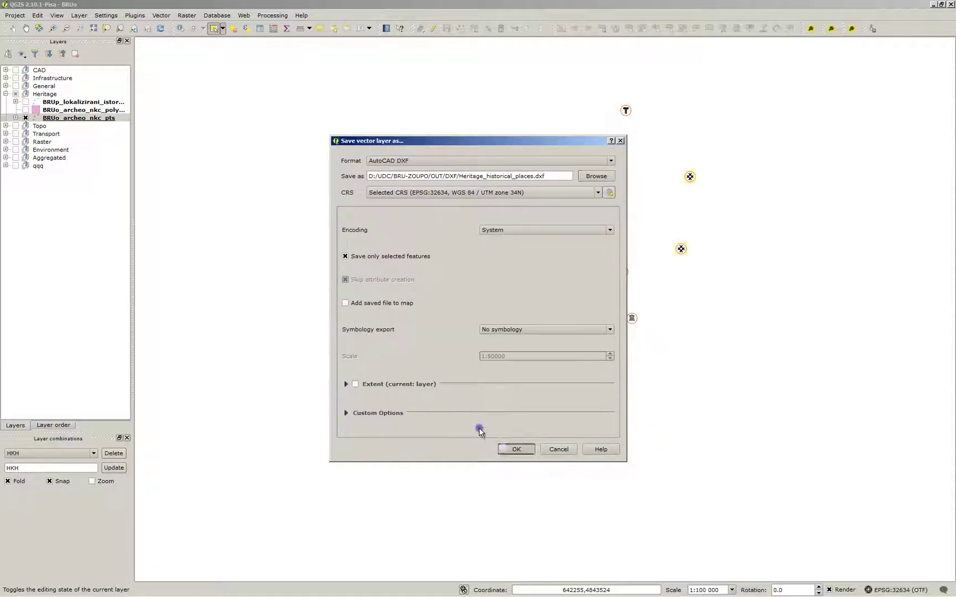
left_click(500, 449)
- Sort the BRUo_archeo_nkc_pts attribute table by type and select the single Античен некропол record
key("F6")
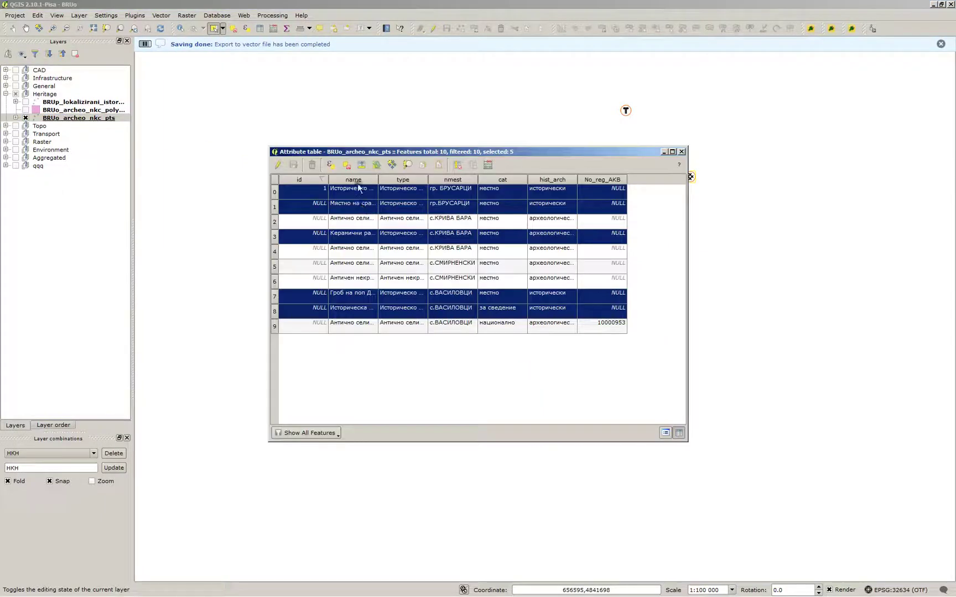
left_click(388, 180)
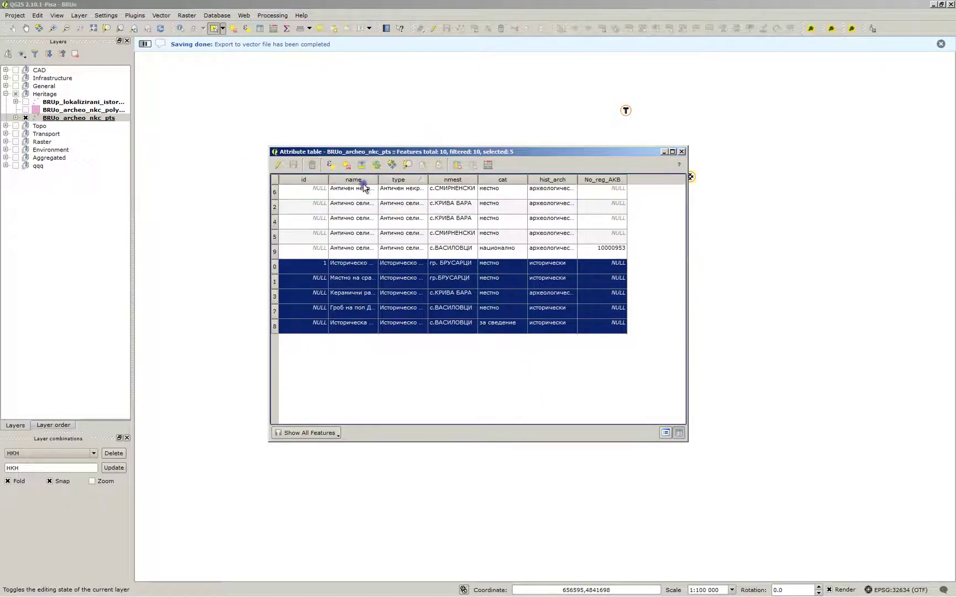
left_click(269, 192)
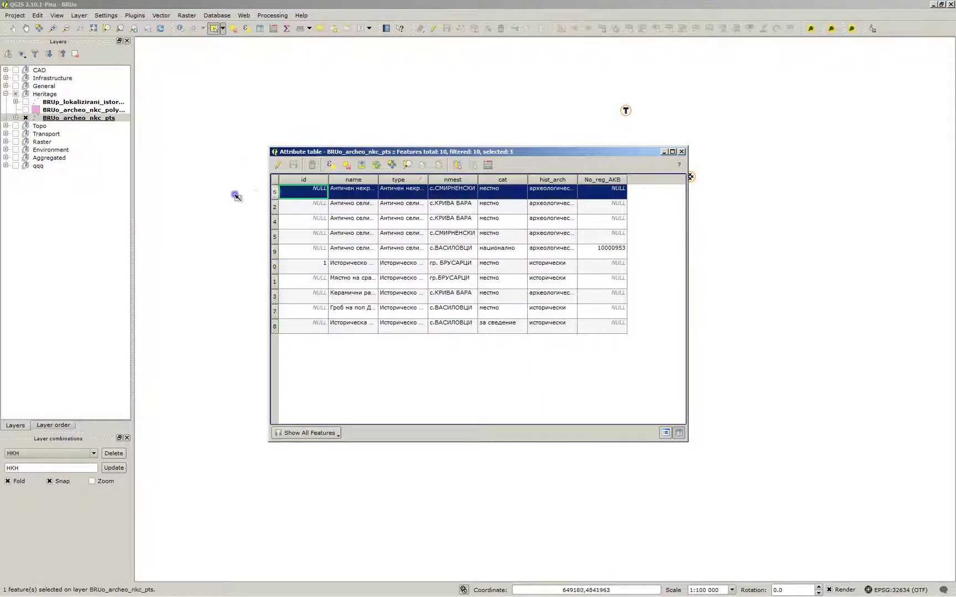
- Export only the selected necropolis record to the DXF folder as Heritage_ancient_necro.dxf, without adding the file to the map
right_click(81, 118)
left_click(105, 224)
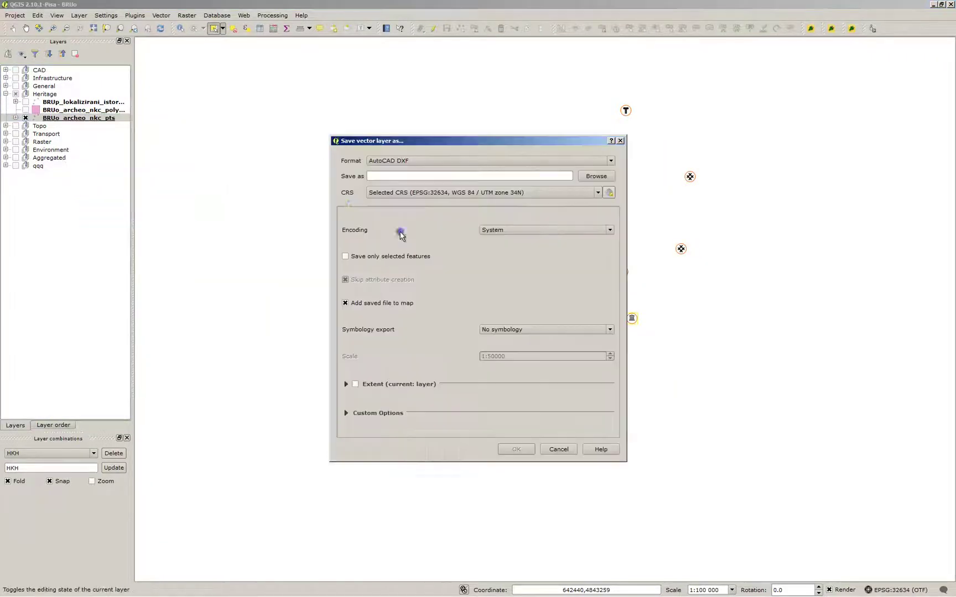
left_click(384, 260)
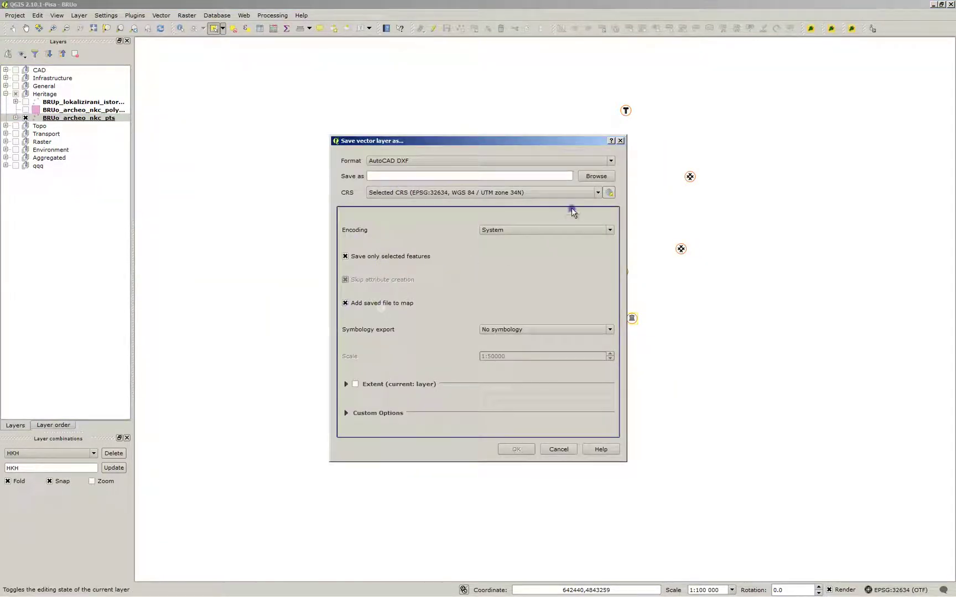
left_click(596, 176)
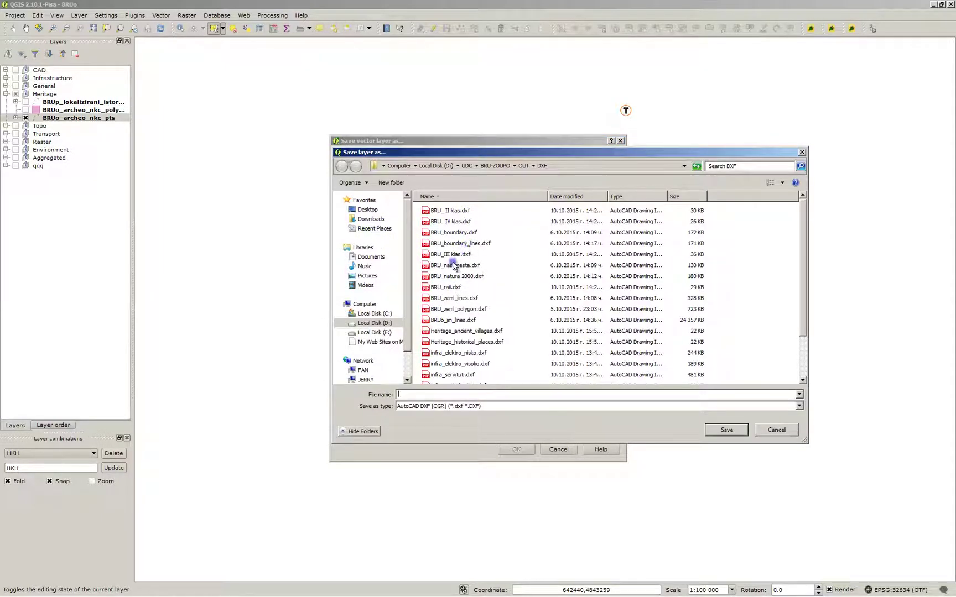
type("Her")
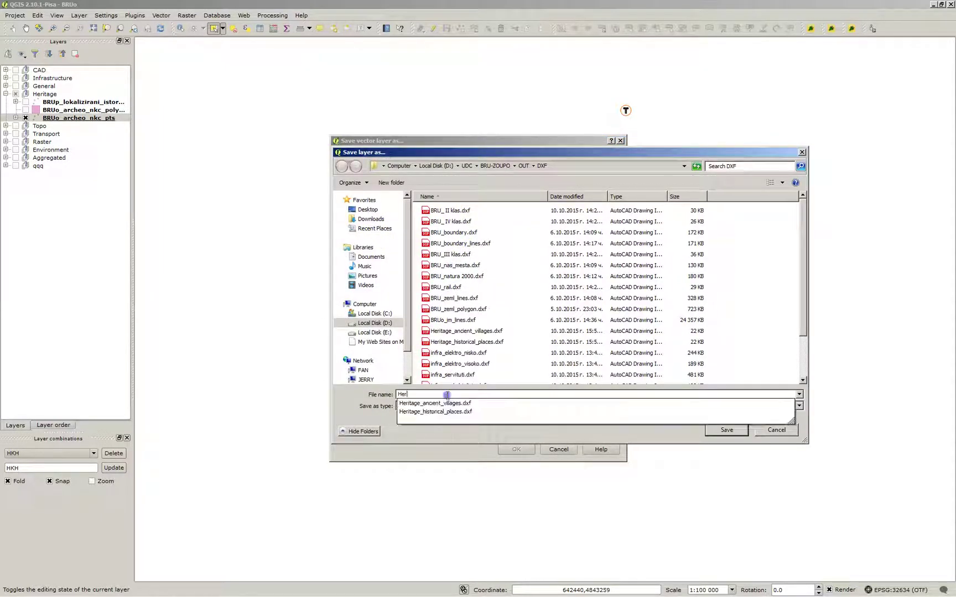
type("itage_ancient_necro")
key("Return")
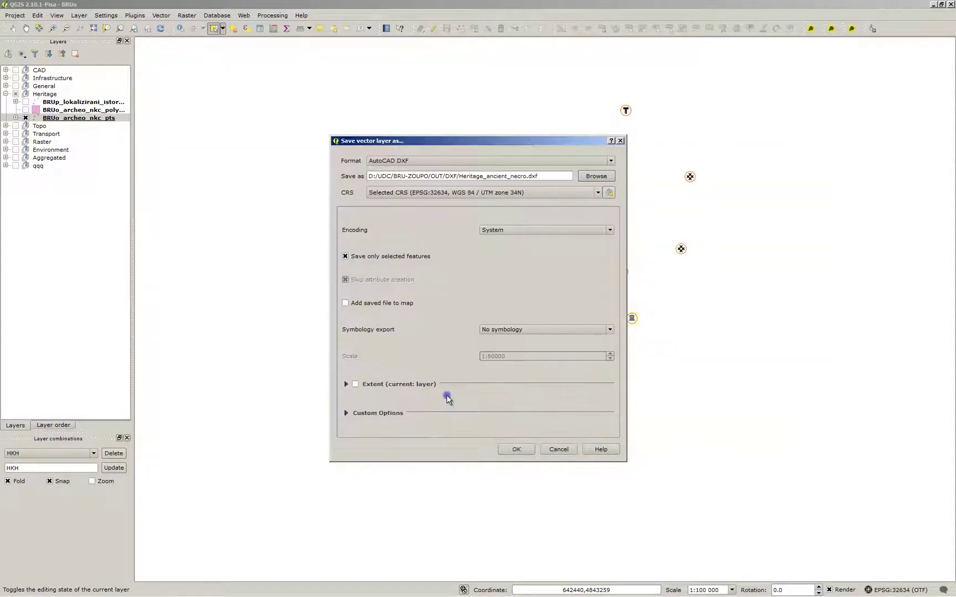
left_click(514, 450)
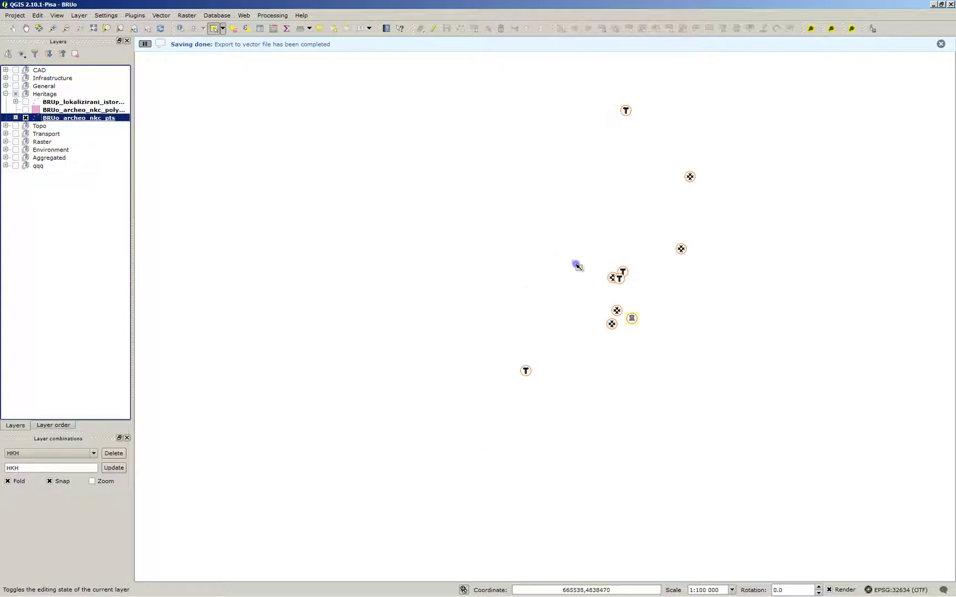
- Hide the BRUo_archeo_nkc_pts layer and show the BRUp_lokalizirani_istor_obekti layer
left_click(25, 118)
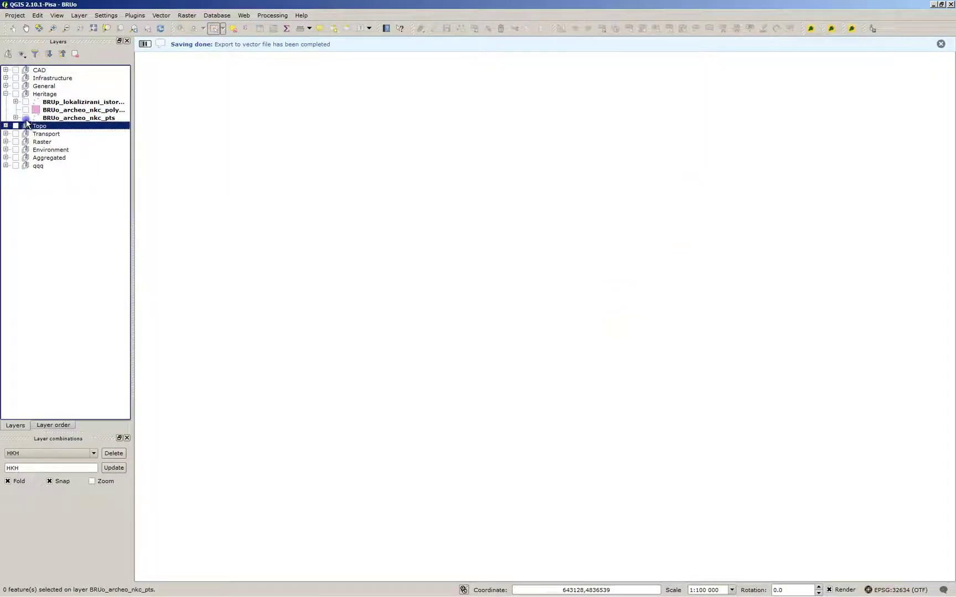
left_click(26, 118)
left_click(26, 118)
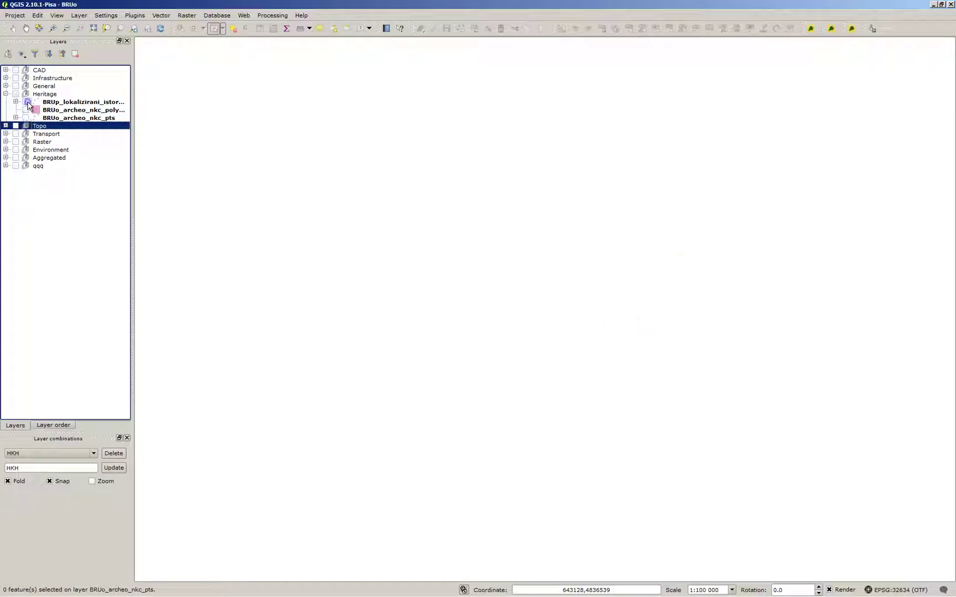
left_click(26, 102)
- Select all features of the BRUp_lokalizirani_istor_obekti layer on the map and check their types in the attribute table
key("ctrl+shift+apostrophe")
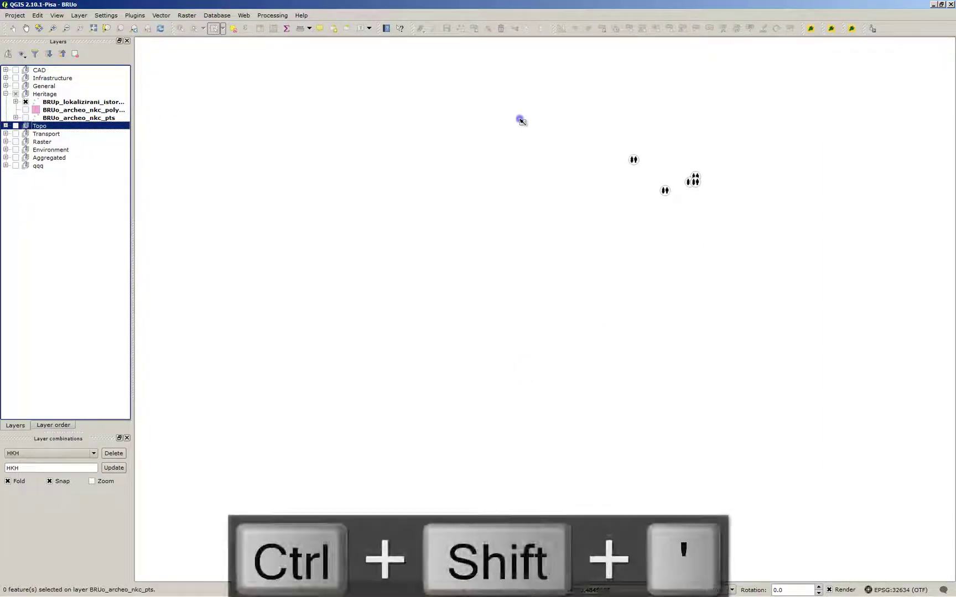
left_click(581, 129)
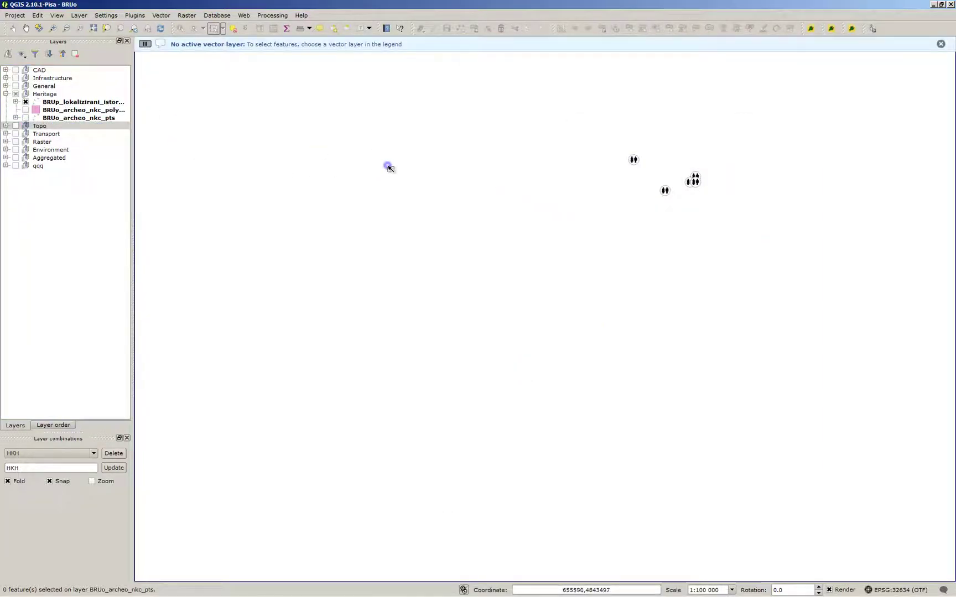
left_click(82, 102)
left_click_drag(568, 82, 860, 253)
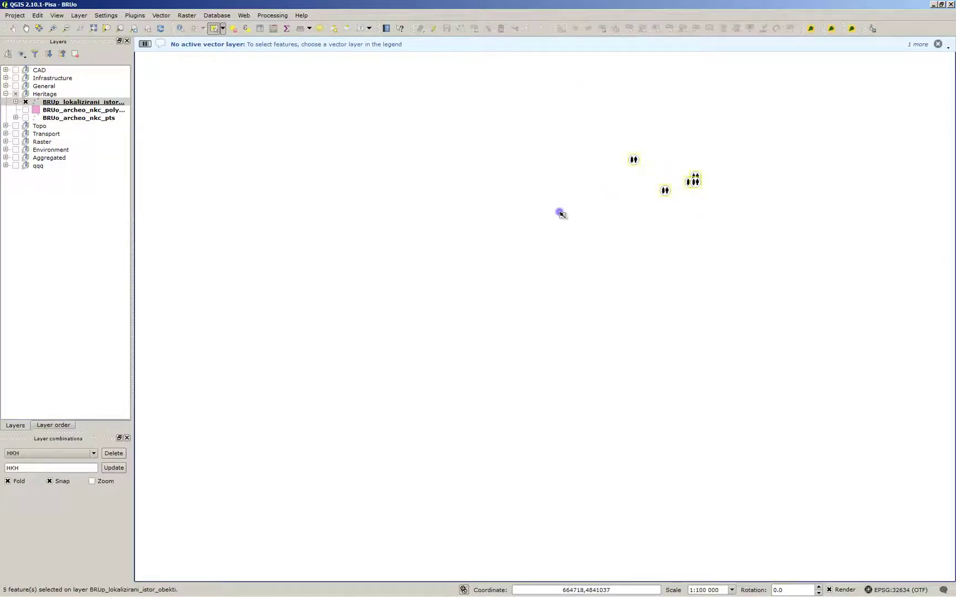
key("F6")
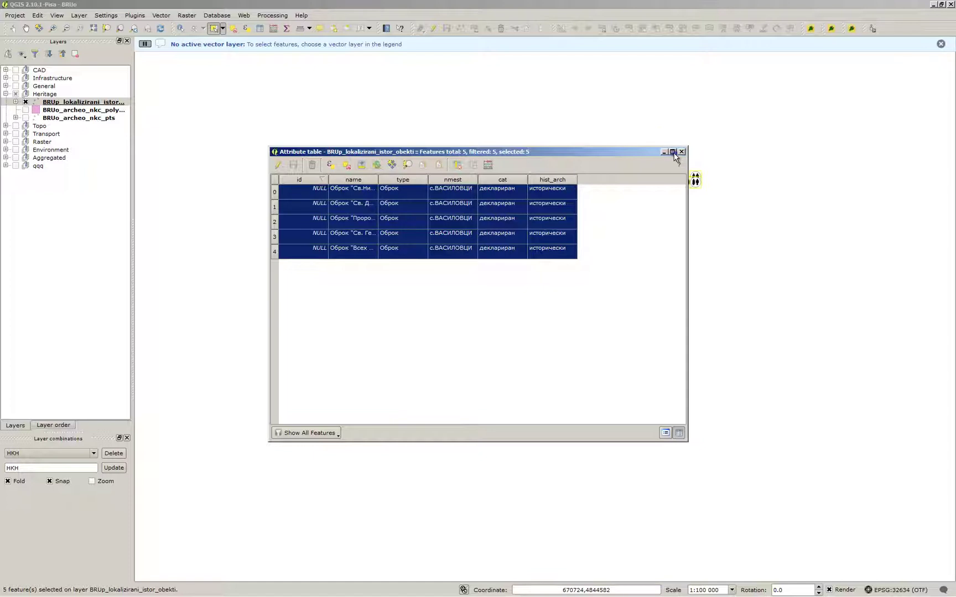
left_click(682, 152)
- Export only the selected BRUp_lokalizirani_istor_obekti features to the DXF folder as Heritage_obroci.dxf, without adding the file to the map
right_click(63, 102)
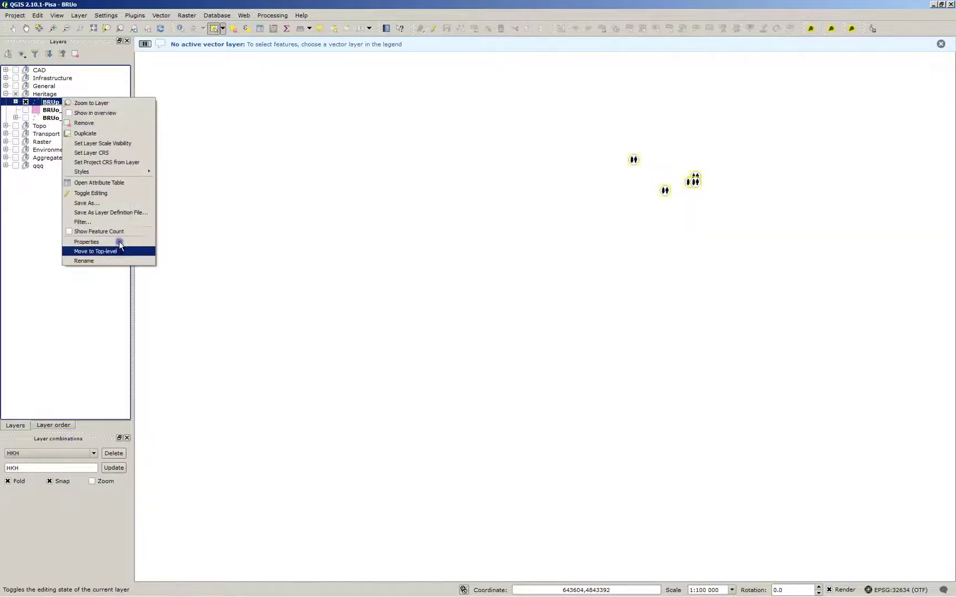
left_click(127, 202)
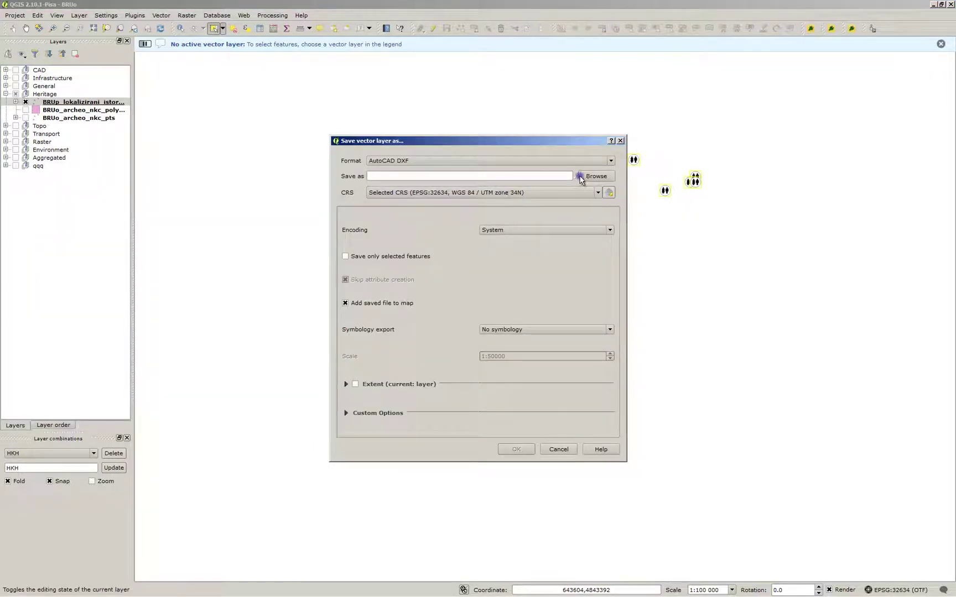
left_click(590, 178)
left_click(400, 256)
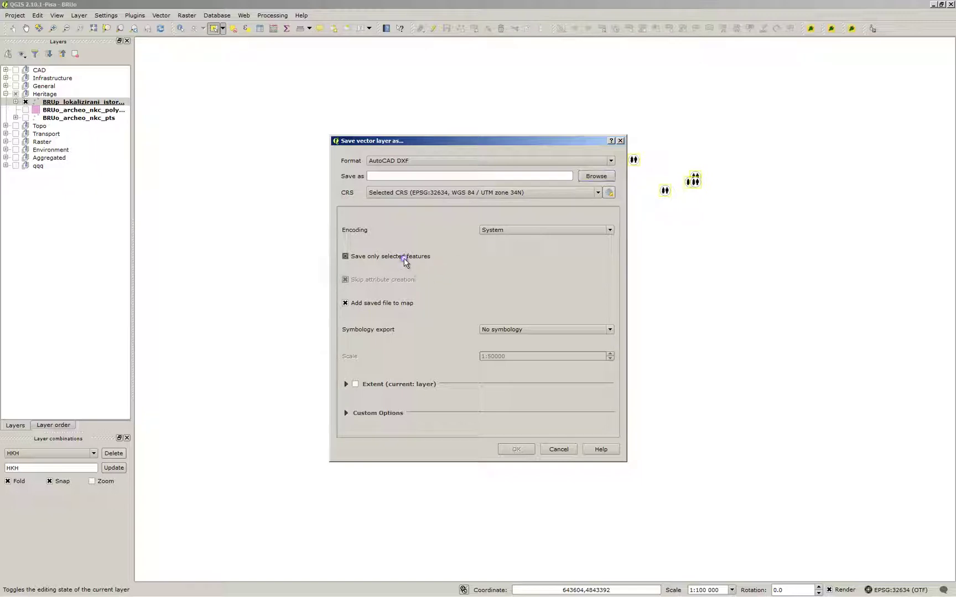
left_click(387, 304)
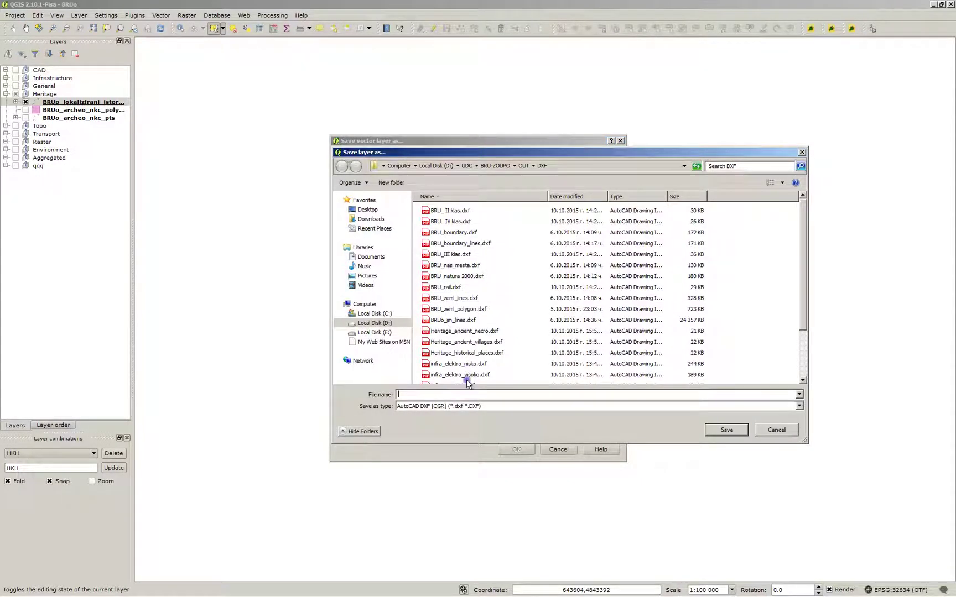
left_click(469, 396)
type("Her")
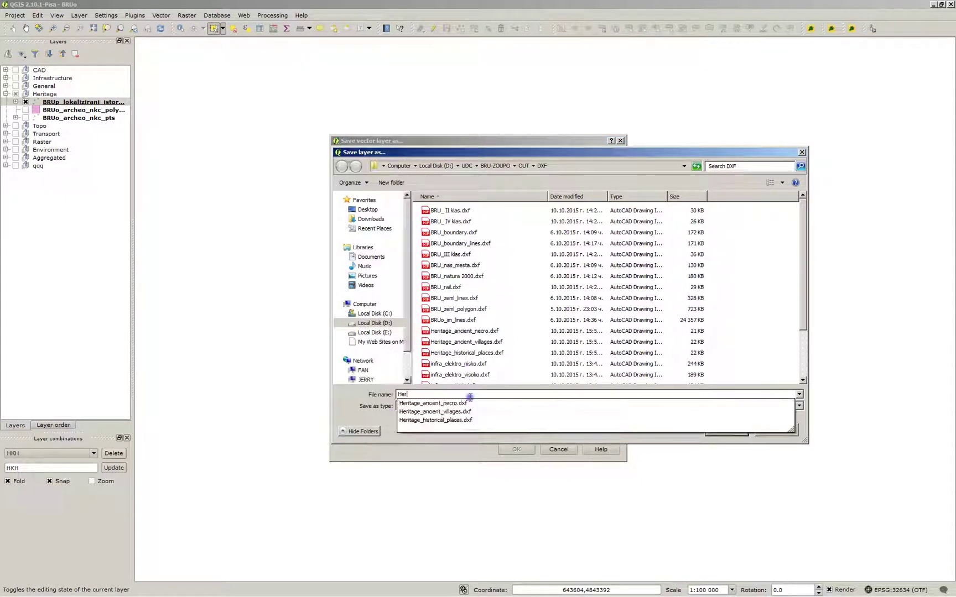
type("itage_obroci")
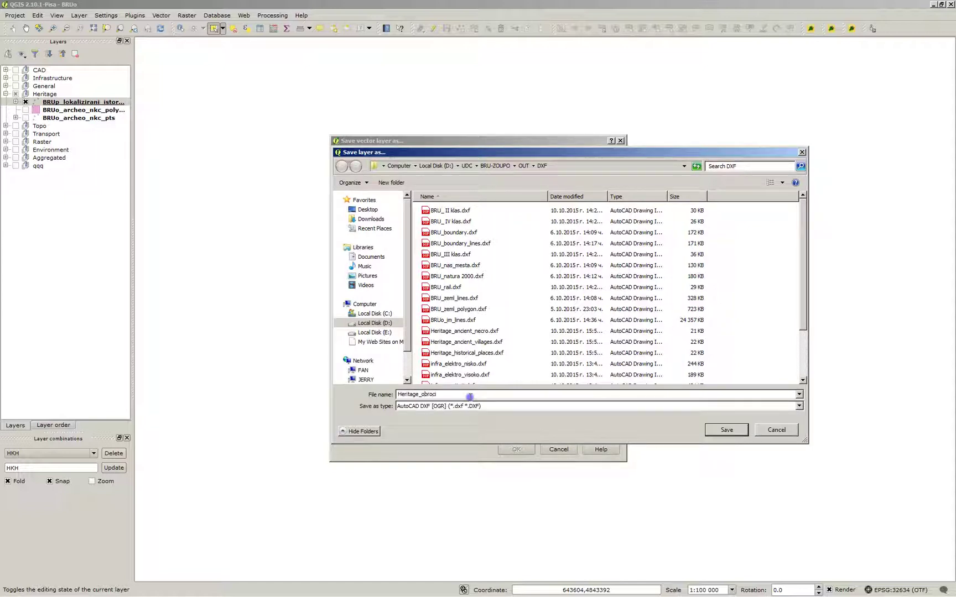
key("Return")
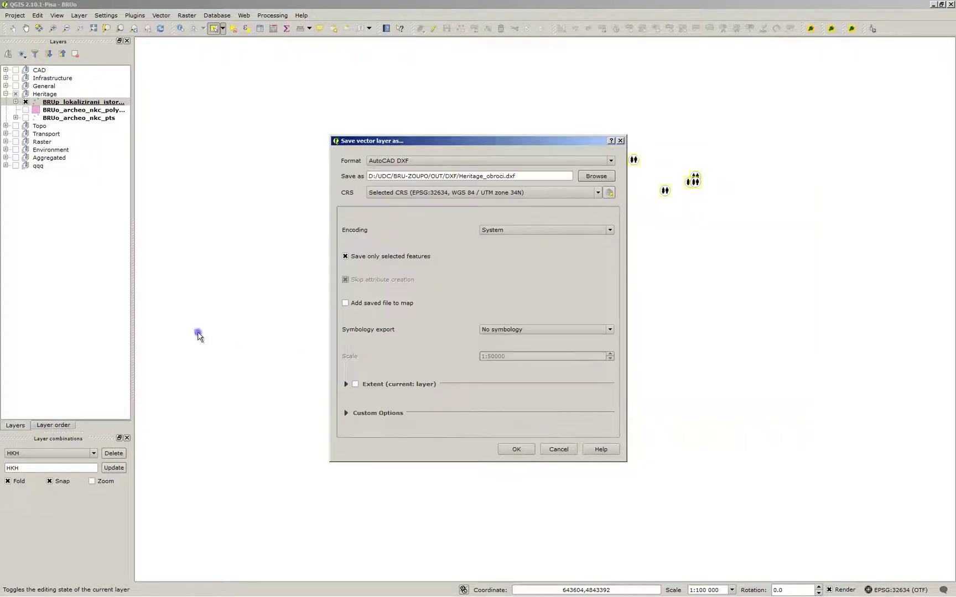
left_click(516, 449)
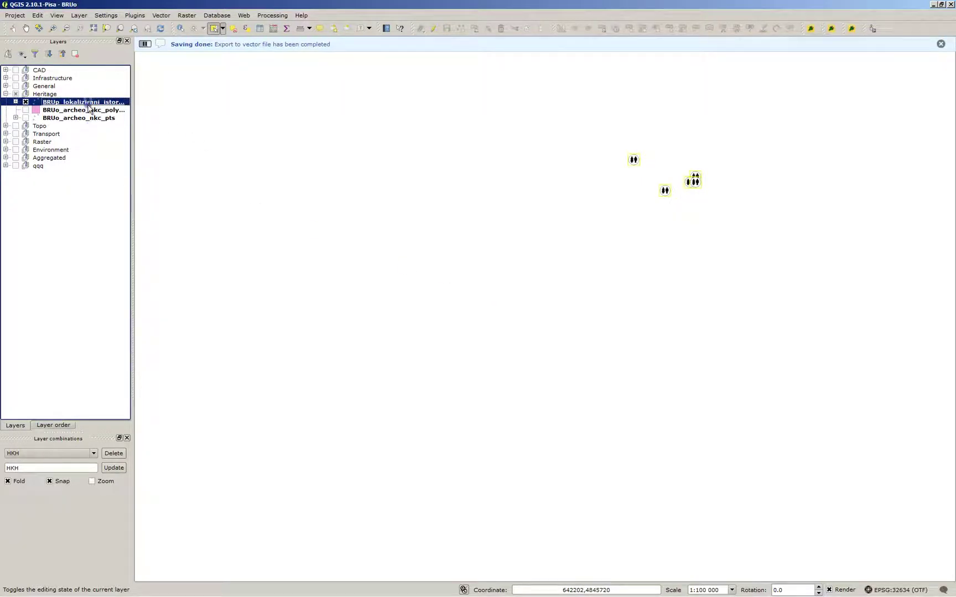
- Apply the НКН layer combination and close the BRUo_archeo_nkc_pts attribute table left open over AutoCAD
left_click(70, 453)
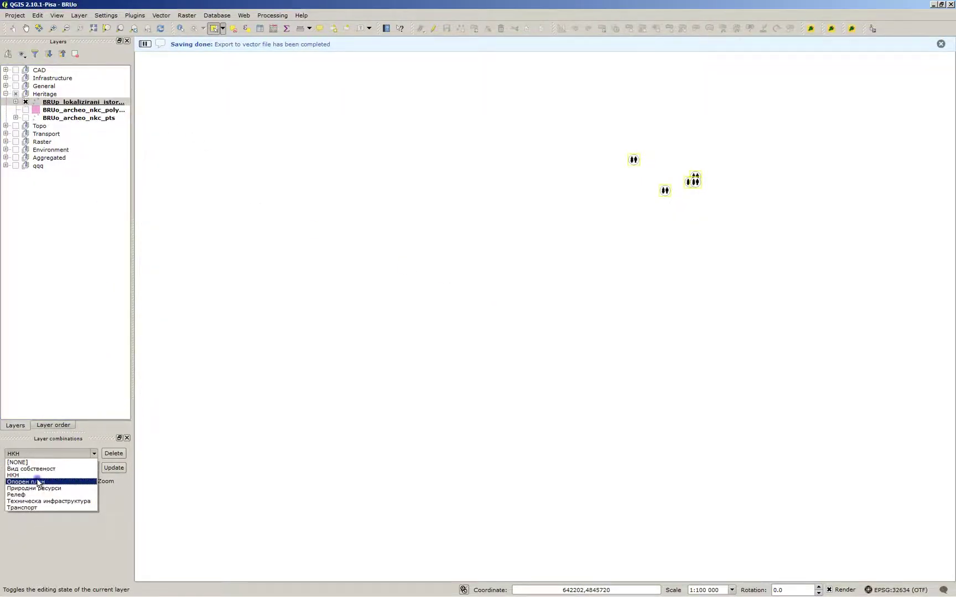
left_click(43, 476)
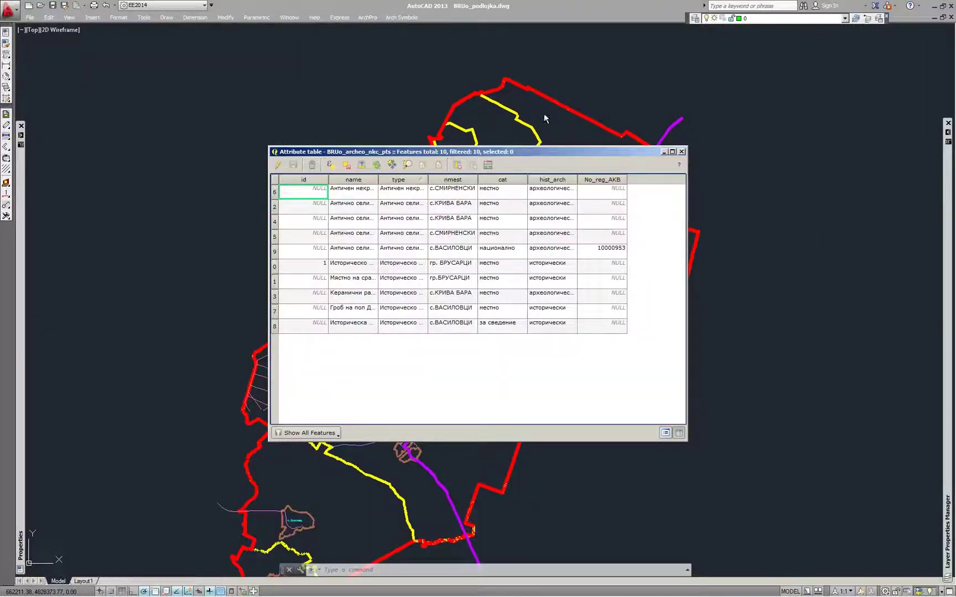
left_click(682, 153)
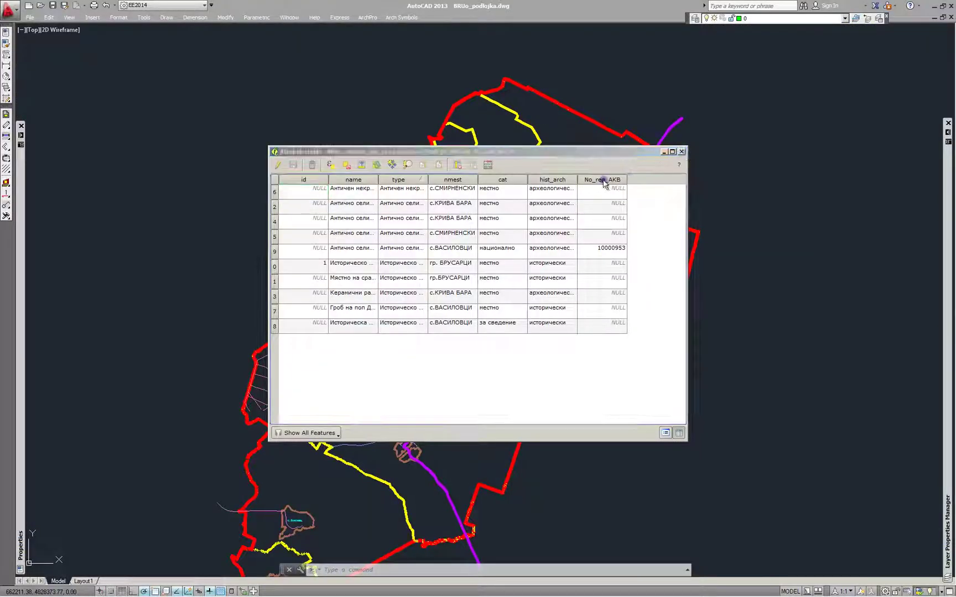
left_click(681, 151)
- Open Heritage_ancient_necro.dxf, Heritage_ancient_villages.dxf, Heritage_historical_places.dxf and Heritage_obroci.dxf together in AutoCAD
left_click(597, 81)
scroll(572, 142, "down", 2)
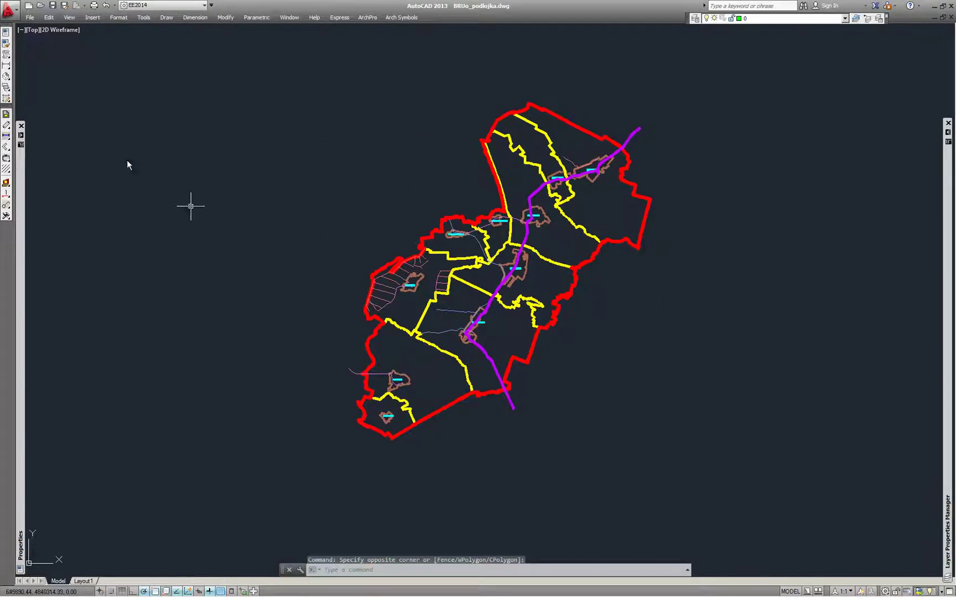
left_click(30, 17)
left_click(47, 49)
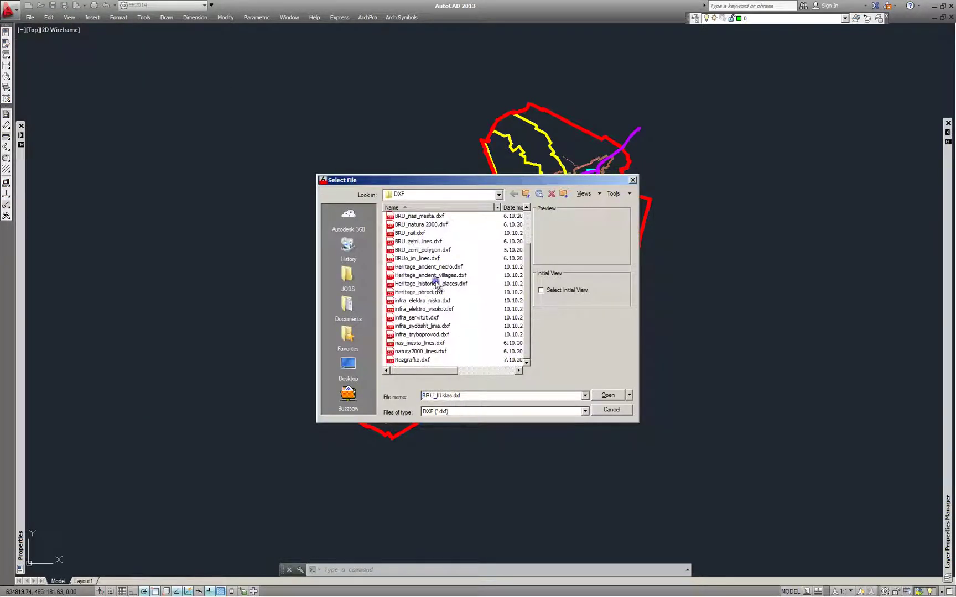
scroll(429, 253, "down", 1)
left_click(437, 276)
left_click(440, 284, "ctrl")
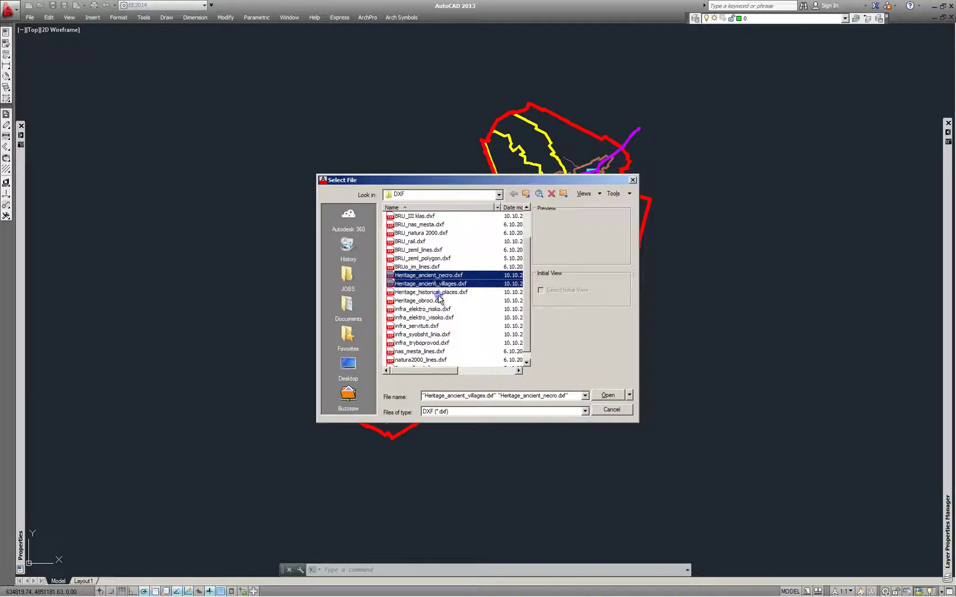
left_click(442, 293, "ctrl")
left_click(441, 302, "ctrl")
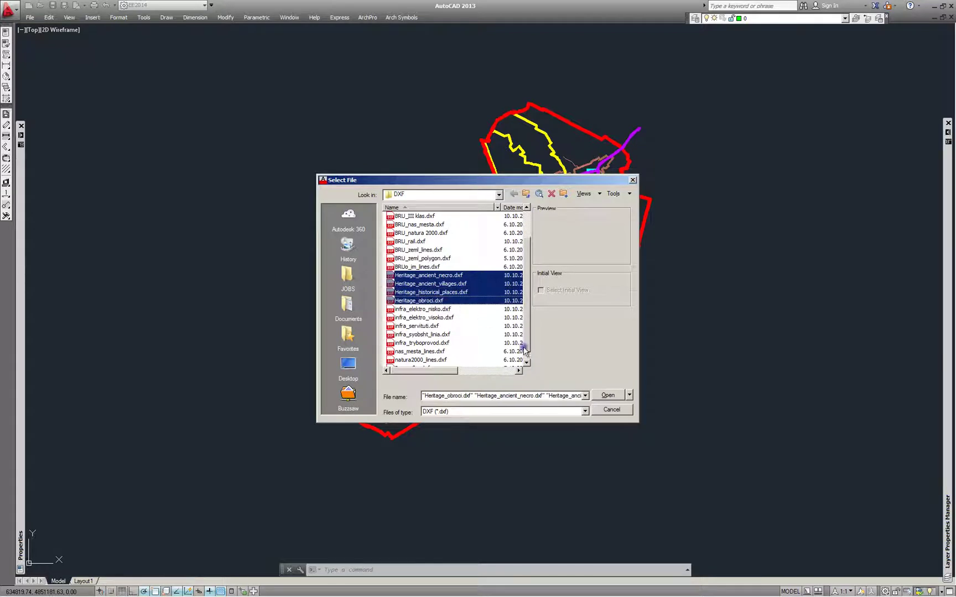
left_click(607, 396)
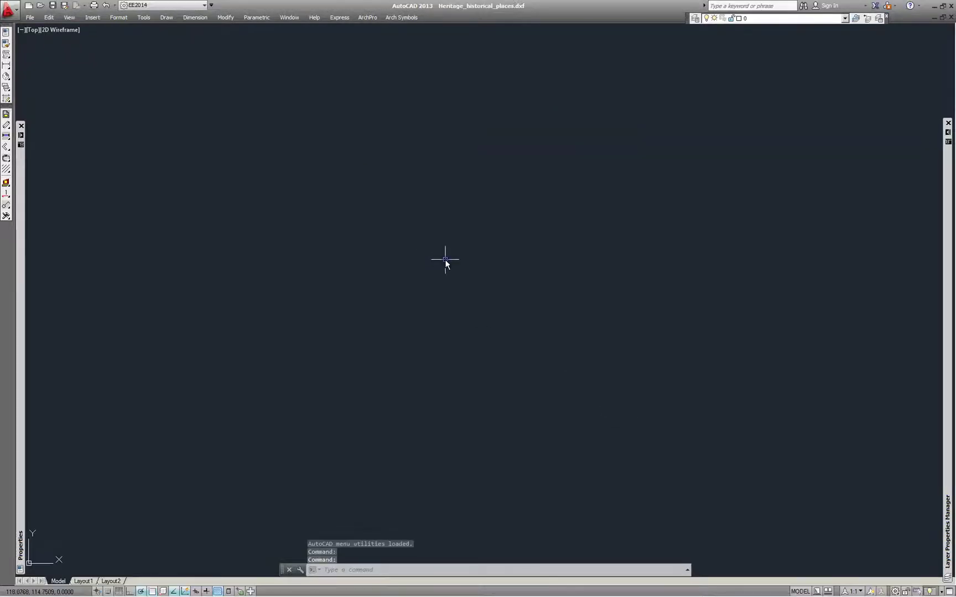
- Locate the exported points in the Heritage_historical_places drawing with a window selection, and clear the selection
left_click(399, 192)
left_click(683, 391)
left_click(587, 366)
key("Escape")
key("Escape")
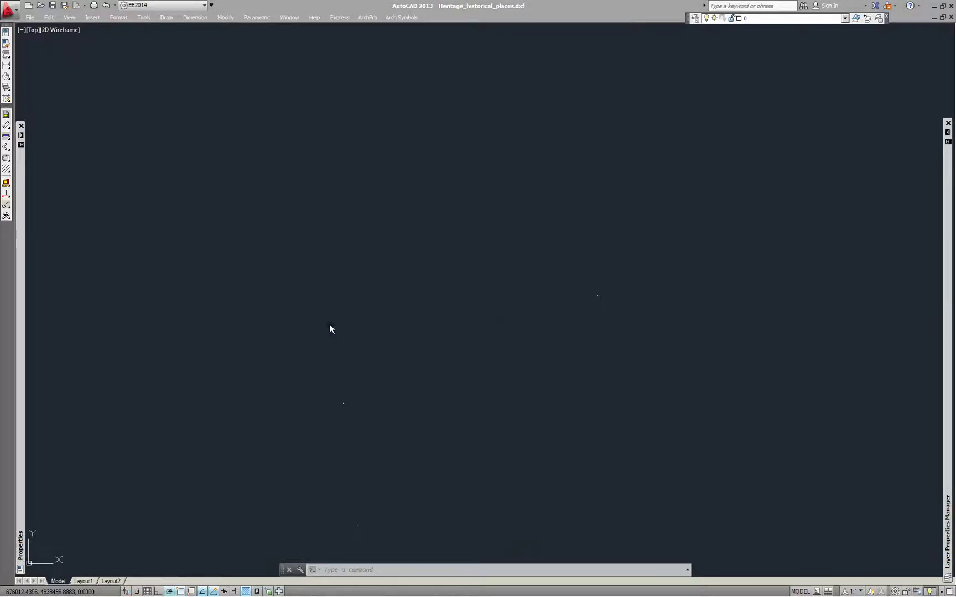
- Run DDPTYPE and set the point style to a circle with a centre dot, sized relative to the screen
type("DDpTYpe")
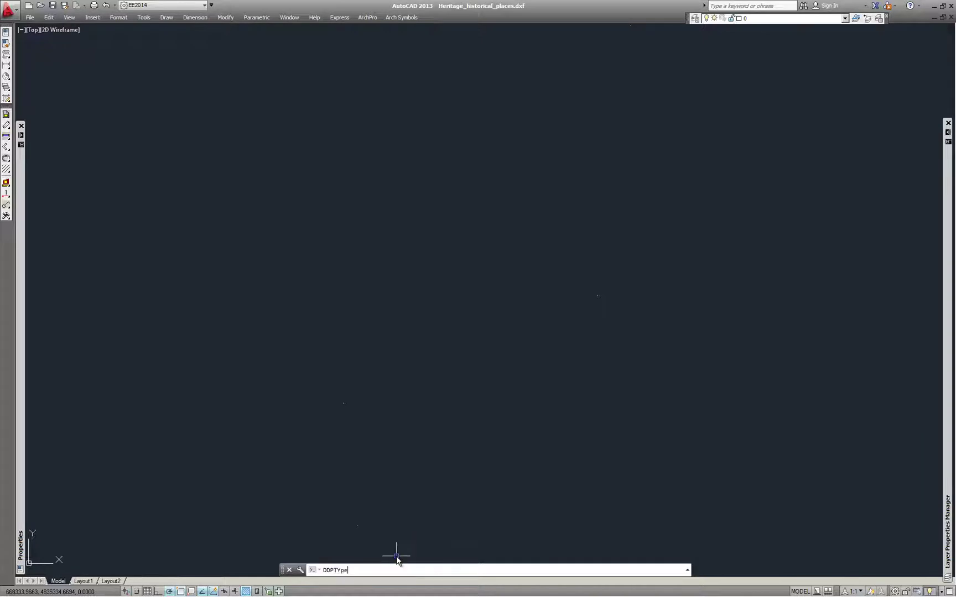
key("Return")
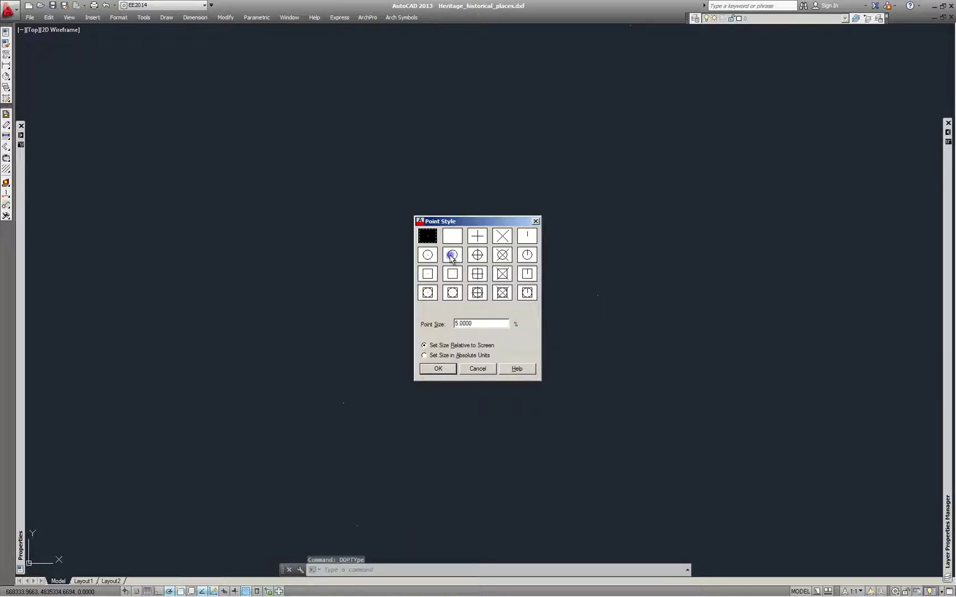
left_click_drag(454, 323, 512, 320)
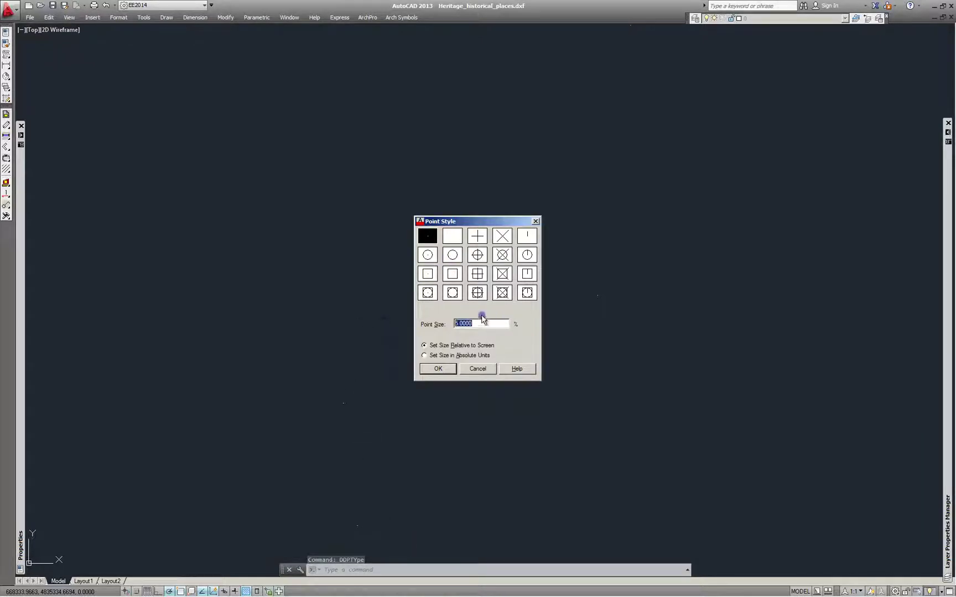
left_click(429, 256)
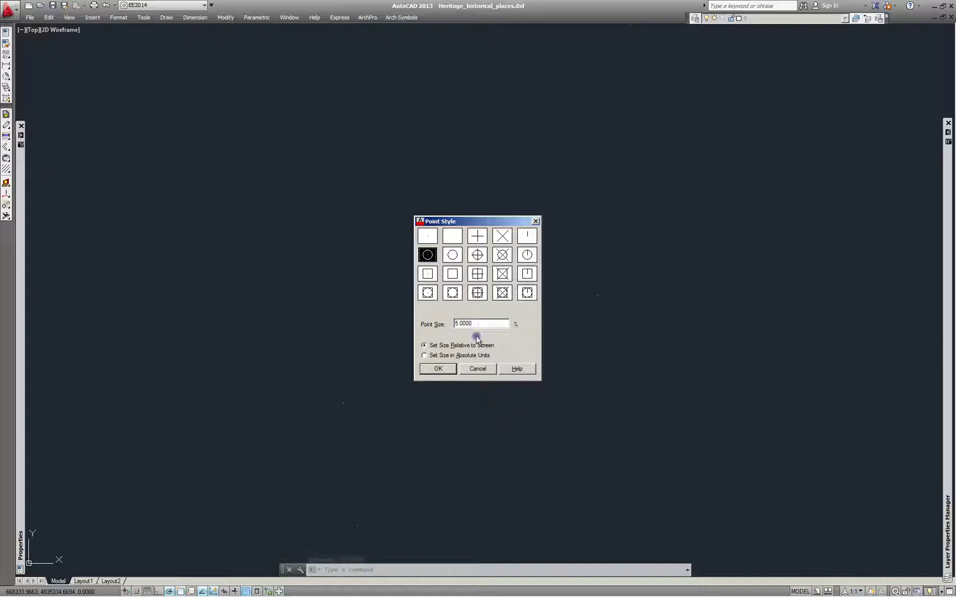
left_click(438, 369)
scroll(508, 335, "down", 2)
left_click(471, 314)
key("Escape")
left_click(380, 345)
left_click(462, 413)
key("Escape")
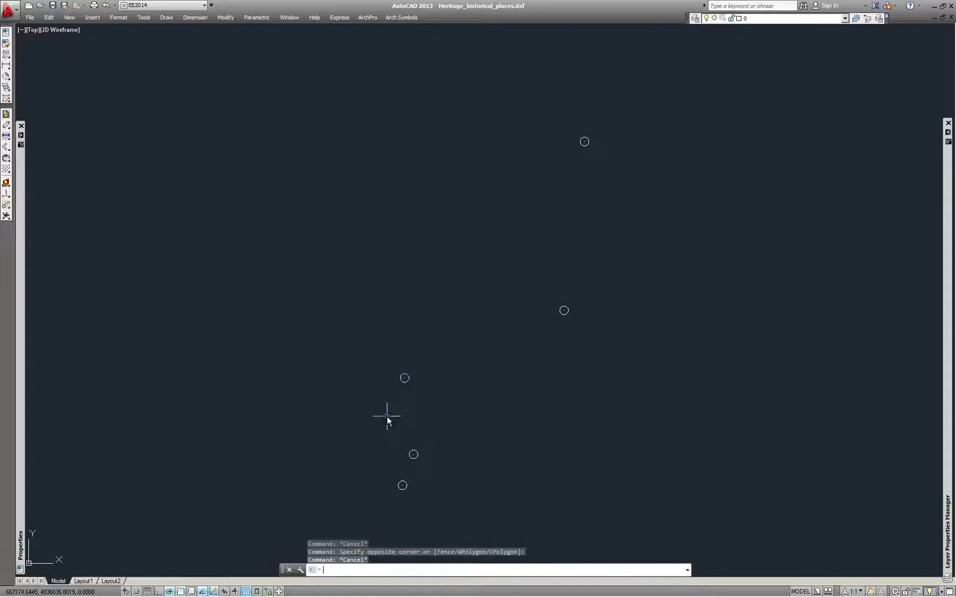
- Select all five points of the Heritage_historical_places drawing with a window selection
scroll(437, 291, "down", 4)
left_click(357, 206)
left_click(521, 403)
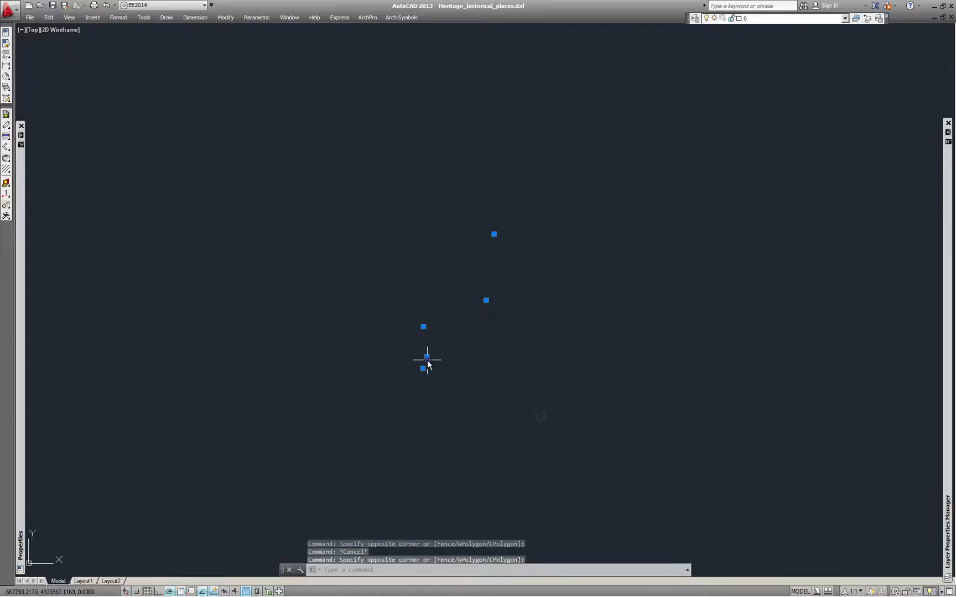
- Clear the point selection and create a layer named heritage_hist_places with colour 154
key("Escape")
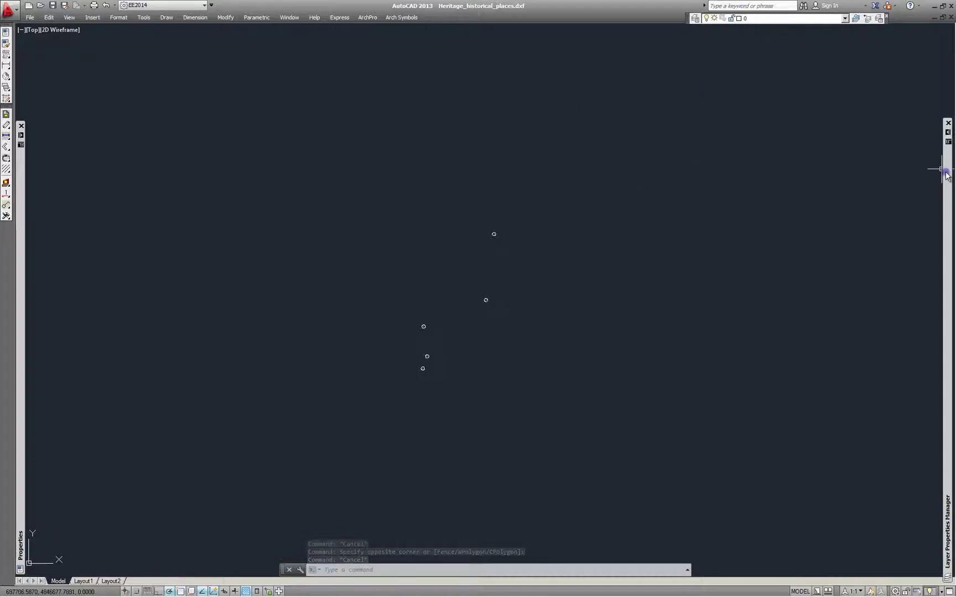
mouse_move(947, 176)
left_click(585, 141)
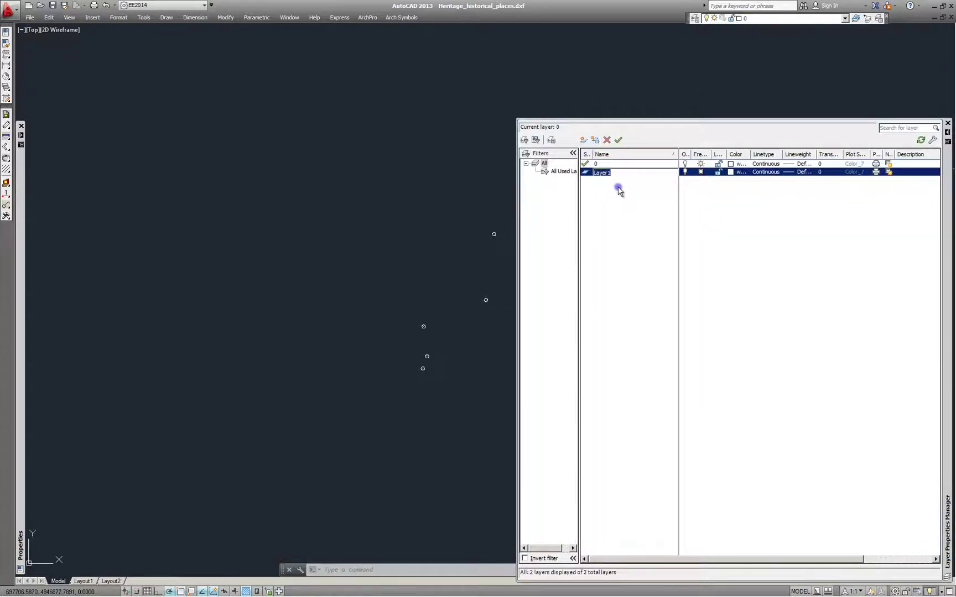
type("heritage_hist_pl")
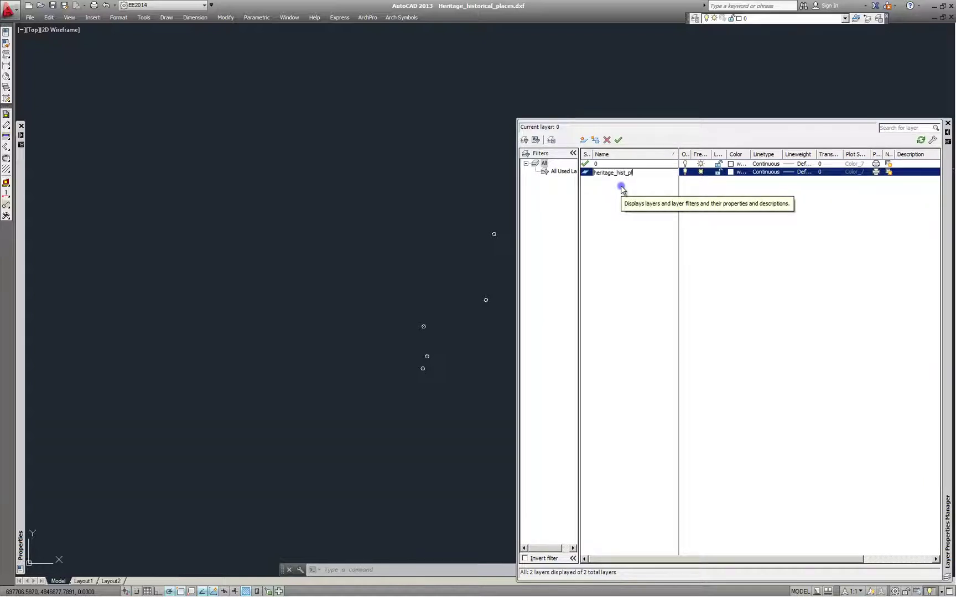
type("aces")
left_click(736, 172)
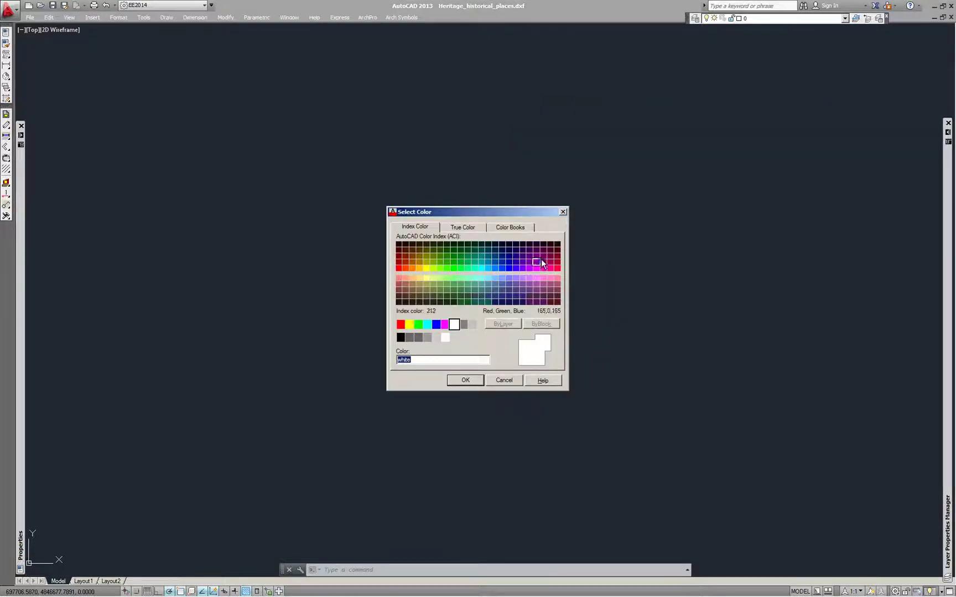
double_click(495, 258)
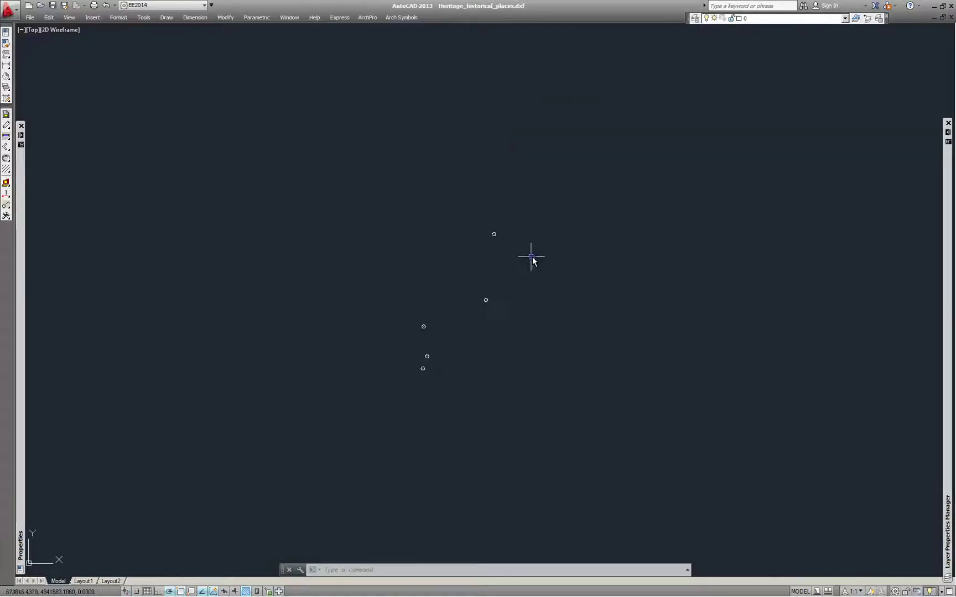
- Try to move all five points to the heritage_hist_places layer, and check them with a fresh window selection
left_click(294, 179)
left_click(585, 429)
left_click(741, 19)
left_click(743, 36)
key("Escape")
left_click(291, 156)
left_click(542, 401)
key("Escape")
- Assign all five points of the Heritage_historical_places drawing to the heritage_hist_places layer and window-select them again as a check
left_click(343, 192)
left_click(569, 403)
left_click(760, 18)
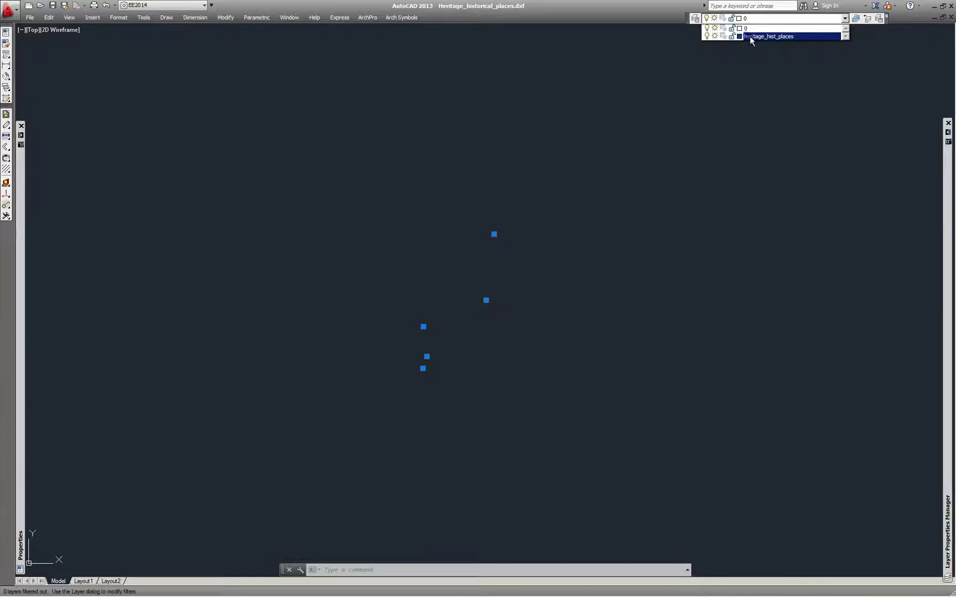
left_click(749, 36)
key("Escape")
left_click(334, 196)
left_click(542, 363)
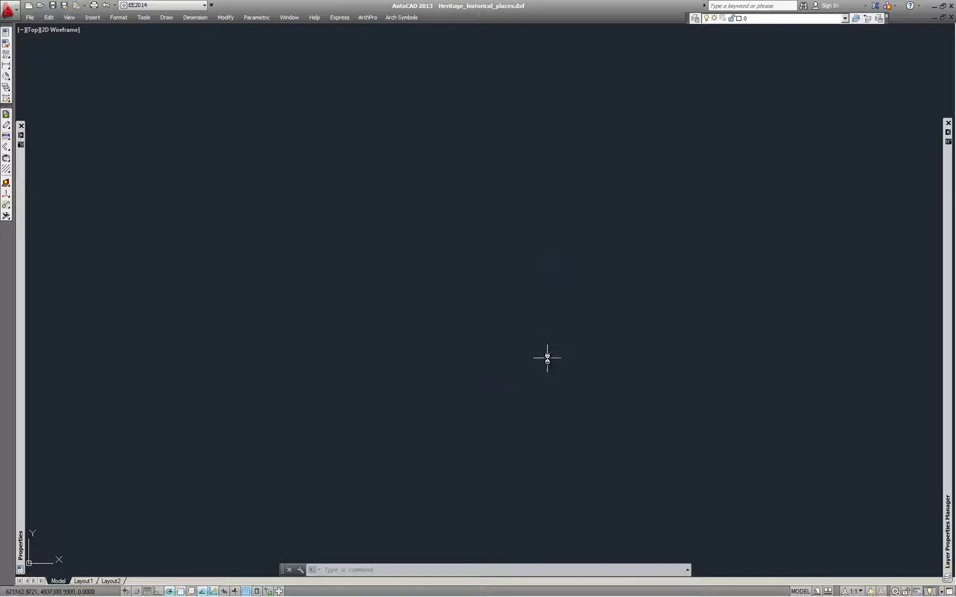
- Run DDPTYPE and set the point size to 3 in the Heritage_historical_places drawing
type("d")
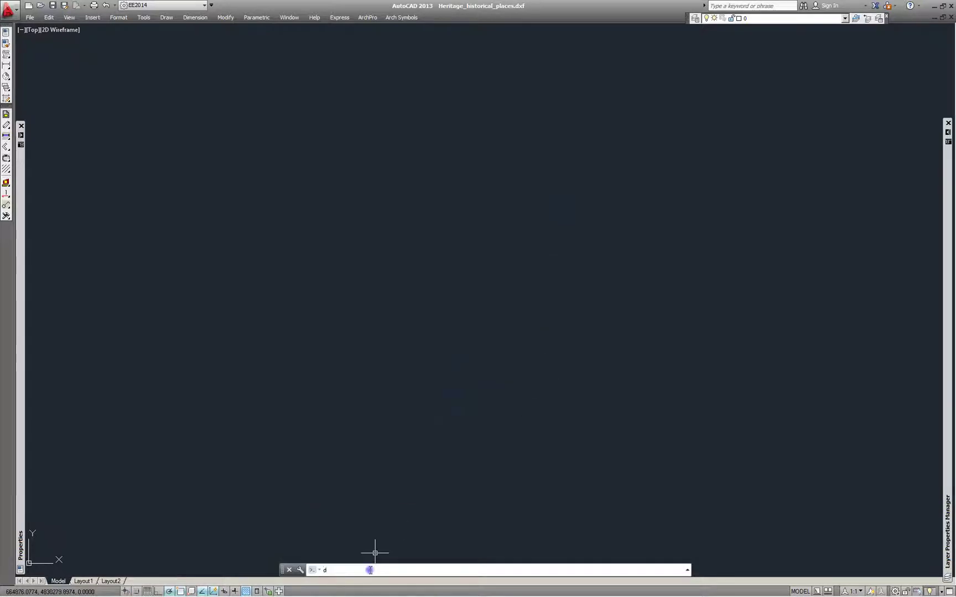
type("dpty")
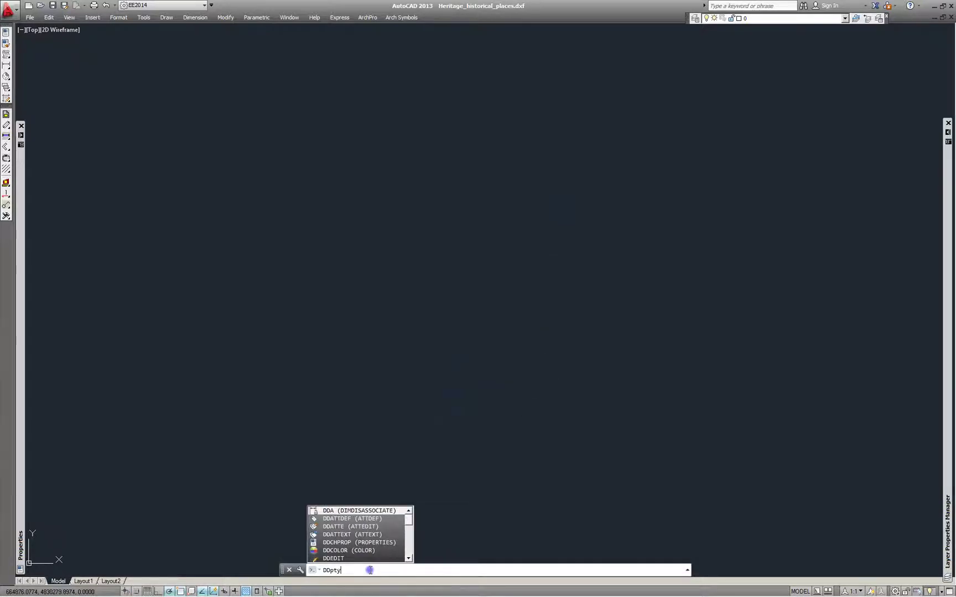
type("pe")
key("Return")
double_click(482, 321)
type("3")
left_click(440, 369)
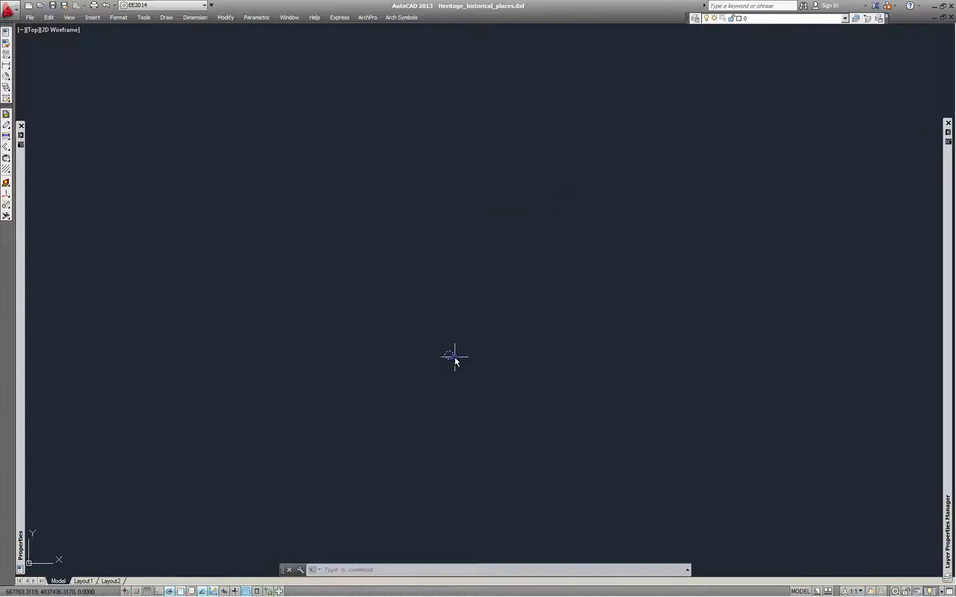
left_click(554, 370)
key("Escape")
- Copy the historical-place points and paste them to their original coordinates in BRUo_podlojka.dwg
left_click(409, 175)
left_click(600, 435)
key("ctrl+c")
left_click(297, 20)
left_click(354, 112)
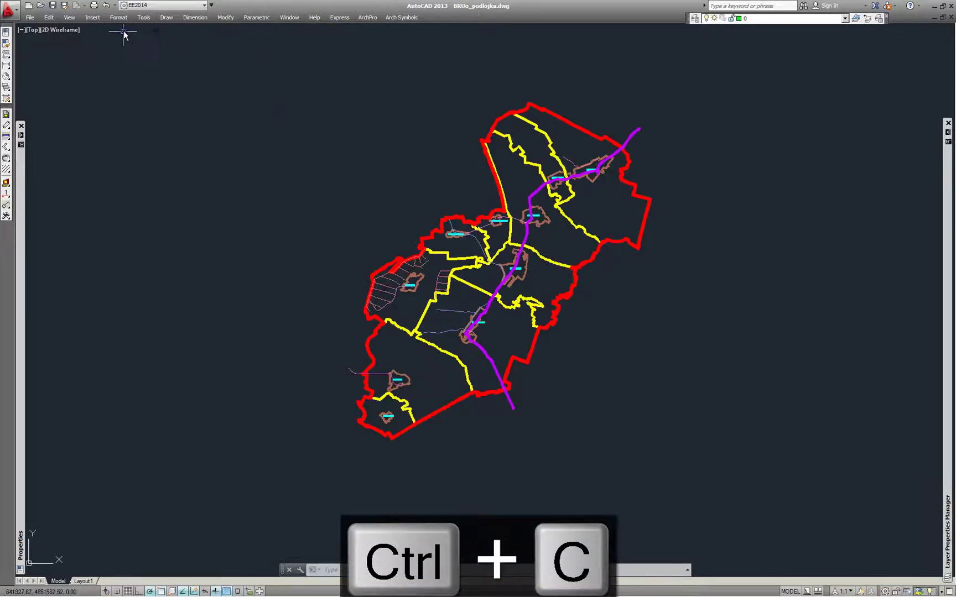
left_click(49, 18)
left_click(107, 126)
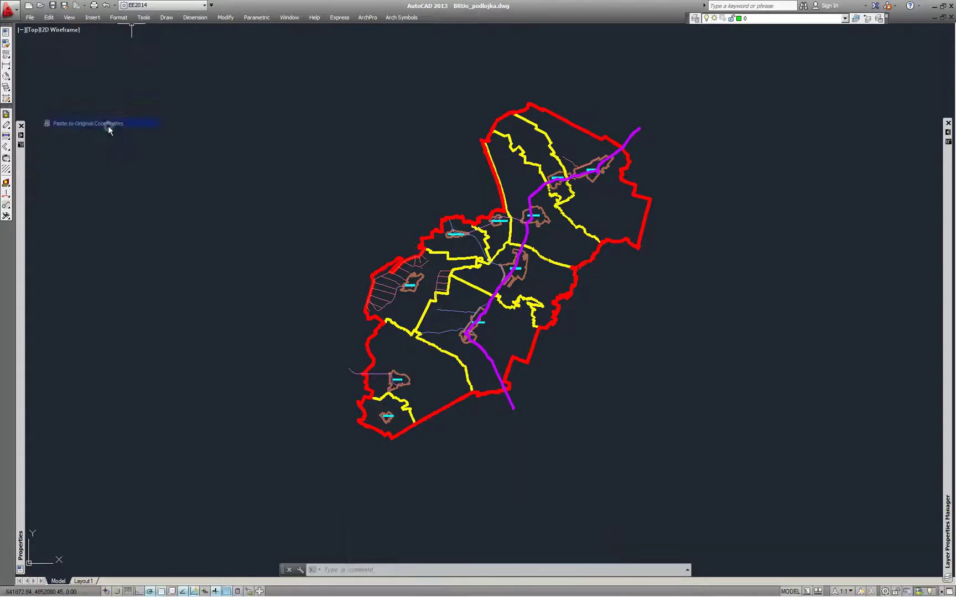
- Run DDPTYPE in BRUo_podlojka.dwg and set the point style to a circle with a centre dot, size 3 in absolute units
scroll(592, 244, "up", 2)
scroll(514, 258, "up", 6)
scroll(412, 273, "down", 5)
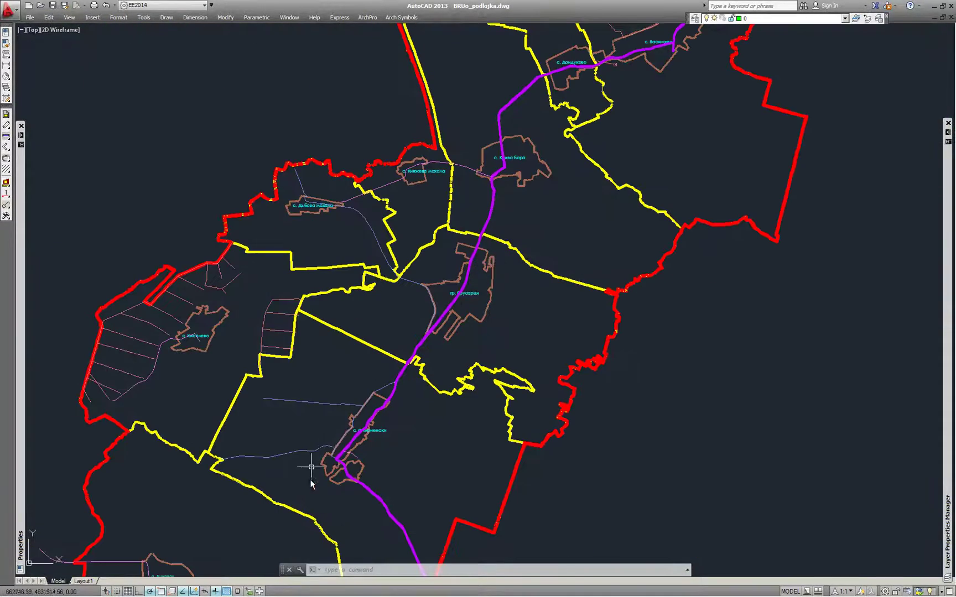
type("ddpt")
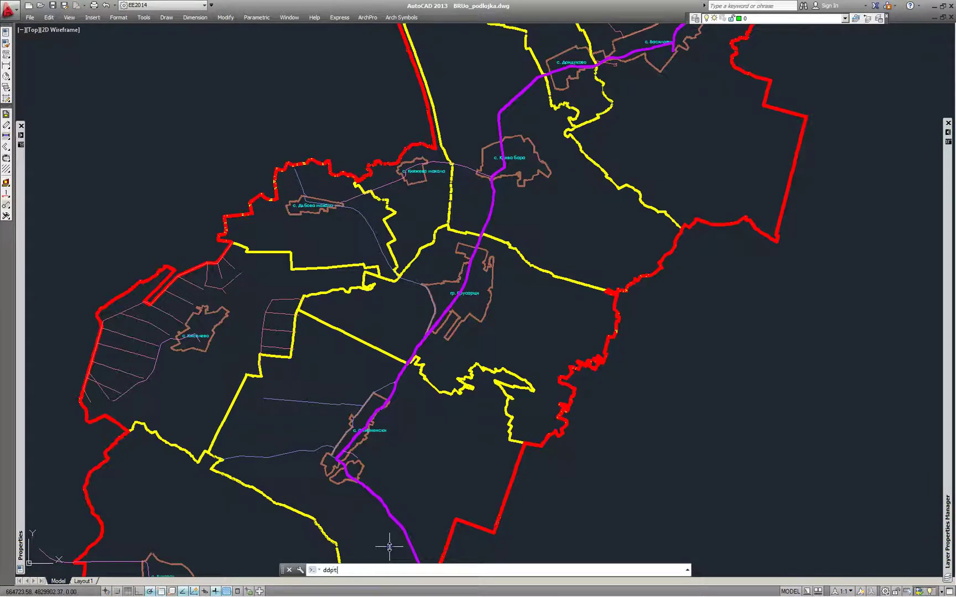
type("ype")
key("Return")
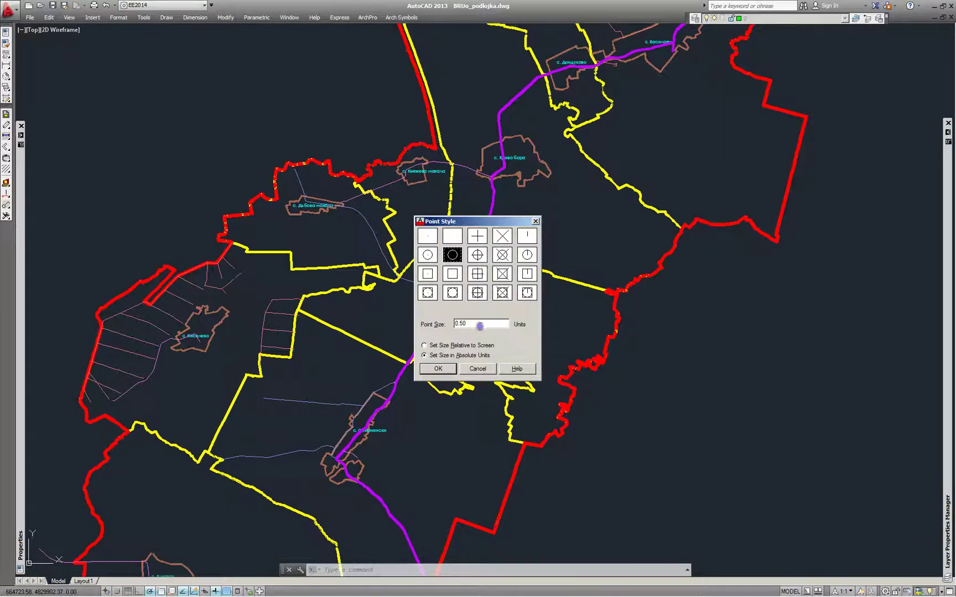
type("3")
left_click(434, 255)
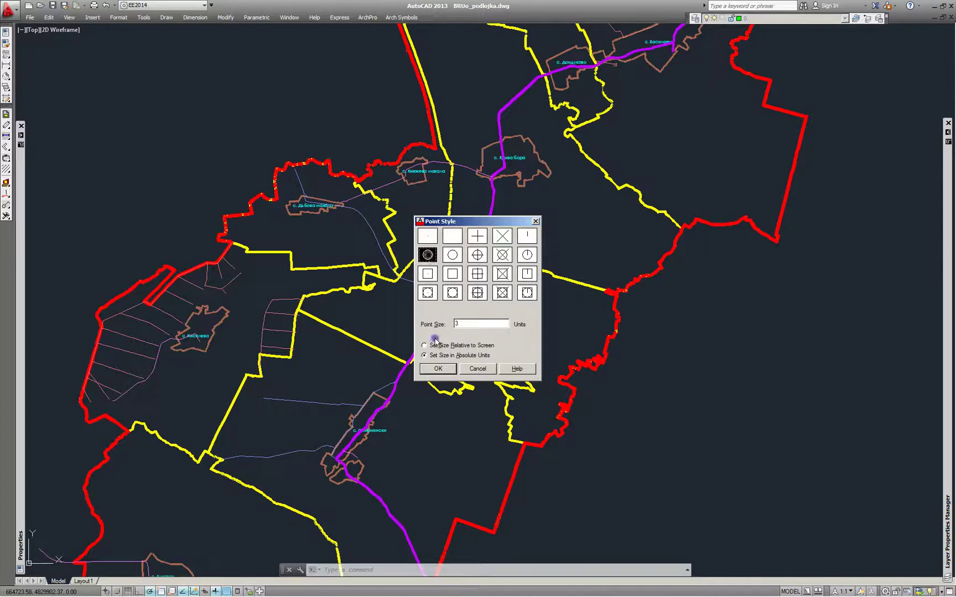
left_click(438, 369)
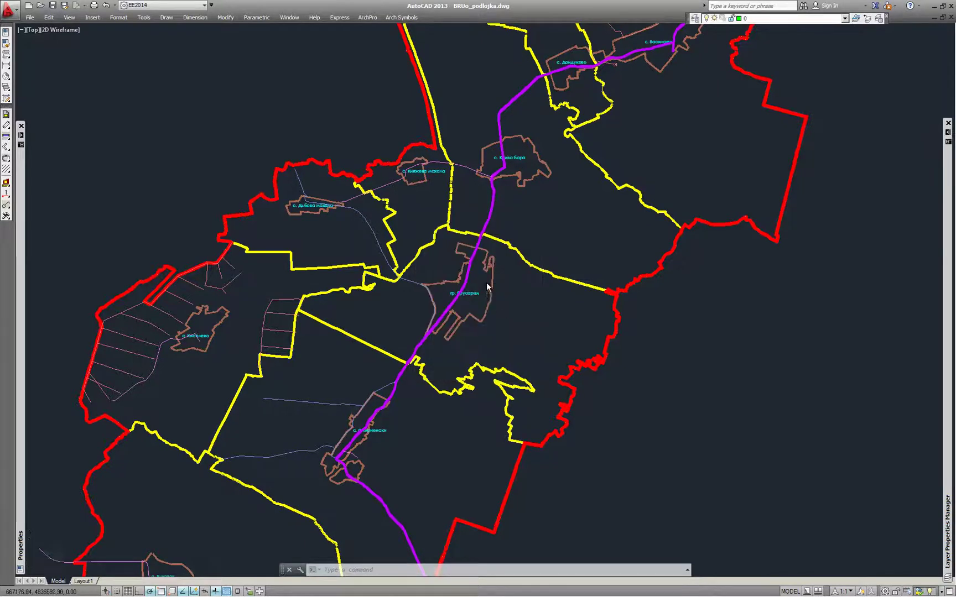
- Look for the heritage_hist_places layer in the base drawing's layer list and sort the layers by on/off state
scroll(487, 283, "down", 2)
scroll(546, 164, "up", 4)
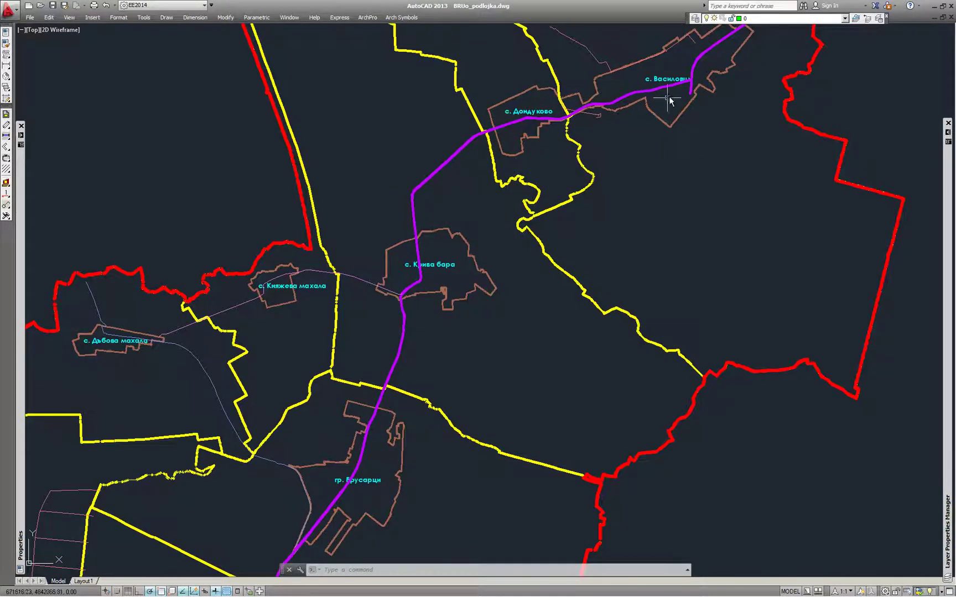
left_click(776, 20)
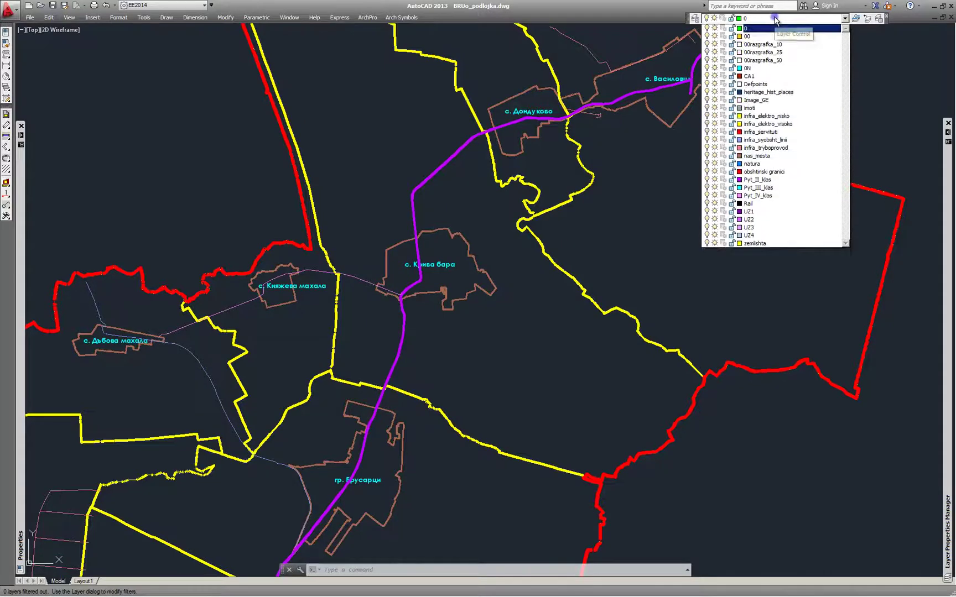
mouse_move(17, 327)
key("Escape")
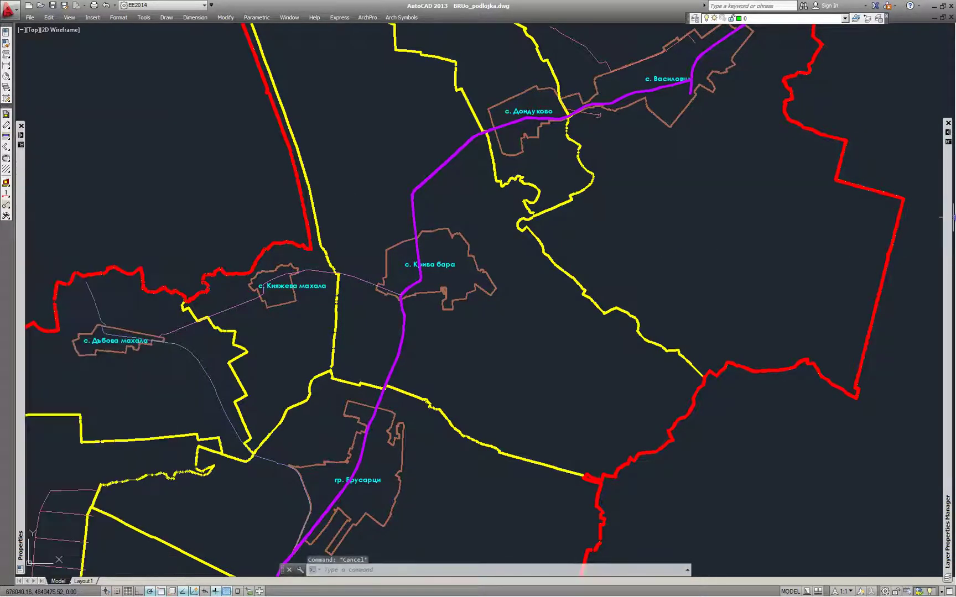
mouse_move(952, 218)
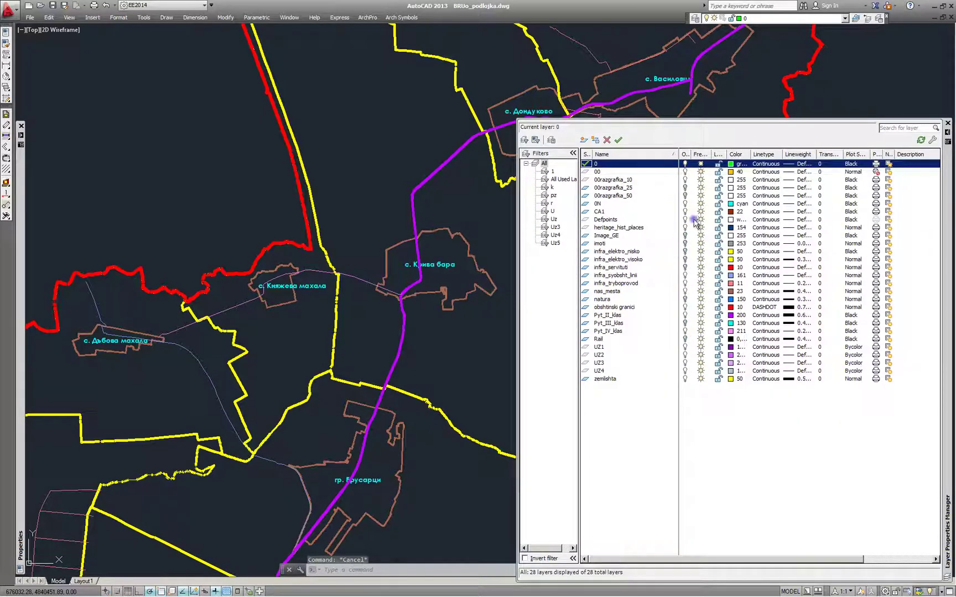
left_click(684, 154)
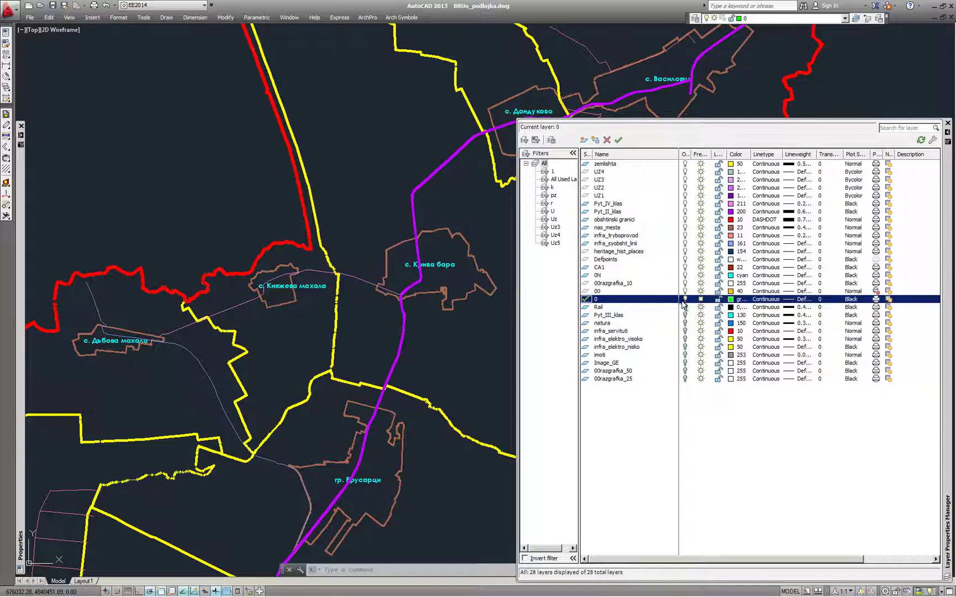
- Isolate the nas_mesta layer by picking the settlement boundary of с. Крива бара
left_click(457, 307)
left_click(476, 307)
key("Escape")
scroll(445, 313, "up", 5)
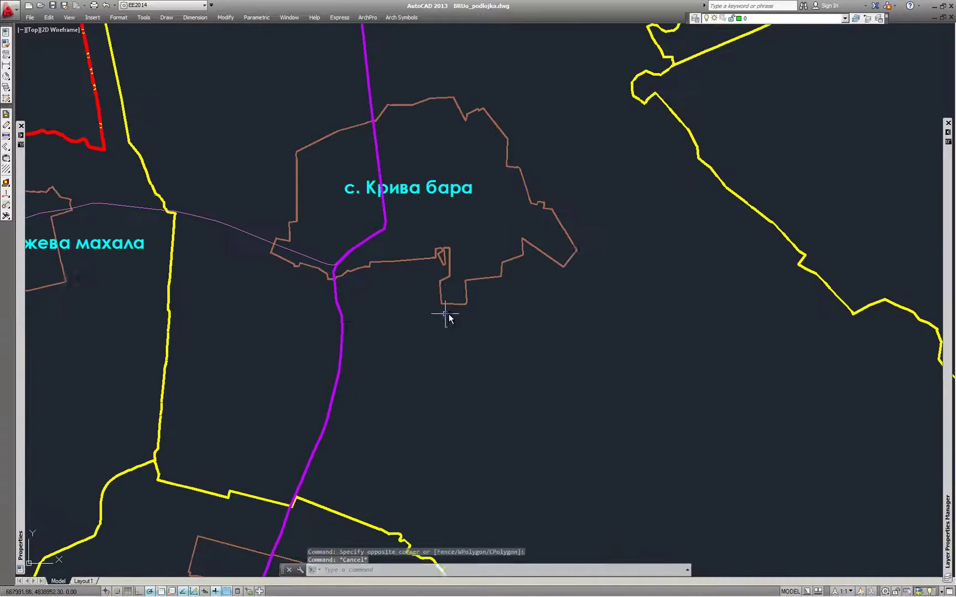
type("6")
key("Return")
scroll(466, 320, "down", 2)
left_click(440, 280)
scroll(437, 288, "down", 3)
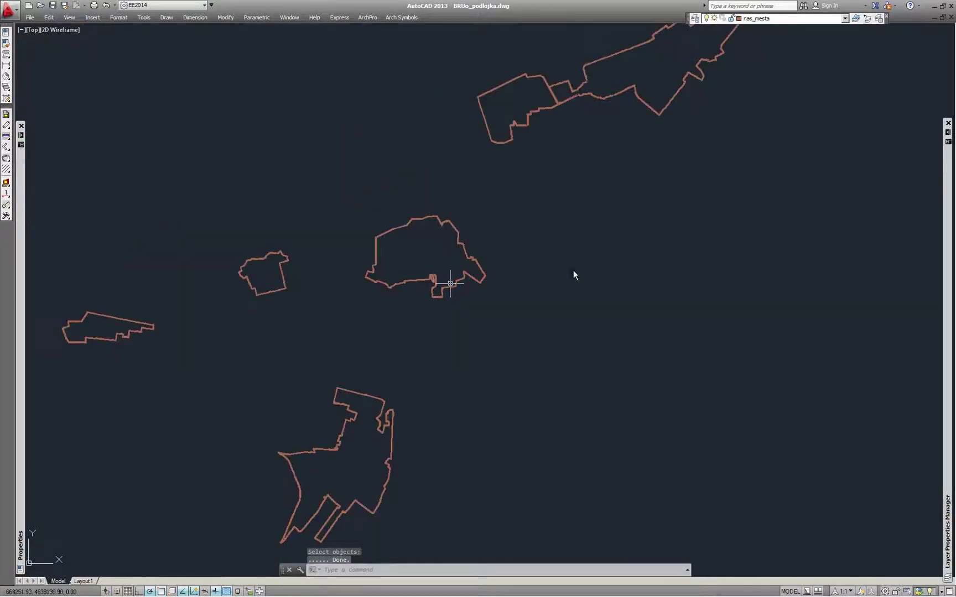
- Turn off the current layer nas_mesta and turn on the heritage_hist_places layer
mouse_move(948, 210)
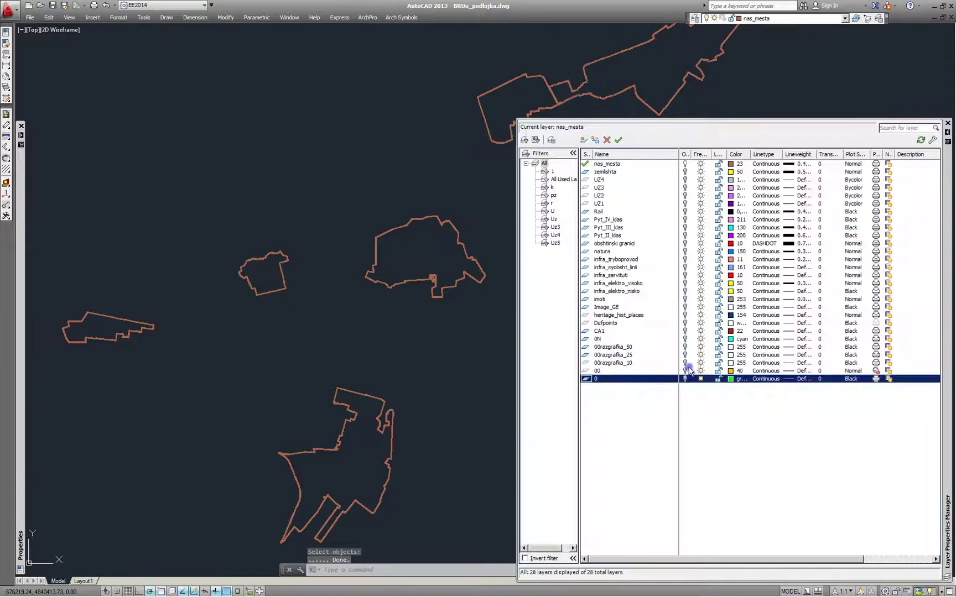
left_click(686, 164)
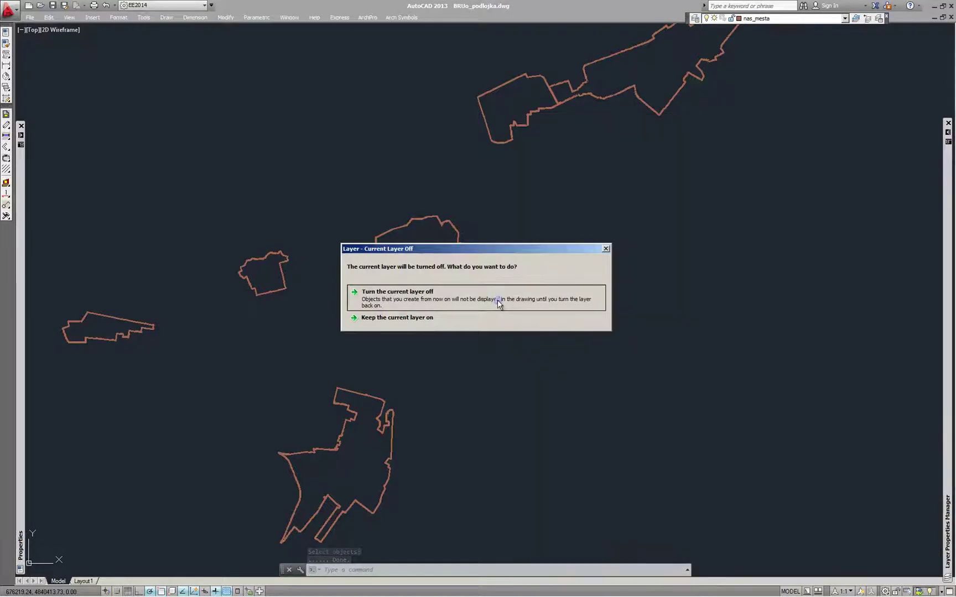
left_click(498, 298)
mouse_move(947, 230)
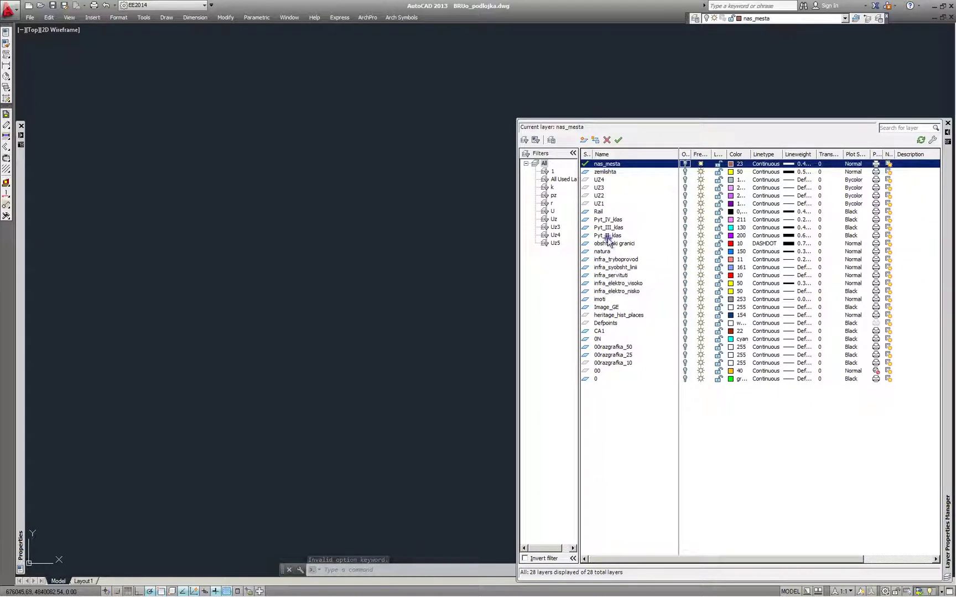
left_click(618, 315)
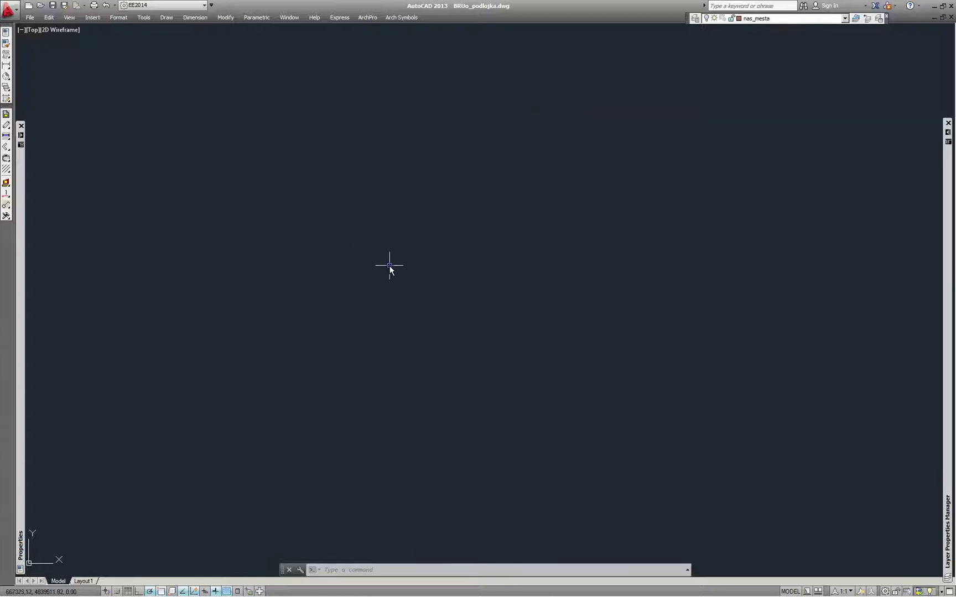
key("Escape")
- Search the drawing area for the pasted heritage points with several selection windows, clearing each selection
left_click(531, 207)
left_click(693, 351)
key("Escape")
left_click(433, 115)
left_click(764, 384)
key("Escape")
left_click(714, 403)
left_click(435, 227)
key("Escape")
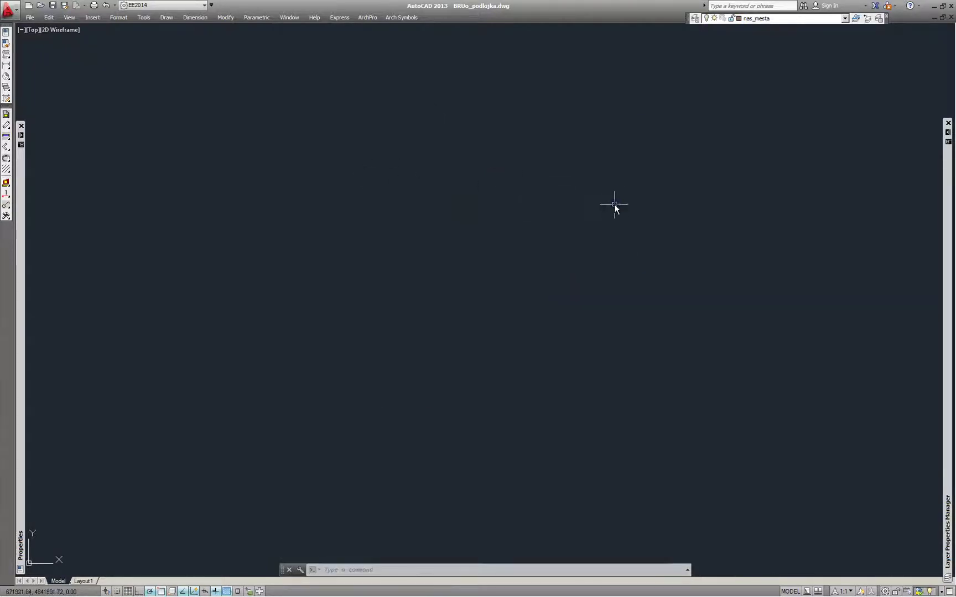
- Run DDPTYPE and set the point size to 20 absolute units
type("d")
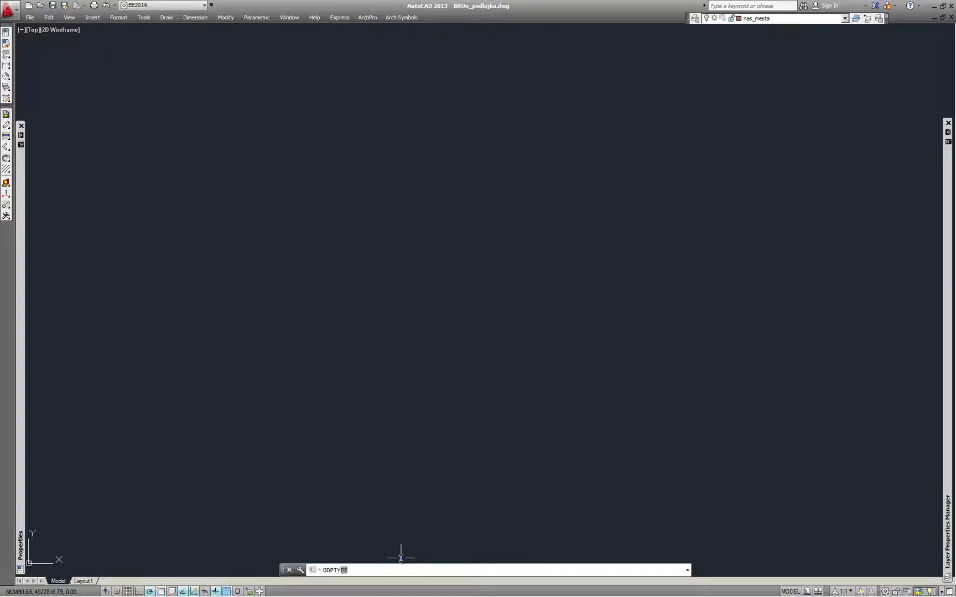
key("Return")
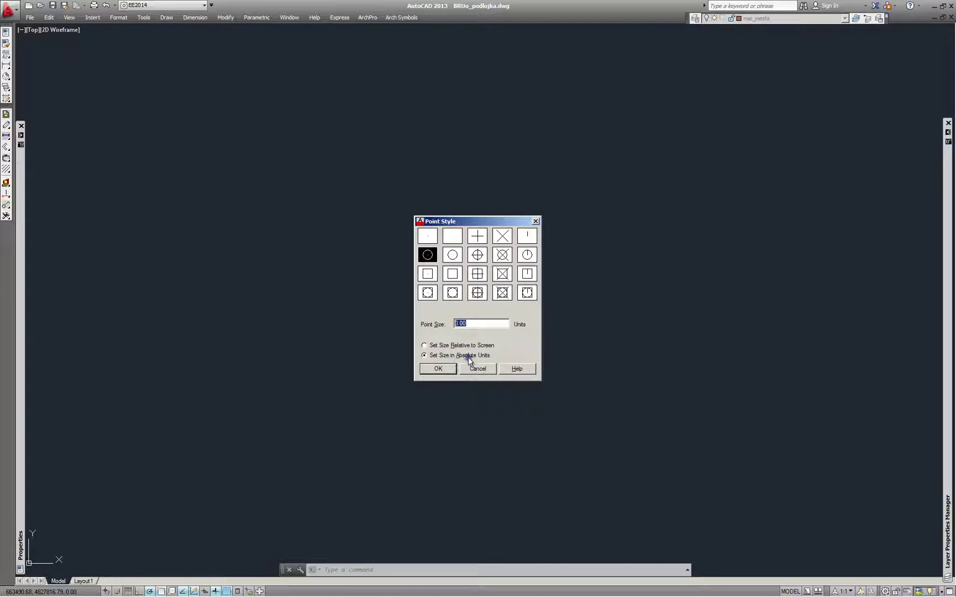
type("20")
left_click(438, 368)
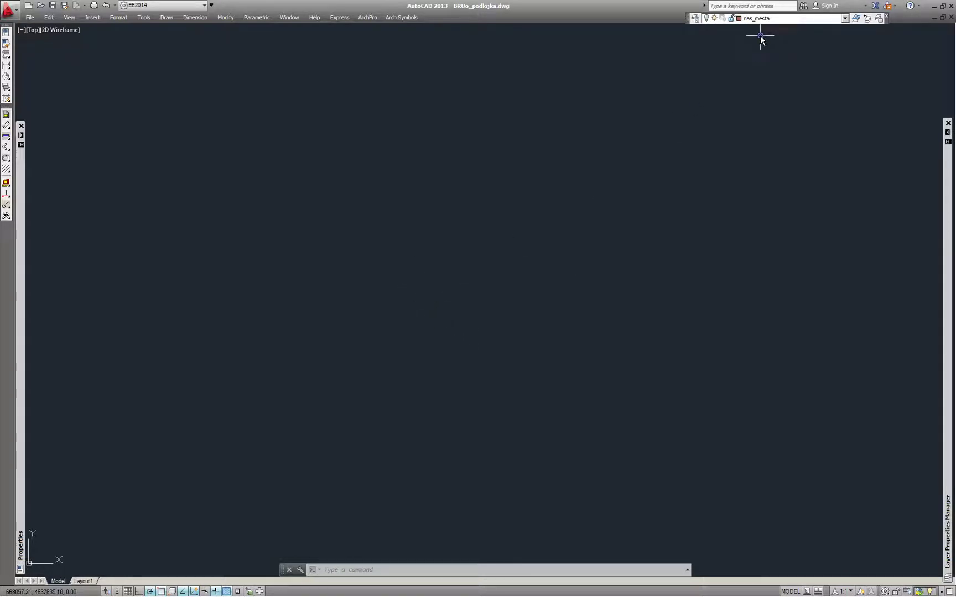
- Restore the visibility of the base map's layers with layer 0 as the current layer
type("re")
key("Return")
key("Return")
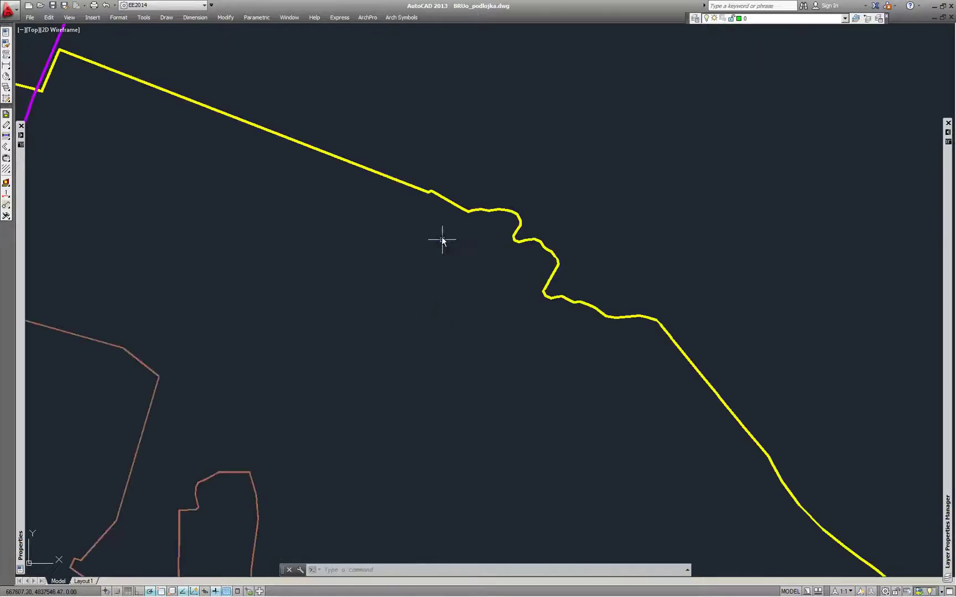
- Examine the area around гр. Брусарци at different magnifications for the pasted heritage points
scroll(401, 264, "down", 2)
scroll(489, 241, "down", 2)
scroll(469, 416, "down", 1)
scroll(403, 427, "up", 5)
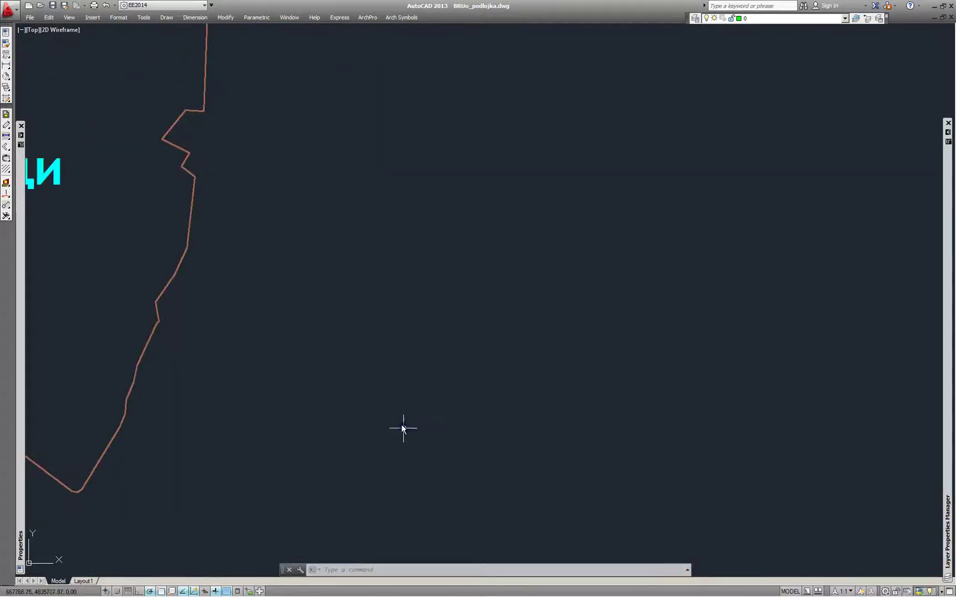
scroll(383, 371, "down", 3)
left_click(415, 402)
key("Escape")
scroll(453, 343, "down", 3)
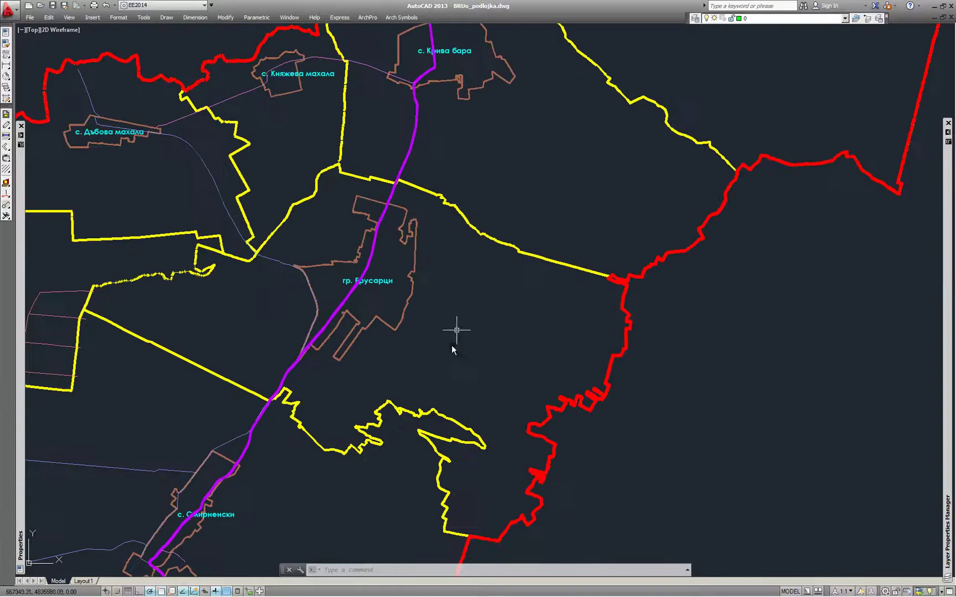
- Reopen the Point Style settings and accept the circled-dot style at 20 absolute units
scroll(377, 398, "up", 3)
scroll(387, 391, "down", 2)
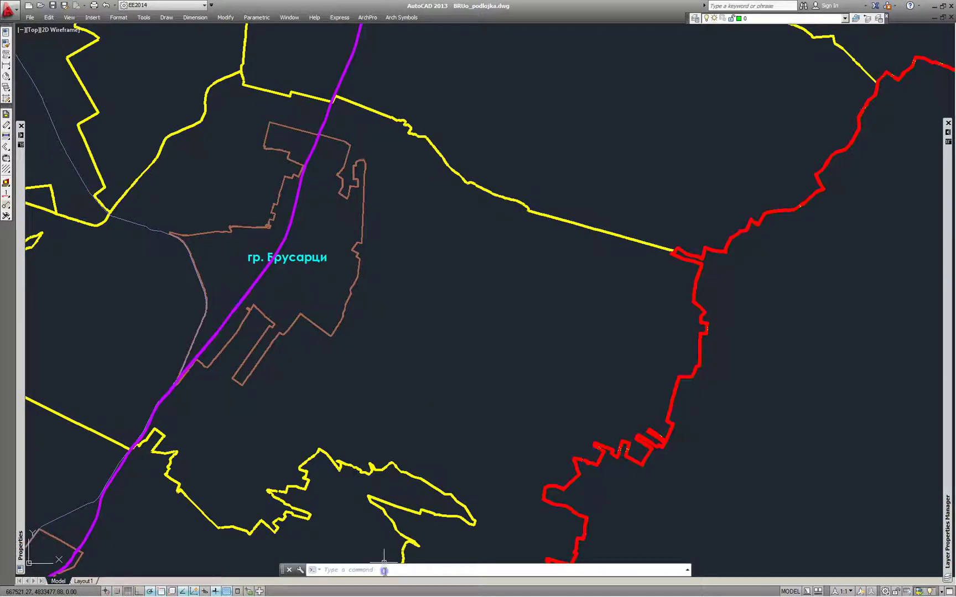
key("Return")
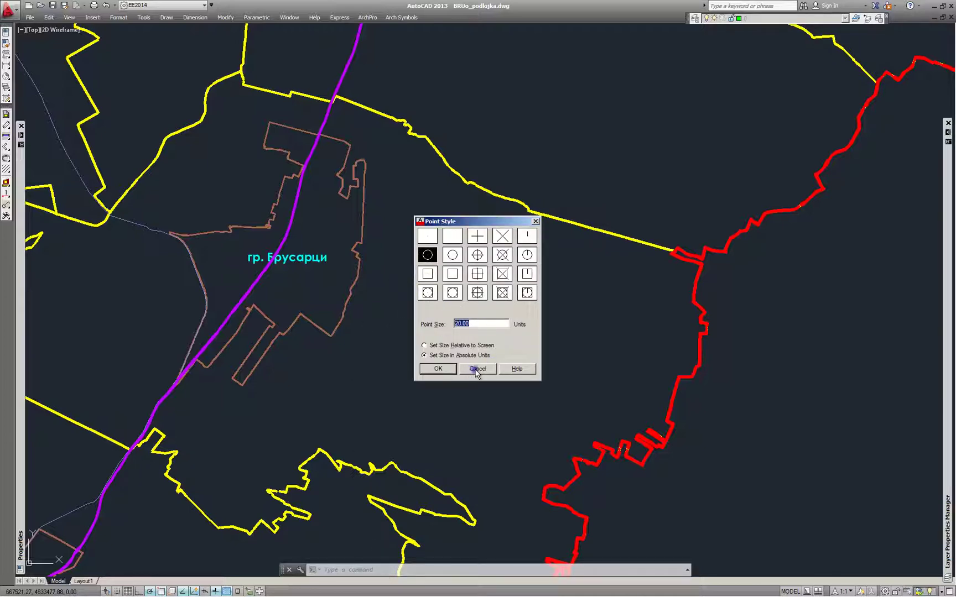
left_click(437, 369)
- Check the heritage_hist_places point east of гр. Брусарци by selecting it, and clear the selection
scroll(380, 123, "up", 4)
scroll(448, 162, "down", 5)
scroll(453, 175, "up", 4)
left_click(480, 273)
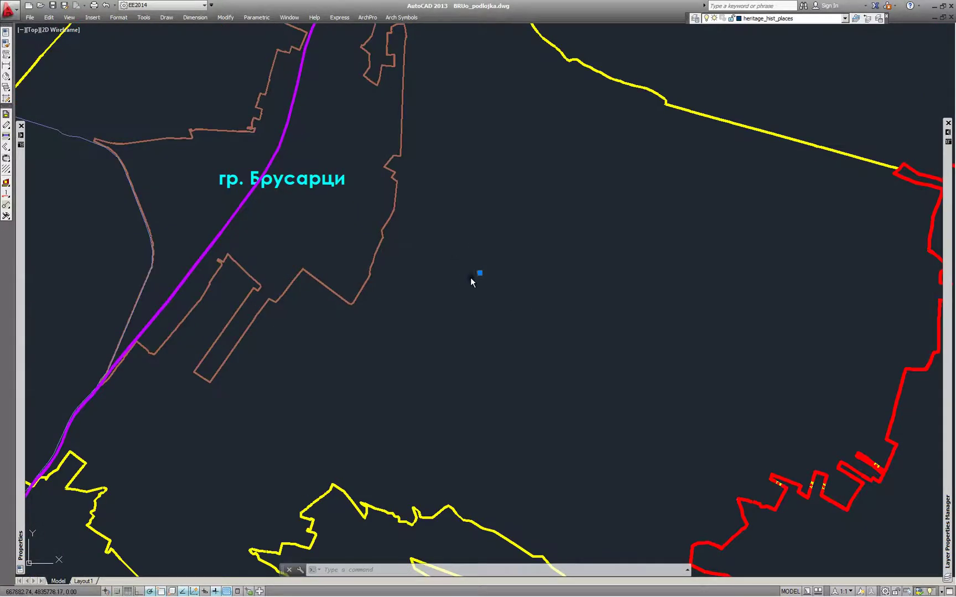
key("Escape")
scroll(486, 249, "down", 6)
scroll(486, 221, "up", 4)
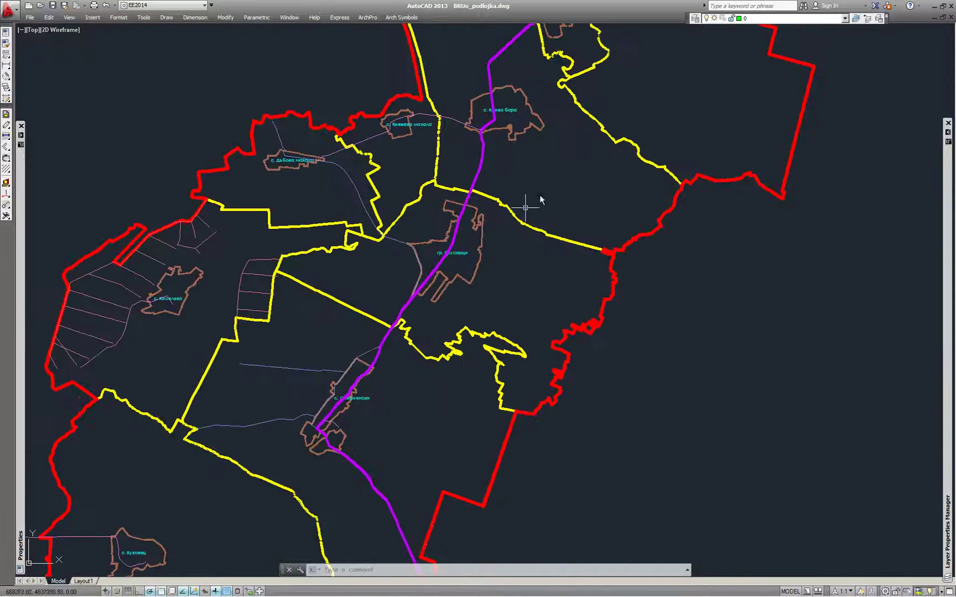
- Switch to the Heritage_obroci.dxf drawing and locate its points with a selection window, clearing the selection
left_click(339, 17)
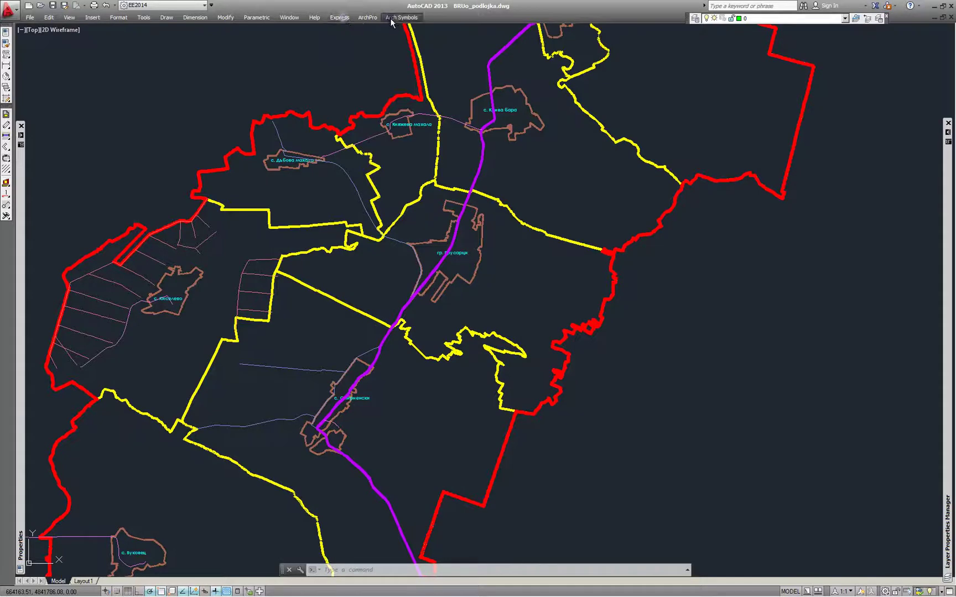
left_click(286, 18)
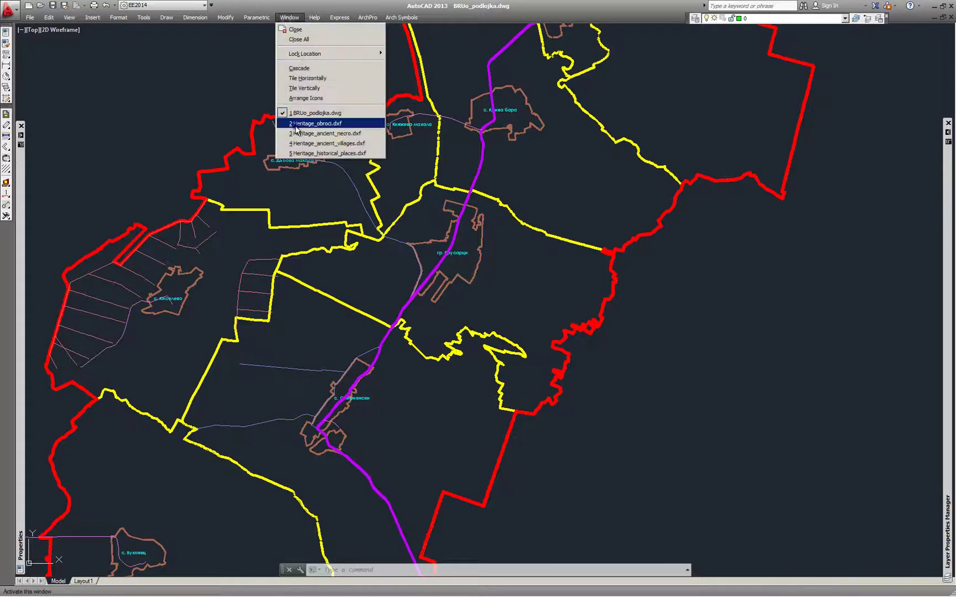
left_click(337, 124)
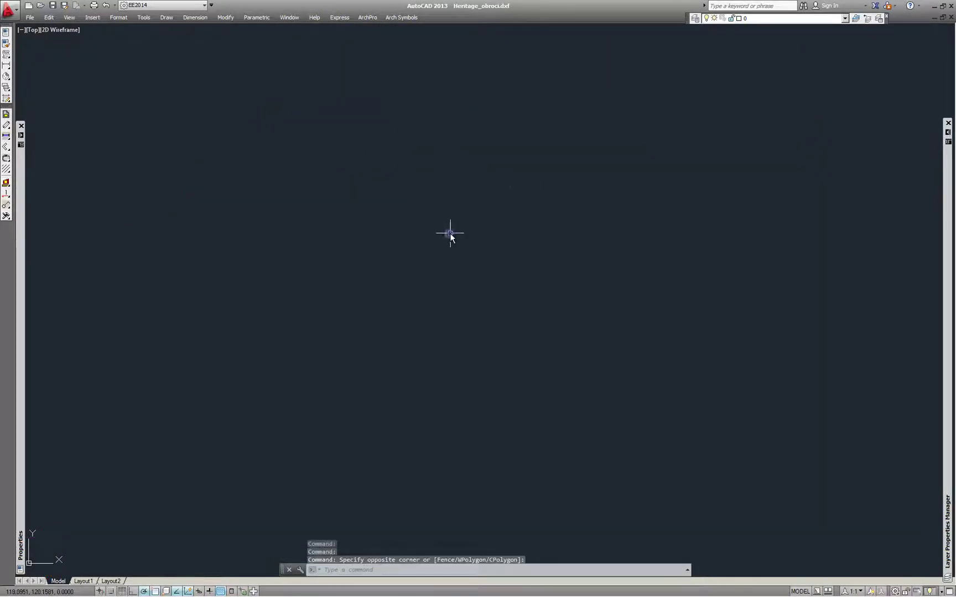
left_click(301, 131)
left_click(488, 266)
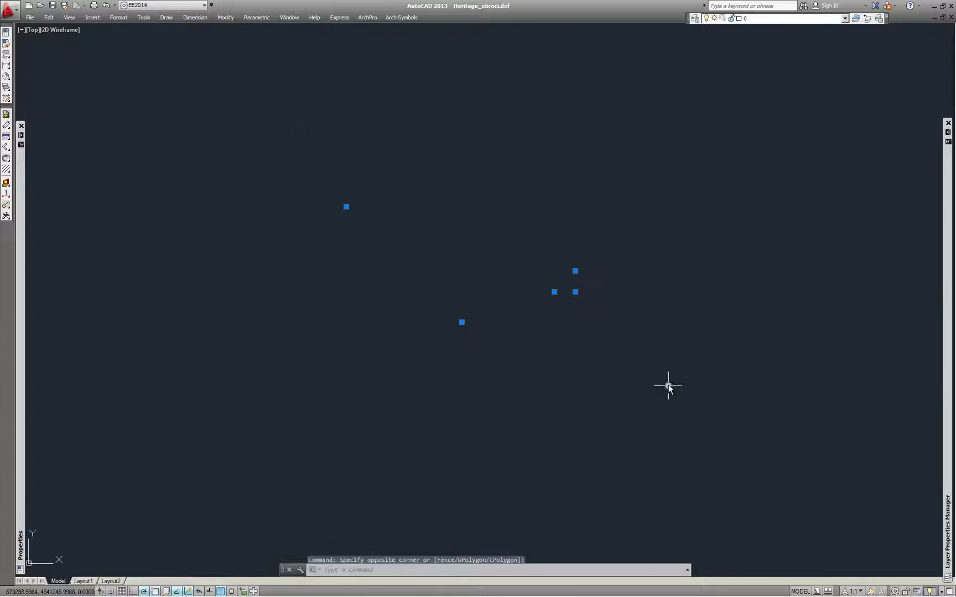
key("Escape")
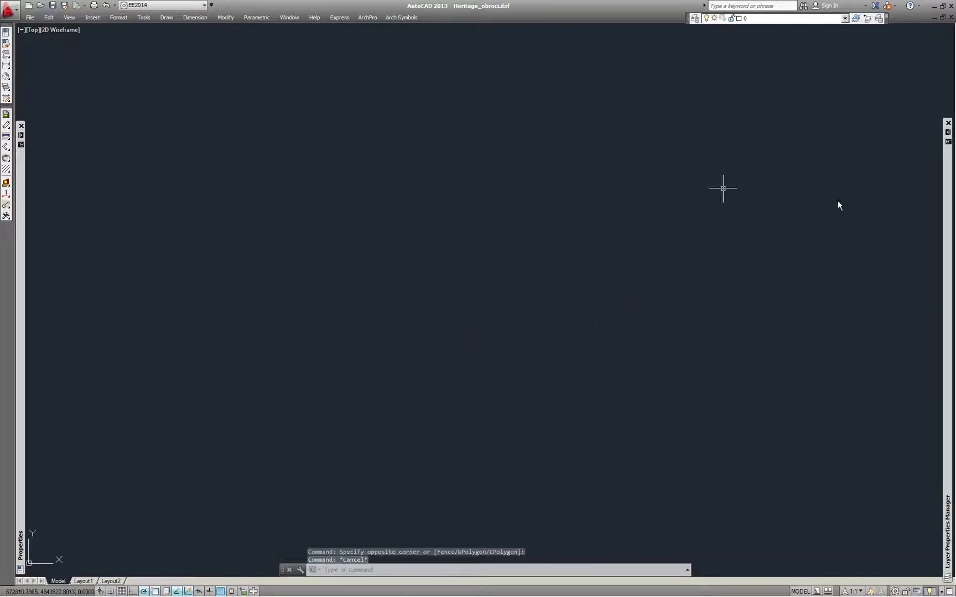
- Create a new layer named heritage_obr in Heritage_obroci.dxf and give it a green index colour
mouse_move(951, 211)
left_click(585, 140)
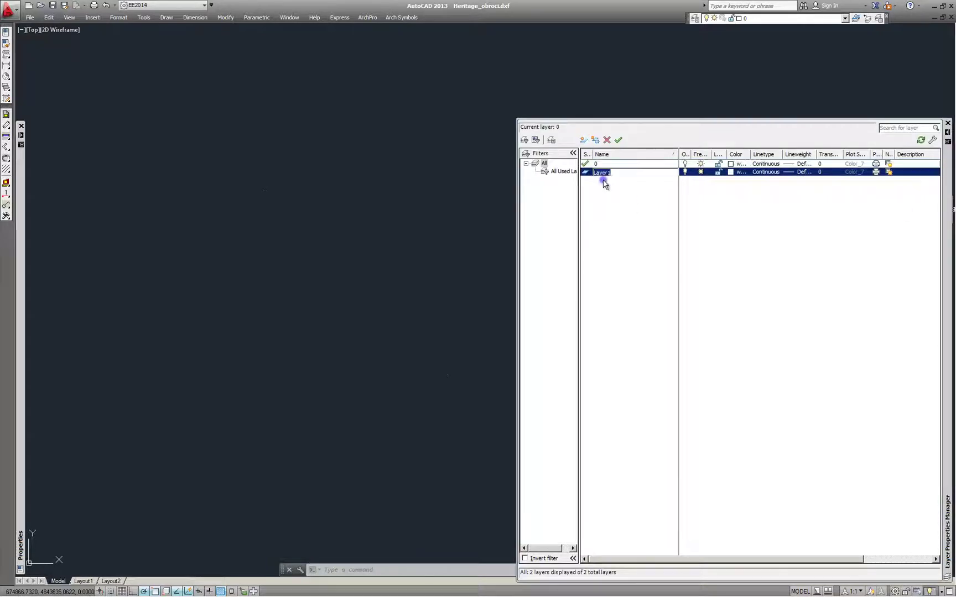
type("heritage_obr")
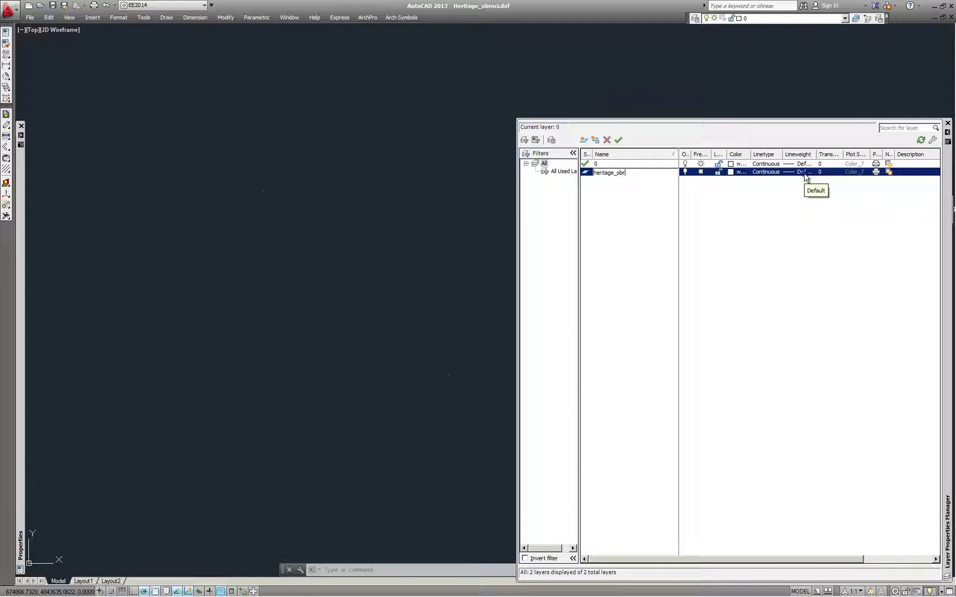
left_click(731, 172)
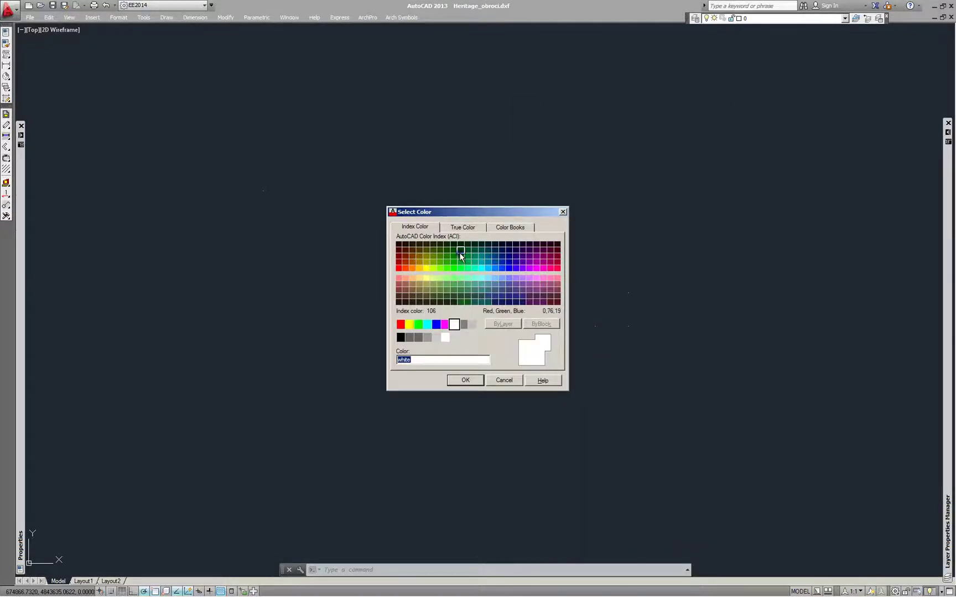
left_click(460, 252)
left_click(453, 262)
left_click(461, 380)
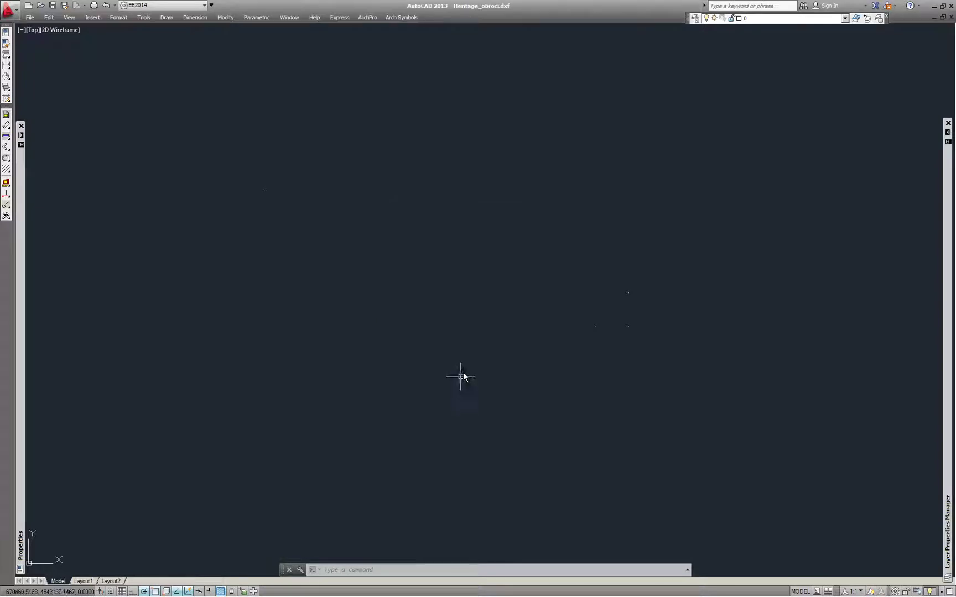
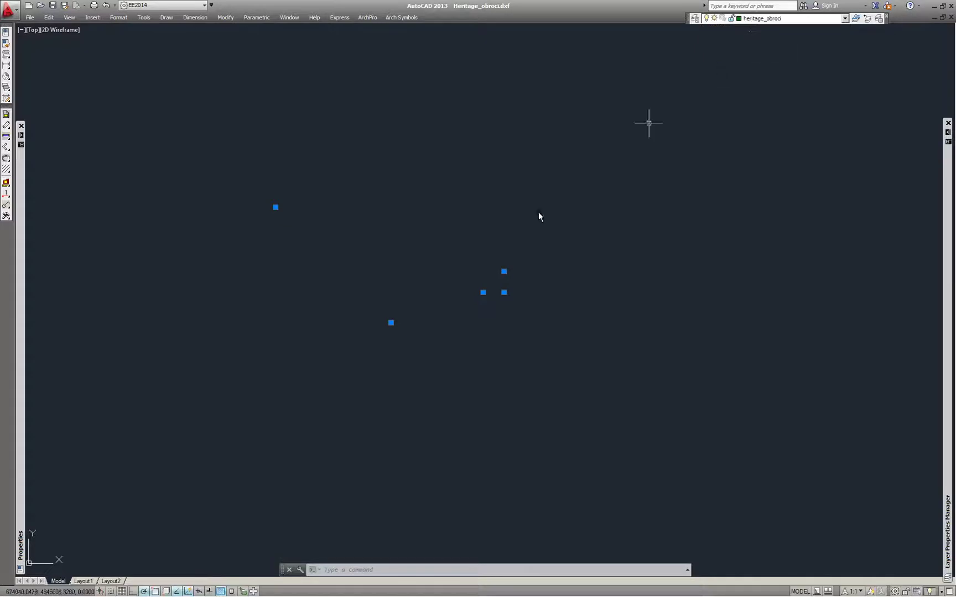
- Copy all points from Heritage_obroci.dxf and paste them to original coordinates in BRUo_podlojka.dwg
left_click(177, 173)
left_click(593, 389)
key("ctrl+c")
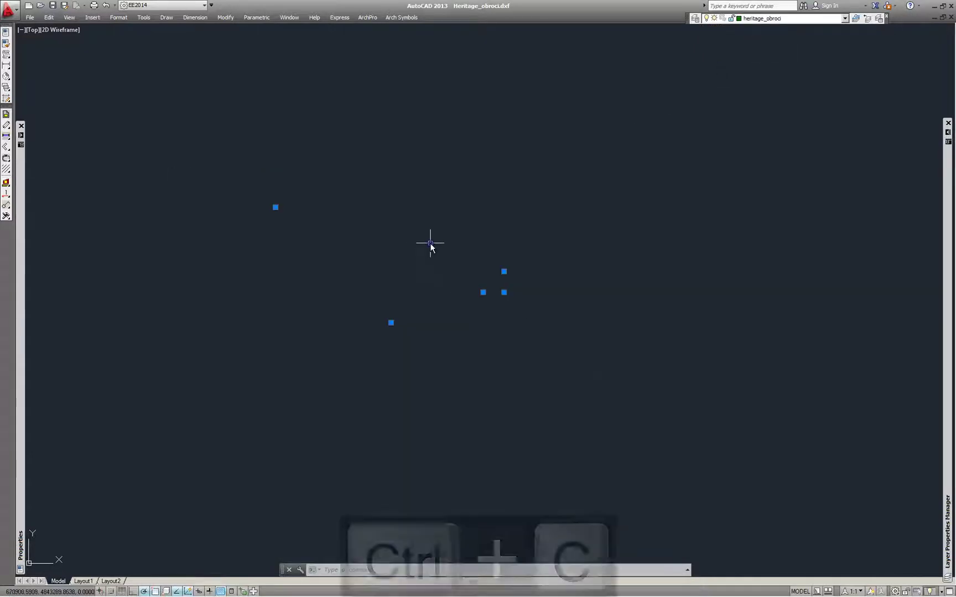
key("alt+Tab")
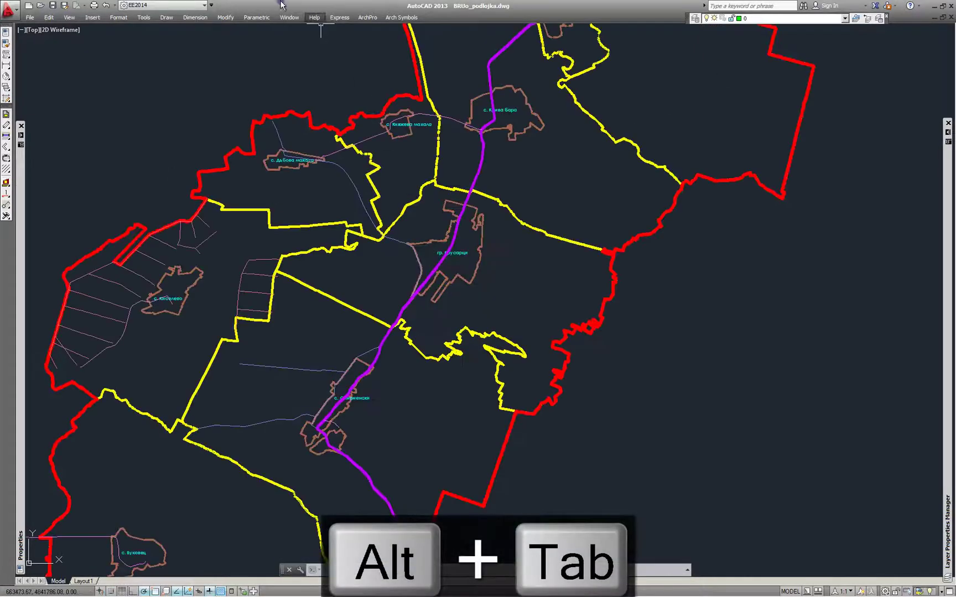
left_click(54, 19)
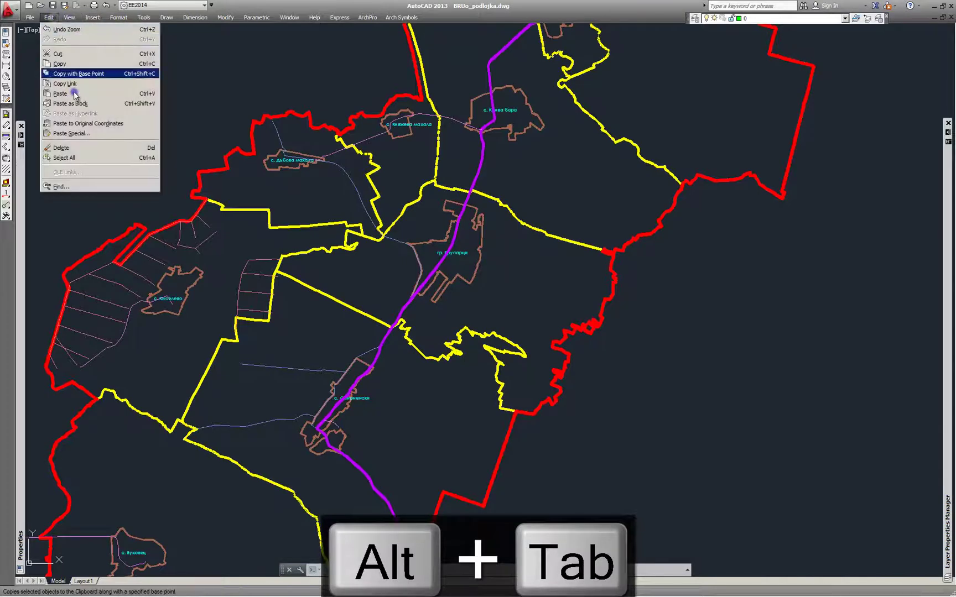
left_click(91, 125)
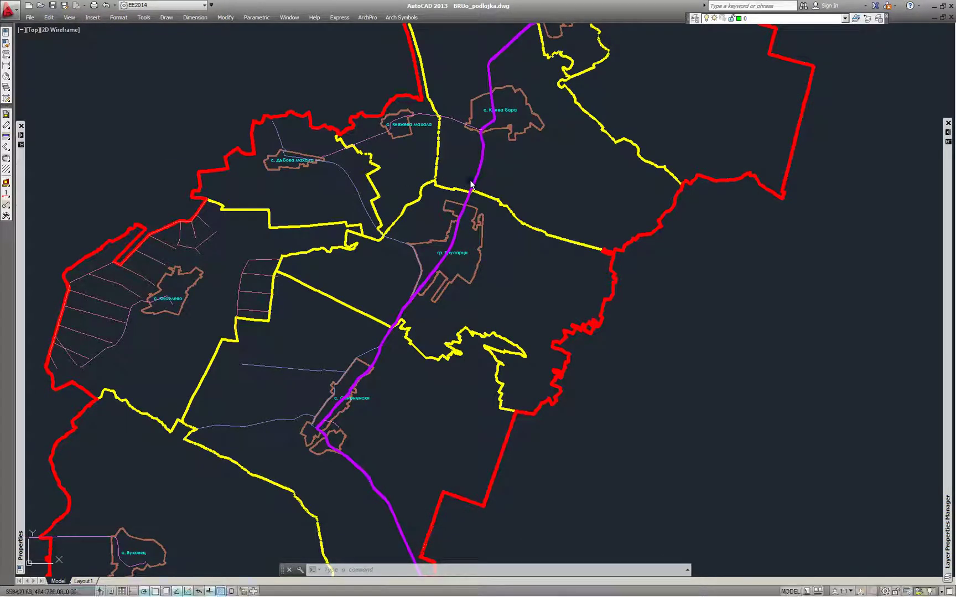
- Inspect the pasted heritage_obroci points in the base drawing, looking closely beside the purple road at с. Василовци
scroll(577, 103, "down", 3)
scroll(608, 110, "up", 10)
scroll(636, 100, "up", 6)
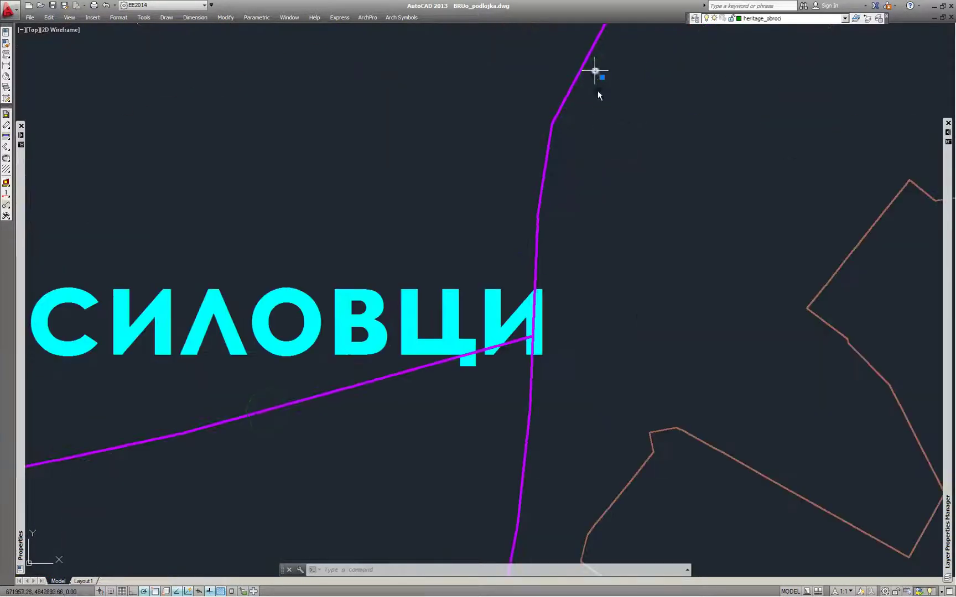
scroll(591, 152, "down", 12)
scroll(576, 250, "down", 5)
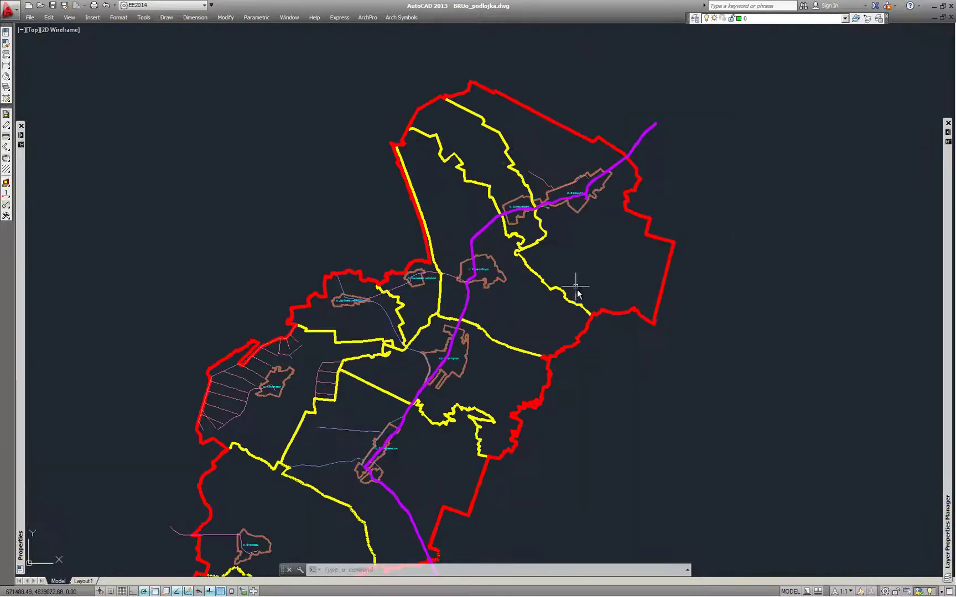
scroll(572, 275, "up", 3)
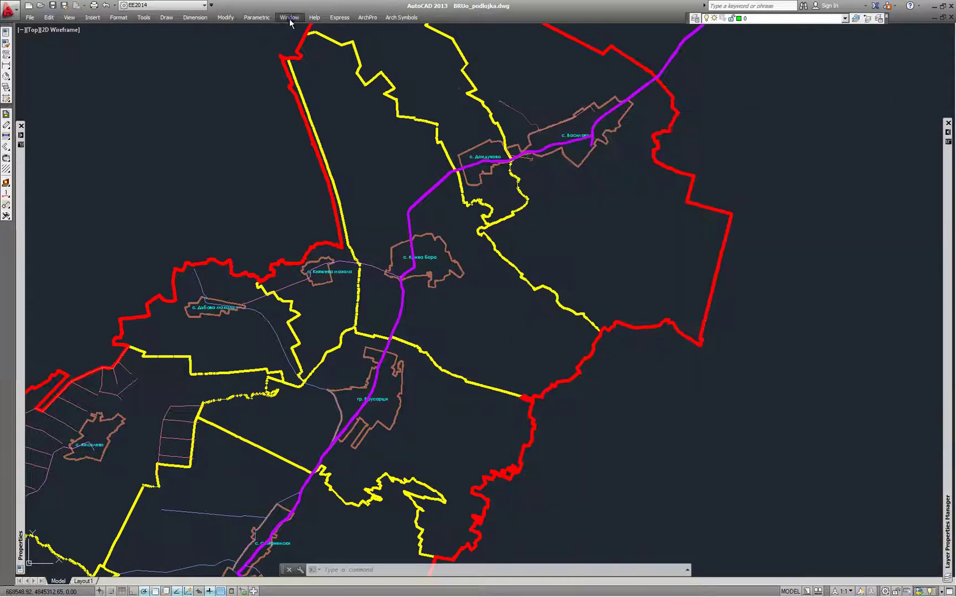
- Switch to the Heritage_ancient_necro.dxf drawing and search for its points with a selection window, zooming to extents and selecting everything
left_click(285, 18)
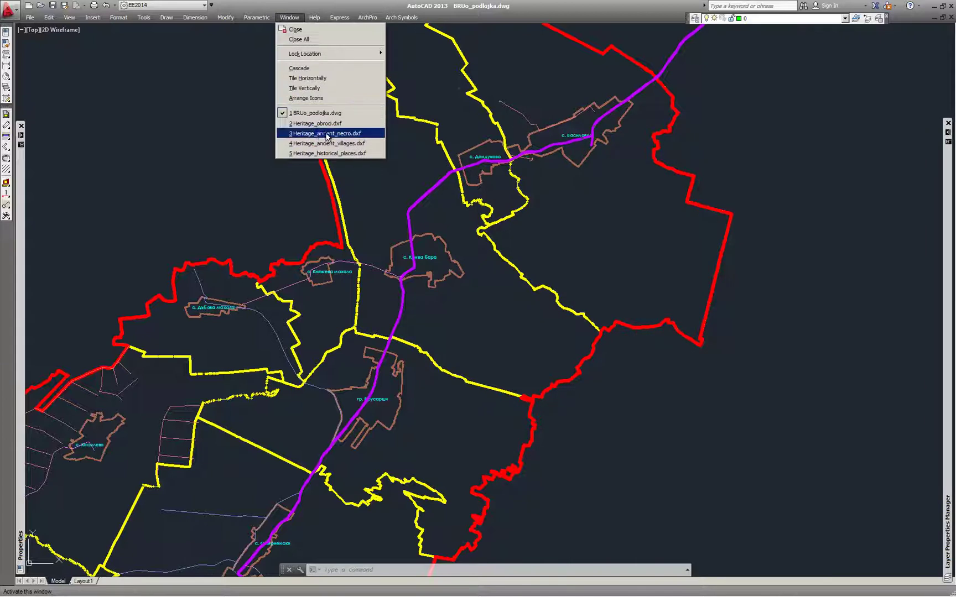
left_click(327, 134)
type("++")
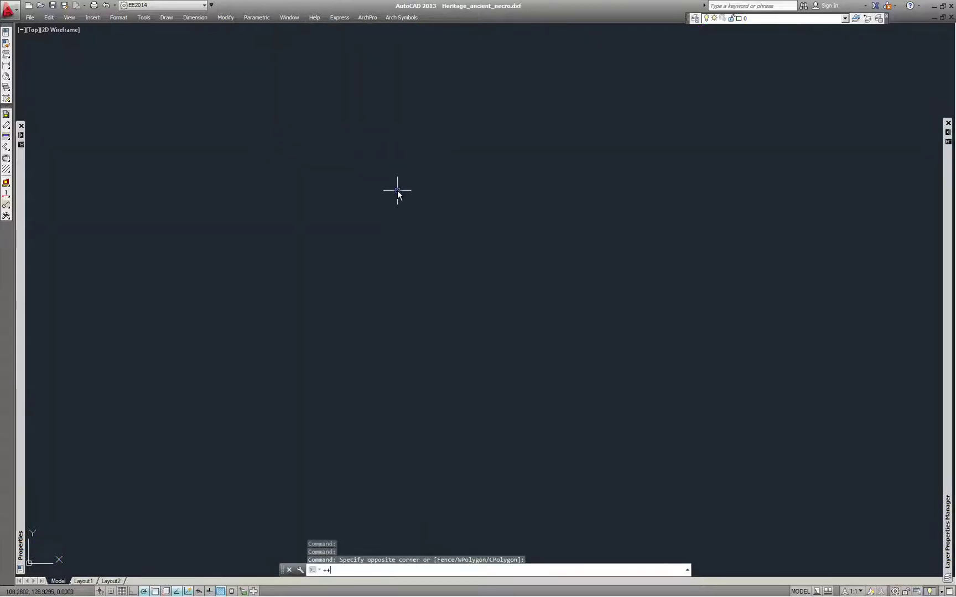
key("Return")
left_click(261, 136)
left_click(603, 417)
scroll(548, 370, "down", 5)
key("Escape")
type("++")
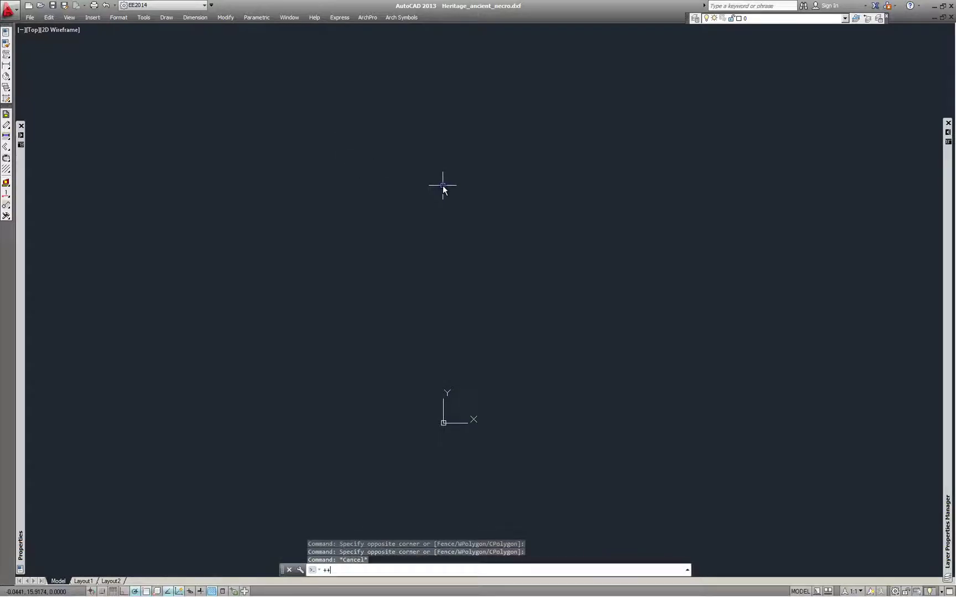
key("Return")
key("ctrl+a")
scroll(437, 213, "down", 3)
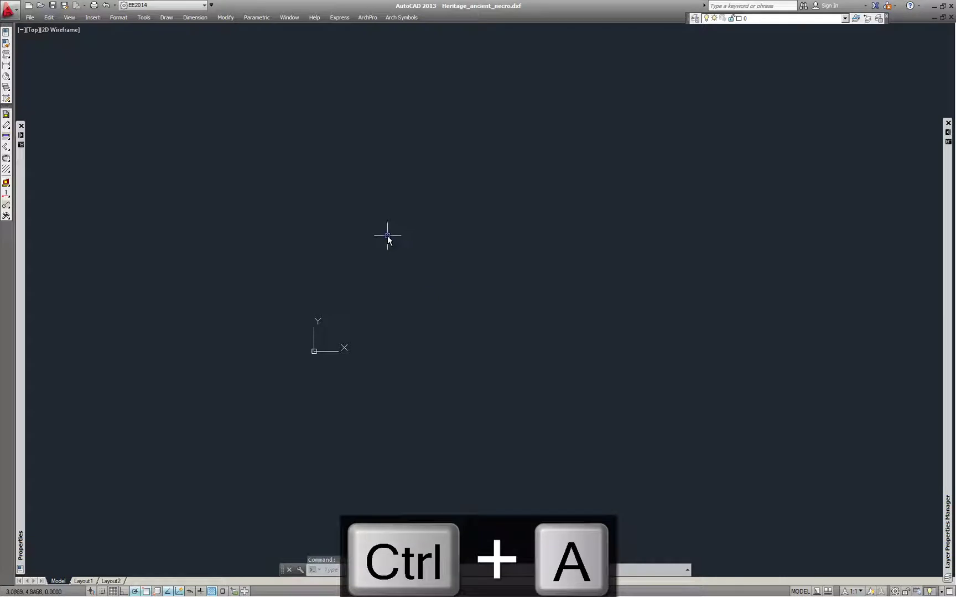
scroll(387, 236, "up", 3)
scroll(394, 295, "down", 3)
scroll(410, 325, "up", 3)
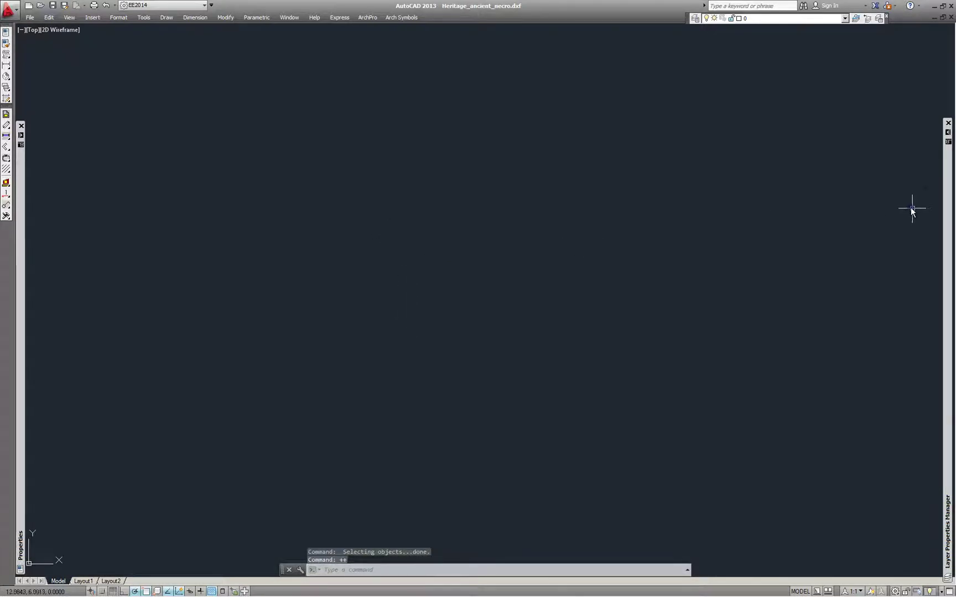
- Open the Point Style settings with DDPTYPE in Heritage_ancient_necro.dxf and apply the circled-dot style
mouse_move(945, 184)
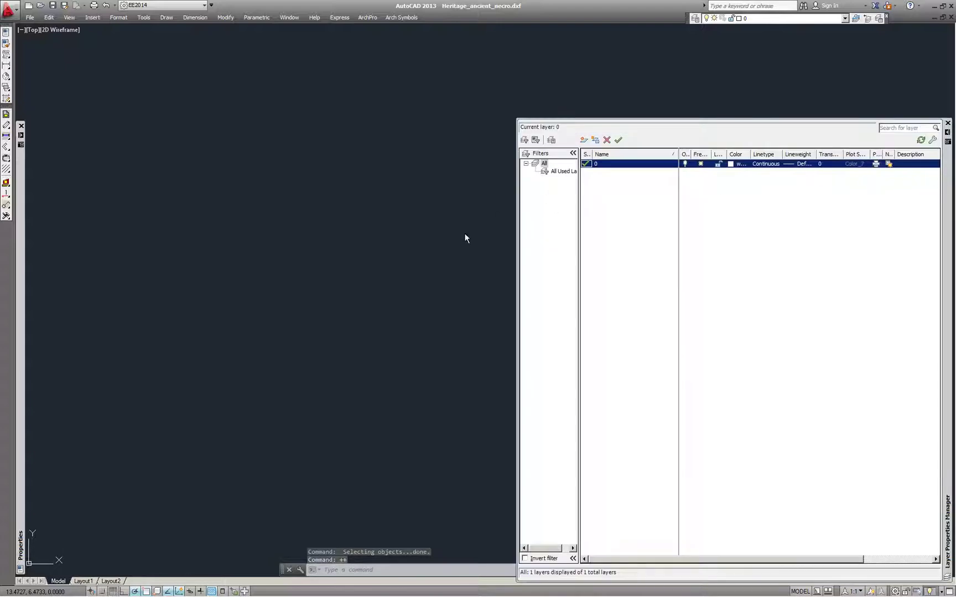
type("DDptype")
key("Return")
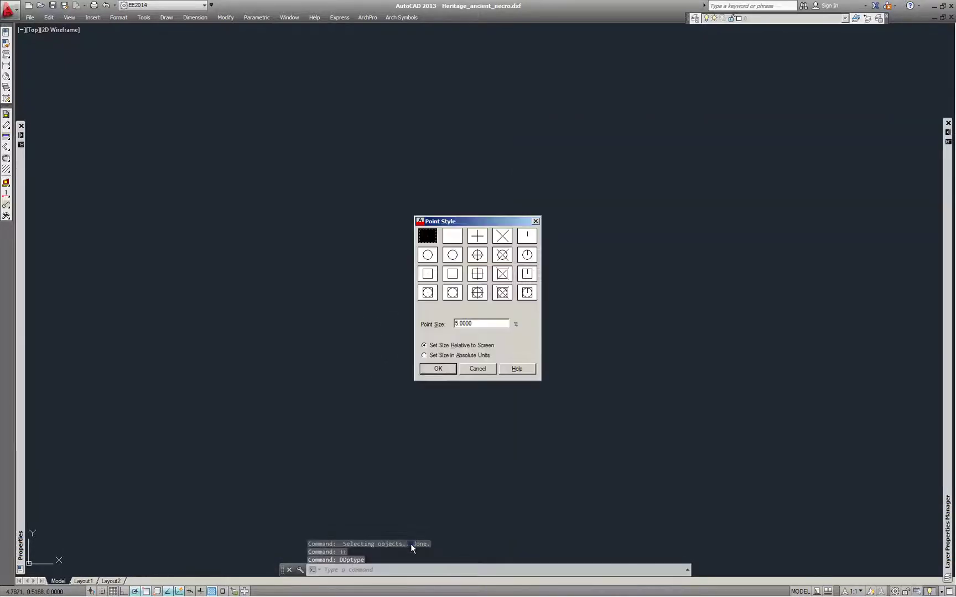
left_click(427, 255)
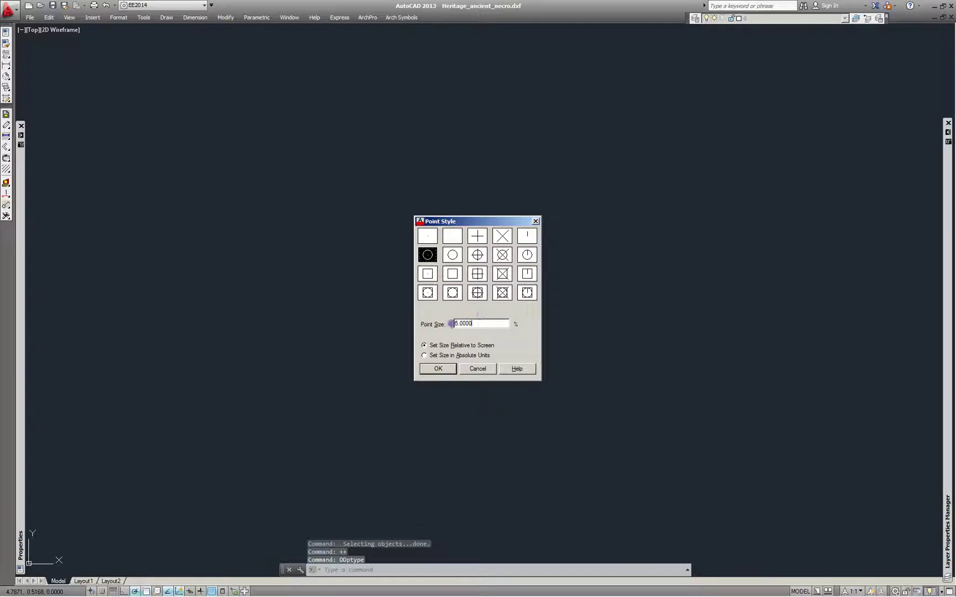
left_click(438, 372)
- Locate the ancient necropolis point by zooming to the drawing extents, select it with a window, and clear the selection
left_click_drag(511, 308, 466, 354)
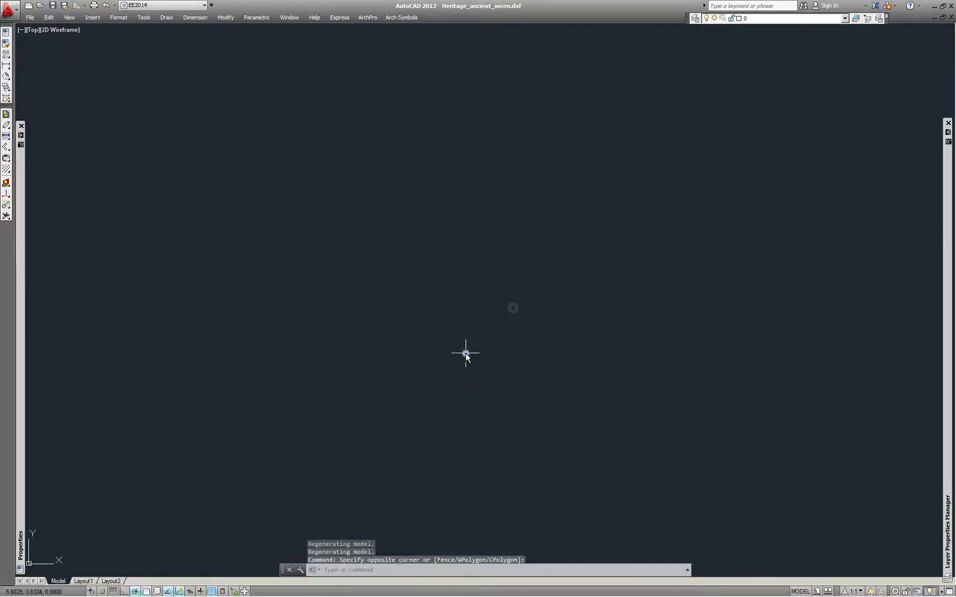
type("++")
key("Return")
scroll(455, 354, "down", 5)
scroll(455, 354, "down", 3)
left_click(396, 286)
key("Escape")
left_click_drag(517, 384, 363, 271)
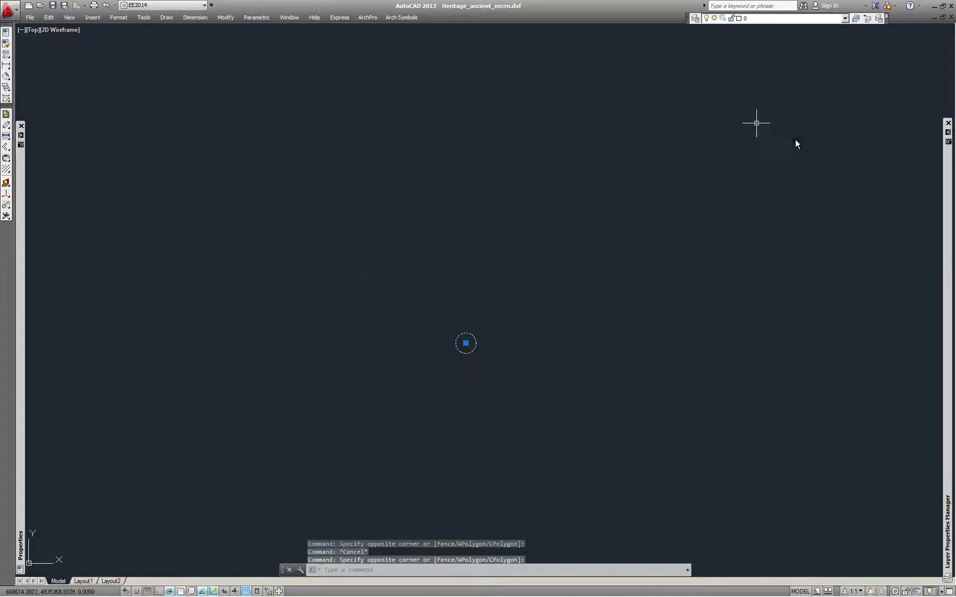
key("Escape")
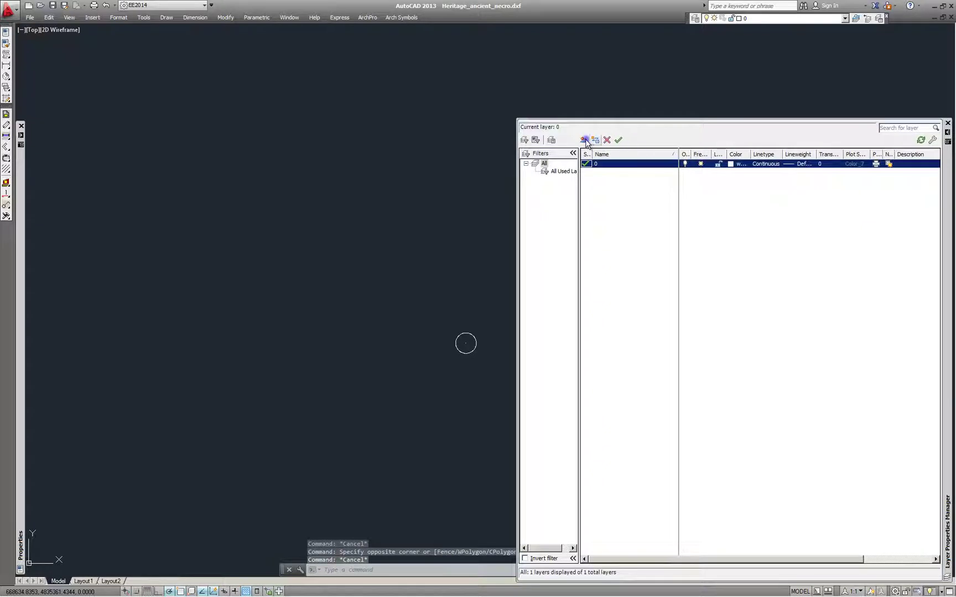
- Create a new layer named heritage_necro in Heritage_ancient_necro.dxf and give it the yellow index colour 50
left_click(585, 141)
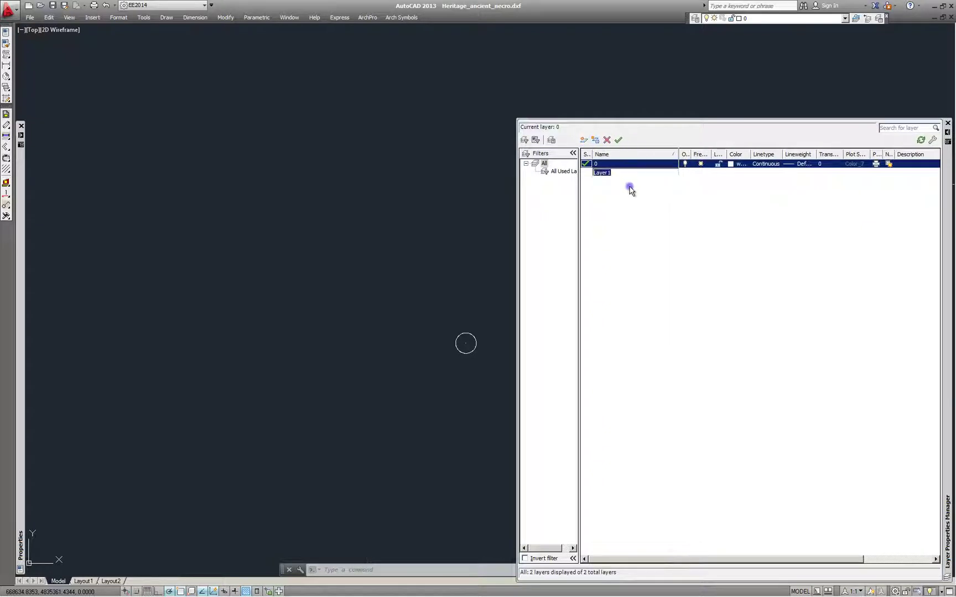
type("heritage_necro")
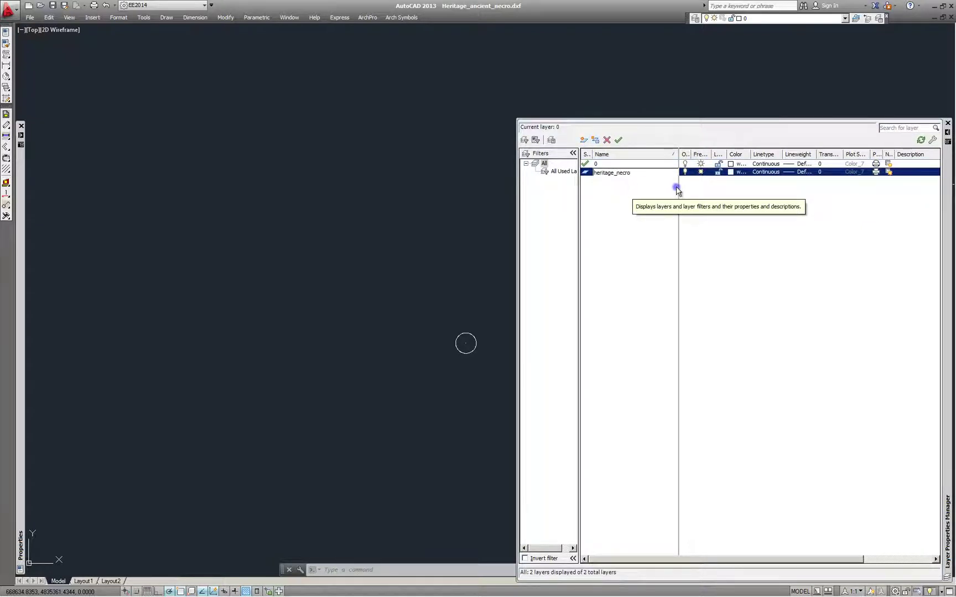
left_click(733, 172)
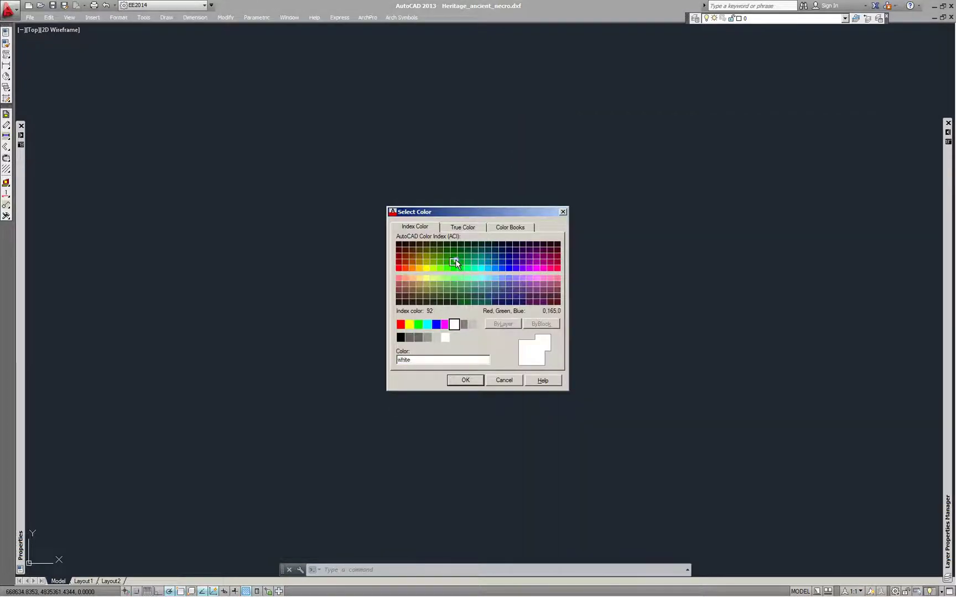
left_click(454, 261)
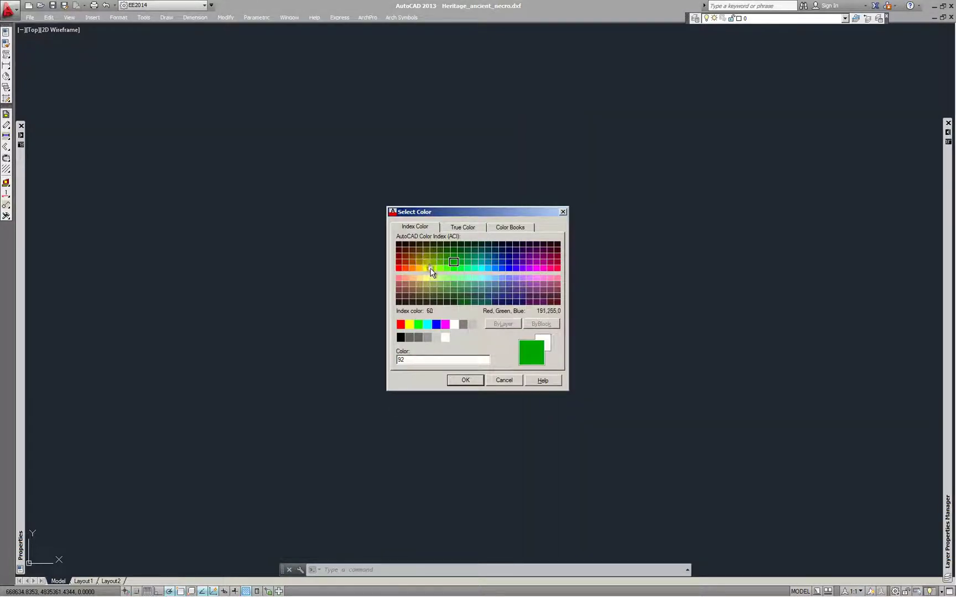
left_click(433, 268)
left_click(426, 269)
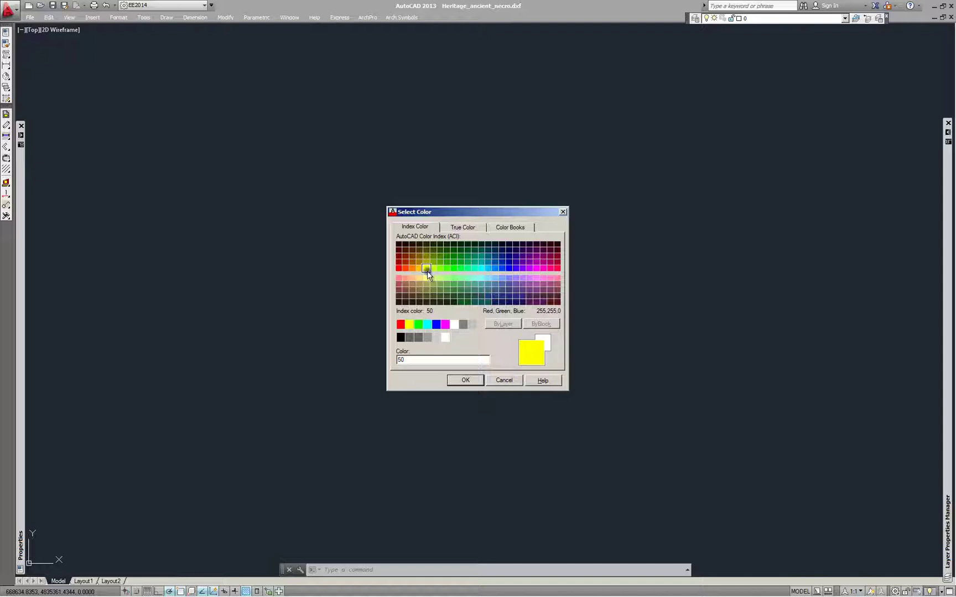
left_click(469, 379)
key("Escape")
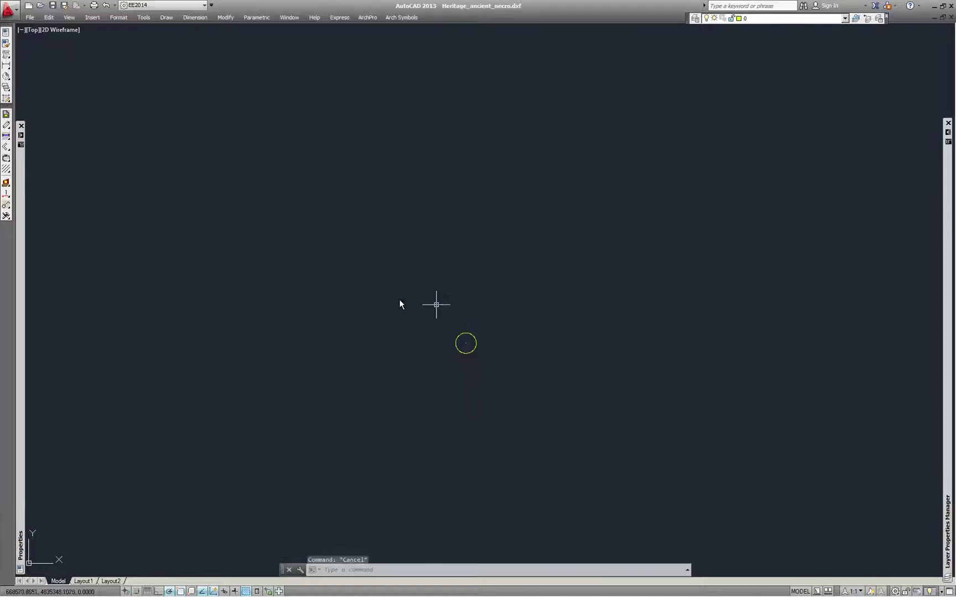
- Select the necropolis point, assign it to the heritage_necro layer, and clear the selection
left_click(373, 282)
left_click(644, 466)
left_click(758, 18)
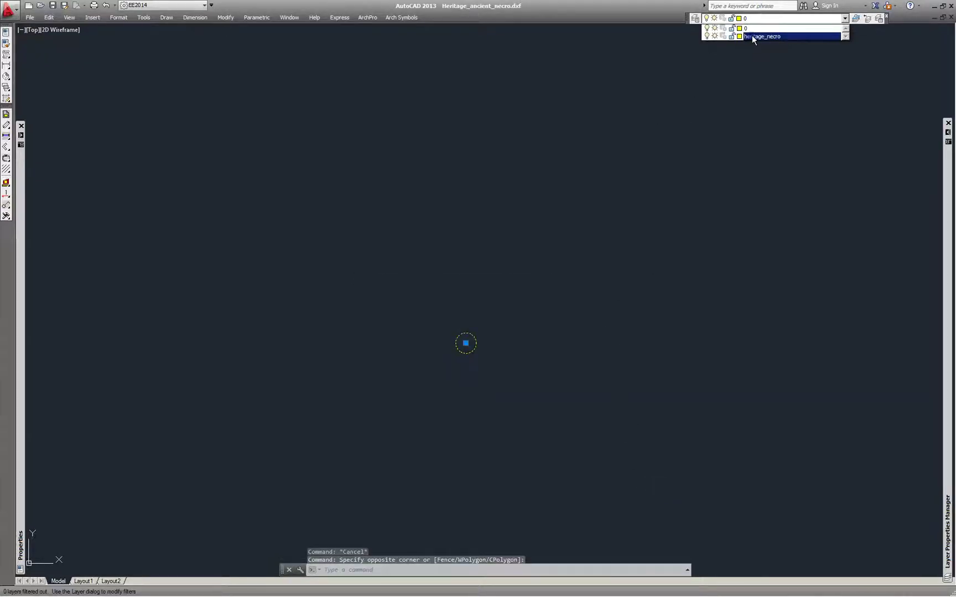
left_click(750, 34)
key("Escape")
- Copy the heritage_necro point and paste it to original coordinates in BRUo_podlojka.dwg
left_click(664, 291)
left_click(348, 218)
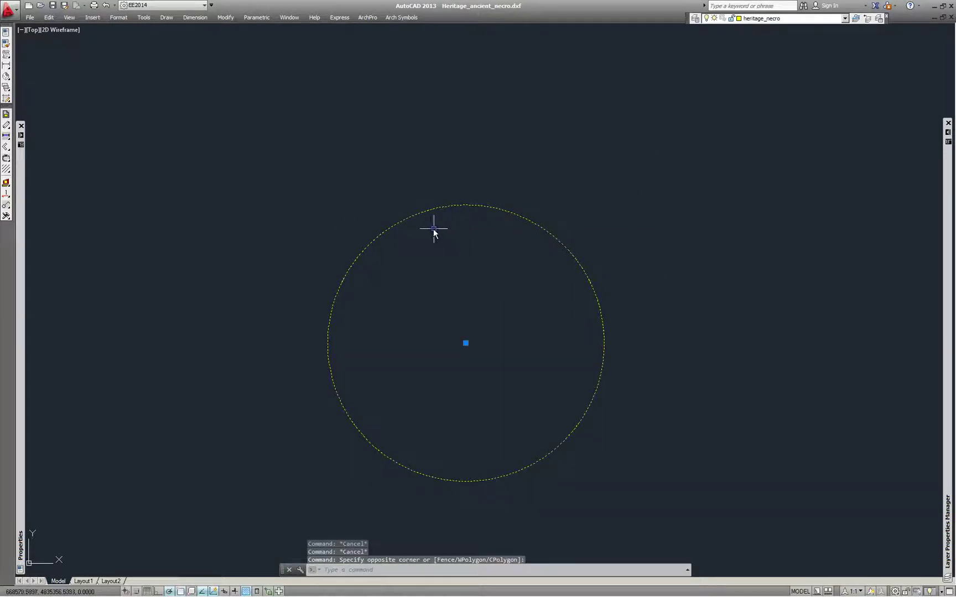
key("ctrl+c")
left_click(30, 17)
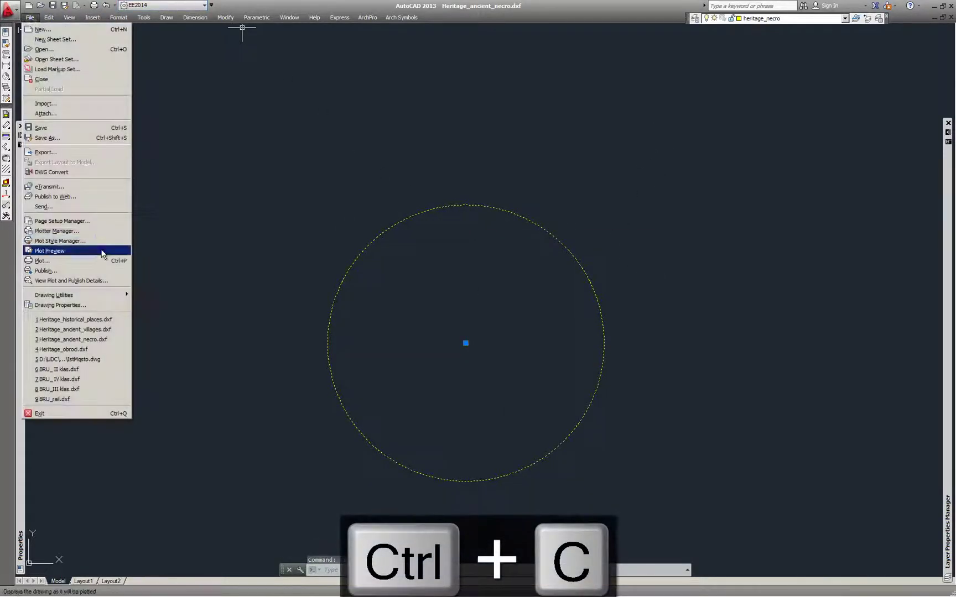
mouse_move(289, 17)
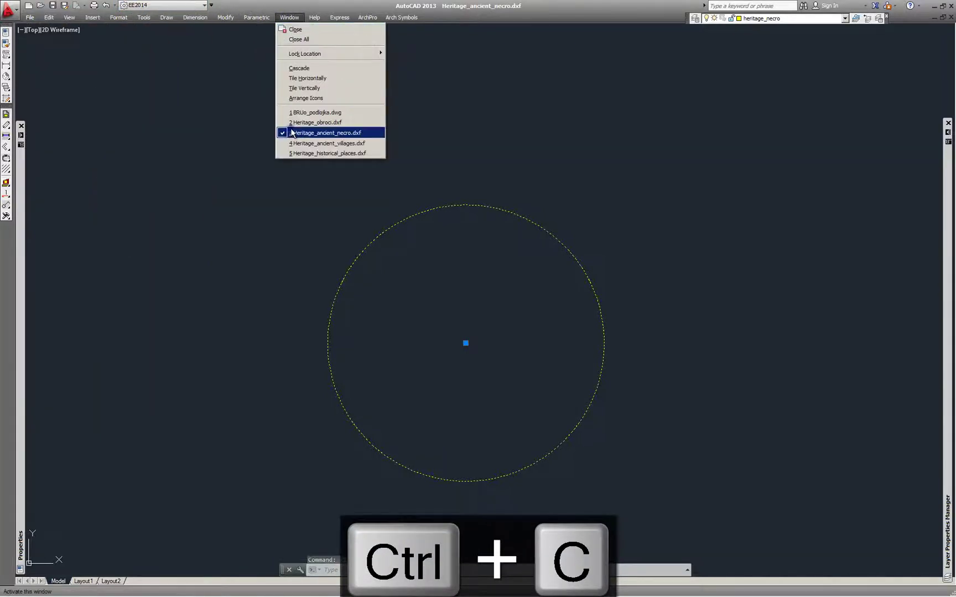
left_click(318, 114)
left_click(49, 17)
left_click(81, 123)
- Check the position of the pasted necropolis point southeast of гр. Брусарци in the base drawing
left_click(450, 410)
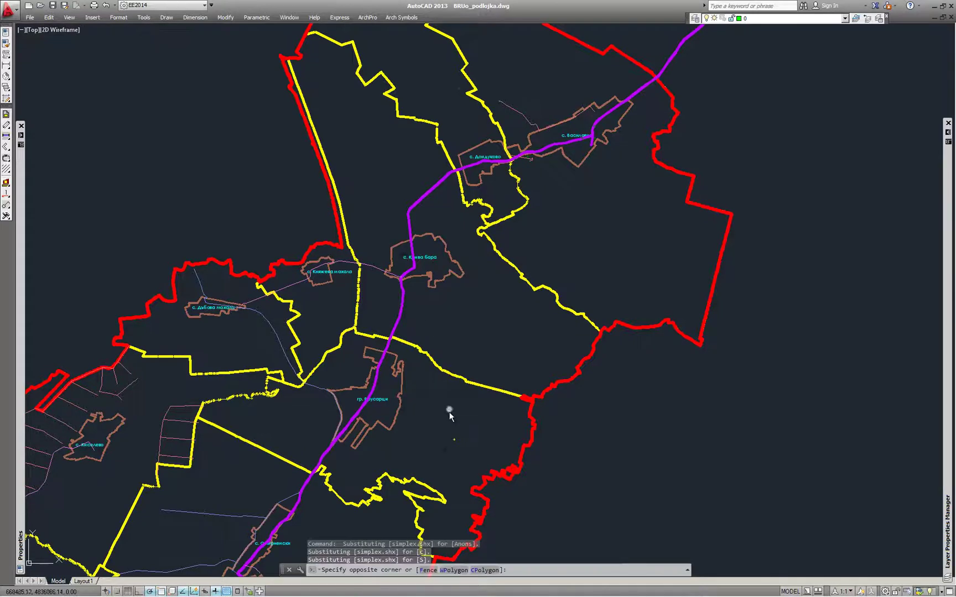
scroll(447, 451, "up", 5)
scroll(447, 452, "up", 2)
left_click(459, 434)
scroll(513, 391, "down", 6)
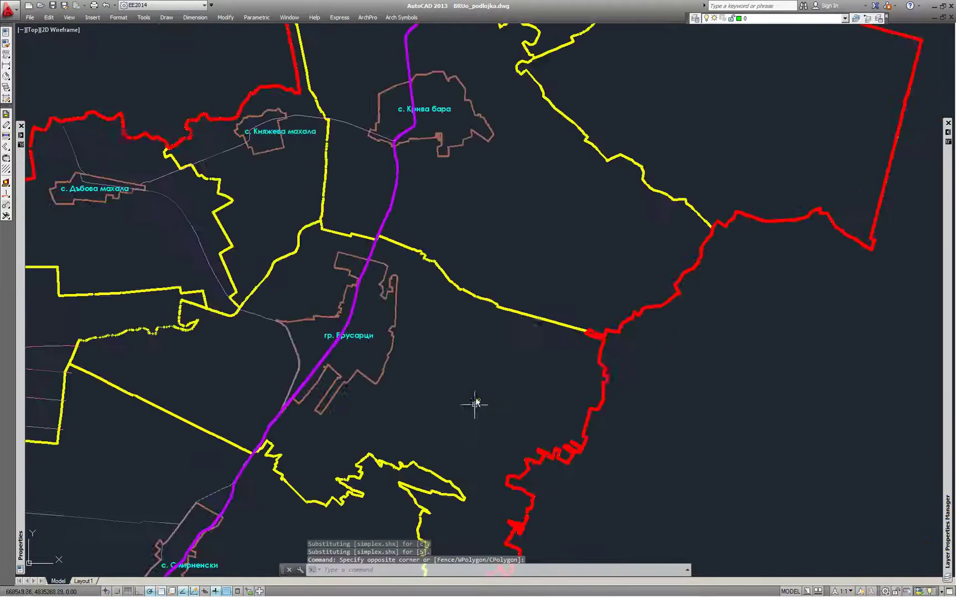
- Switch to the Heritage_ancient_villages.dxf drawing and locate its points with selection windows
left_click(289, 17)
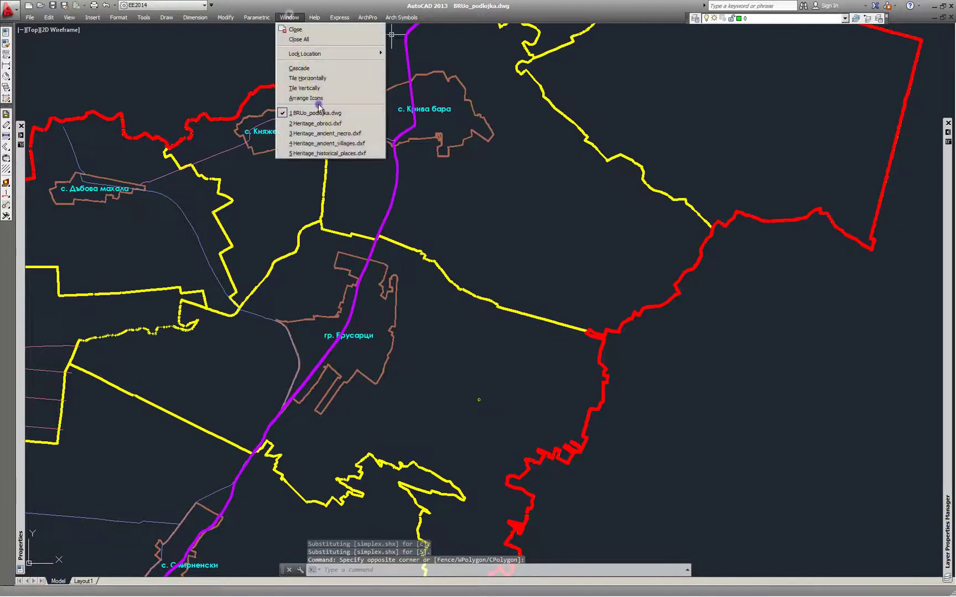
left_click(354, 144)
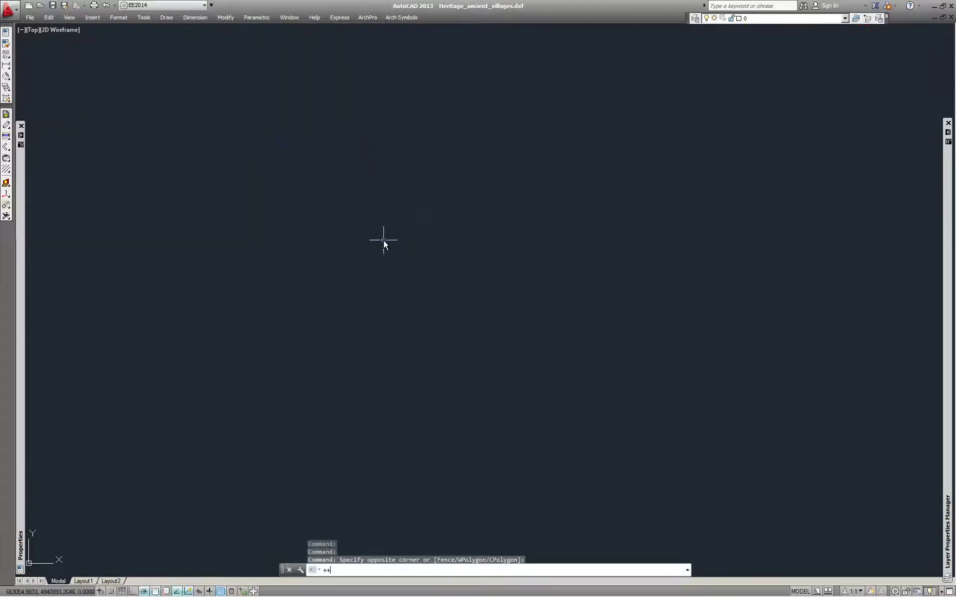
left_click(278, 164)
left_click(497, 358)
left_click(540, 391)
left_click(535, 401)
left_click(591, 434)
left_click(251, 82)
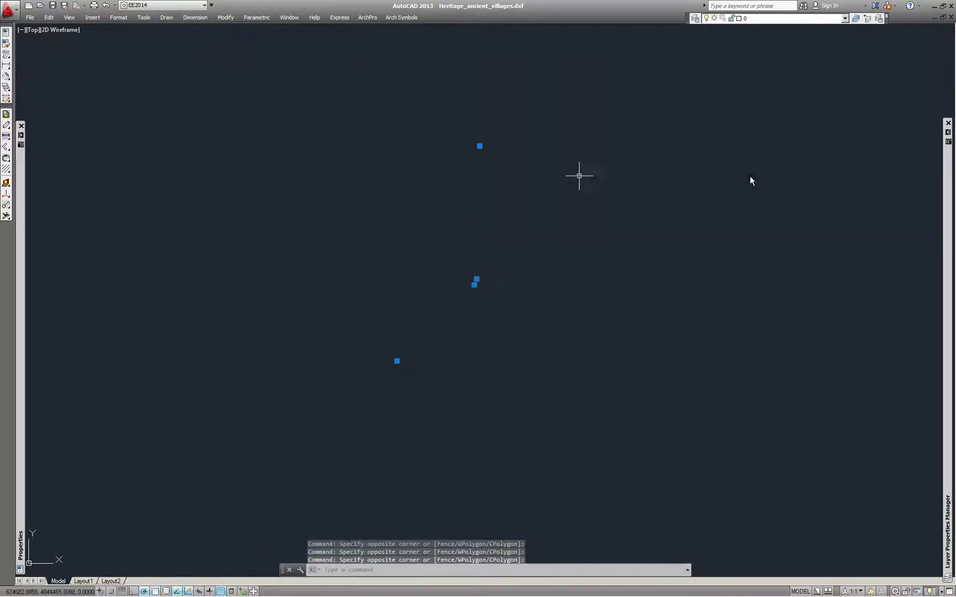
- Set the drawing's point style to a circle around a centre dot, keeping the size relative to the screen
type("ddptype")
key("Return")
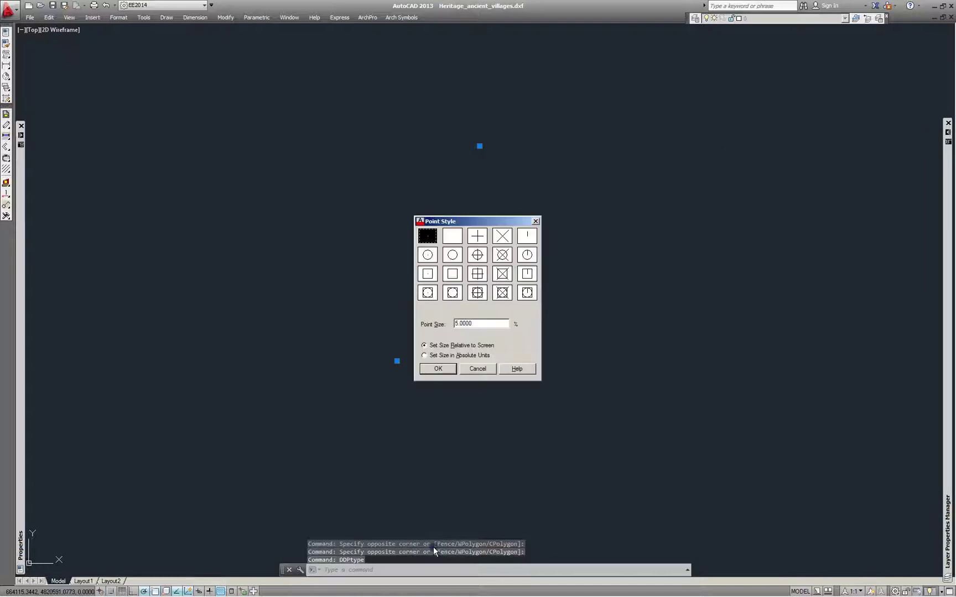
left_click(429, 257)
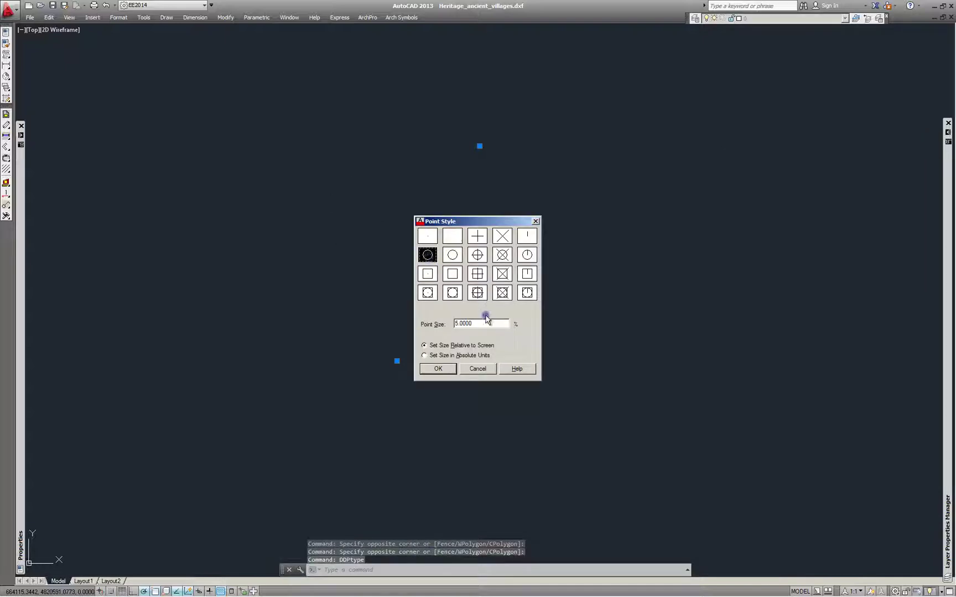
left_click(438, 370)
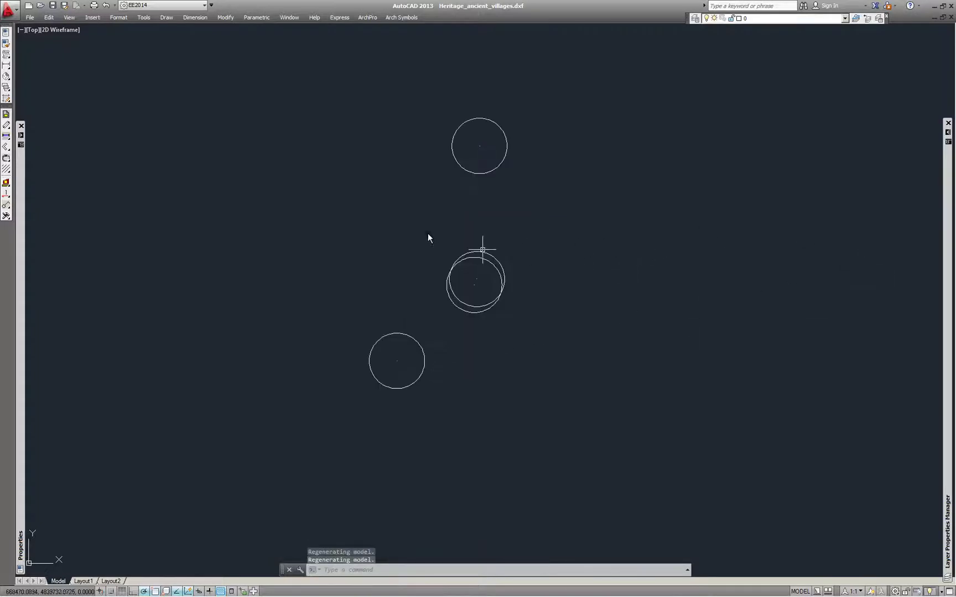
- Create a new layer named heritage_ancient_villages for the village points
left_click(313, 123)
left_click(604, 396)
left_click(604, 341)
left_click(442, 255)
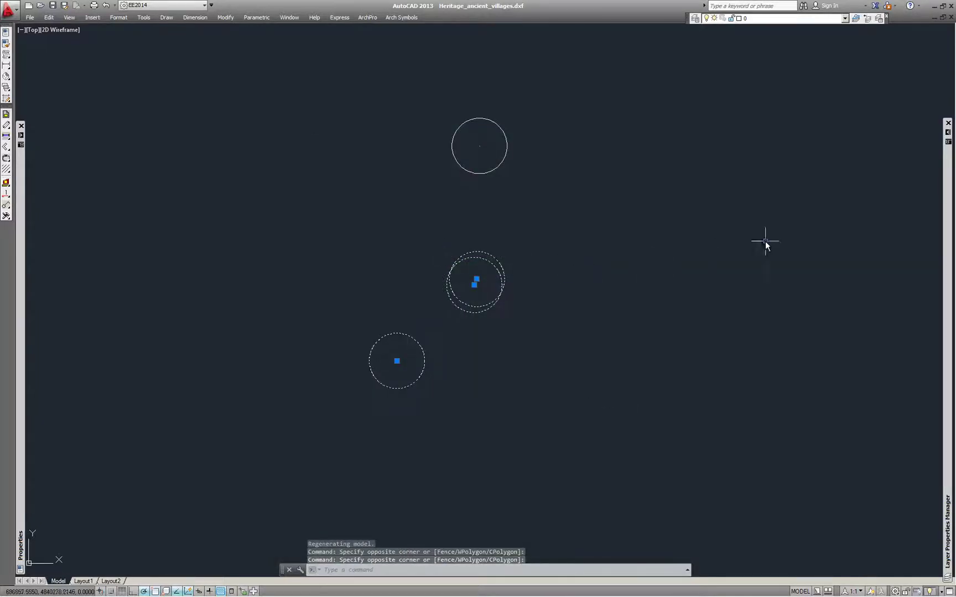
mouse_move(944, 217)
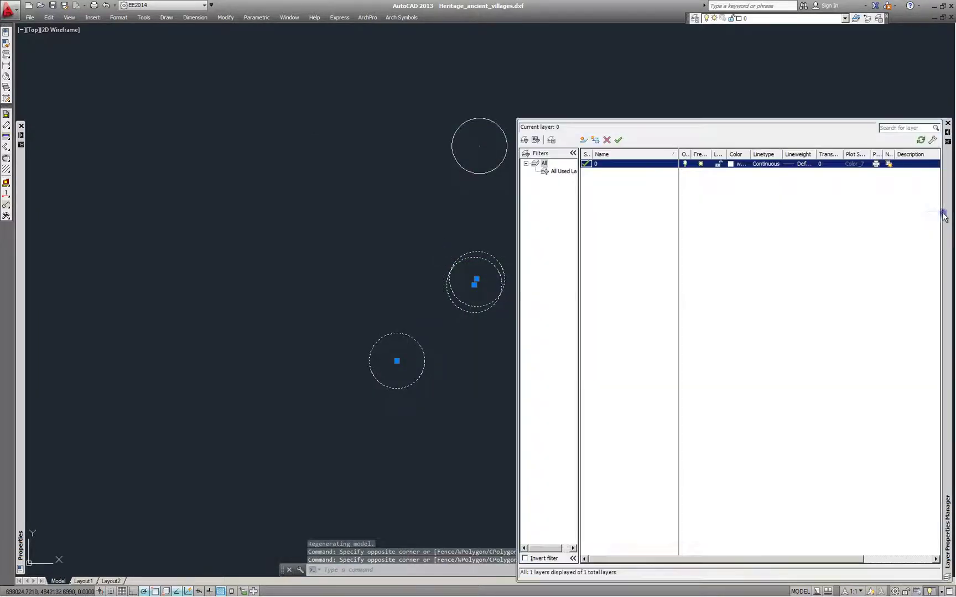
left_click(584, 141)
type("heritage_ancient_villages")
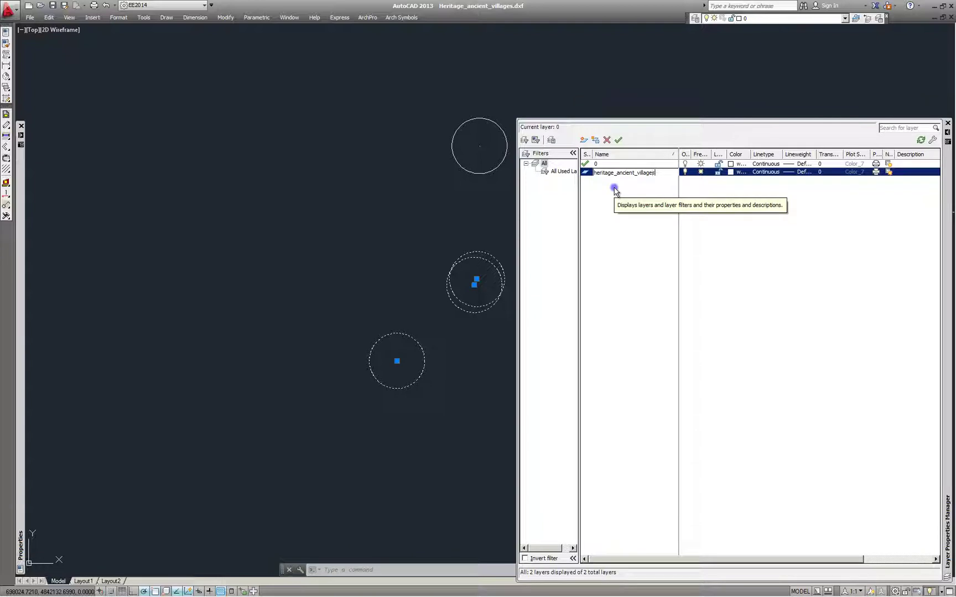
key("Return")
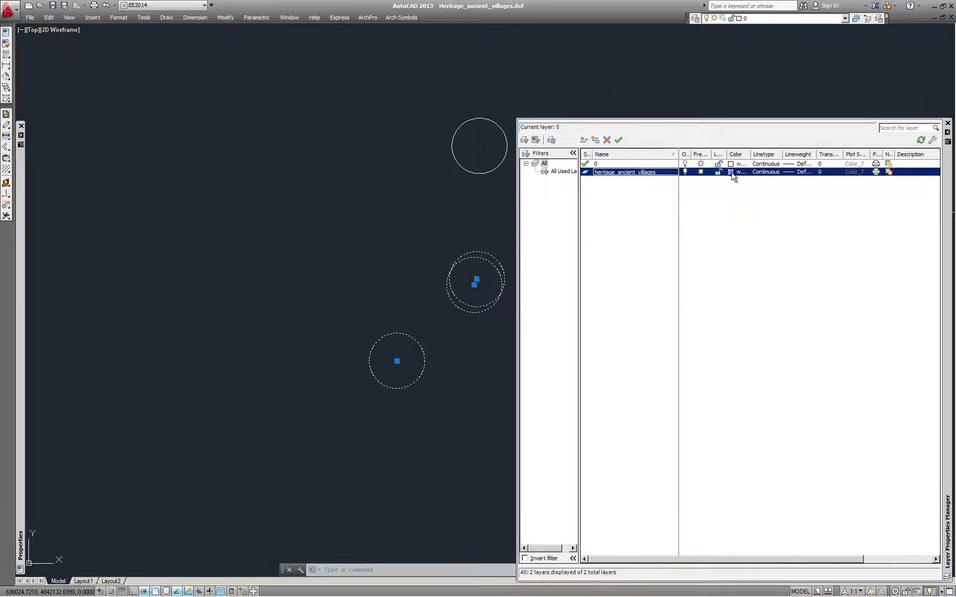
- Set the colour of the heritage_ancient_villages layer to index colour 201
key("Escape")
left_click(533, 426)
left_click(330, 130)
mouse_move(943, 211)
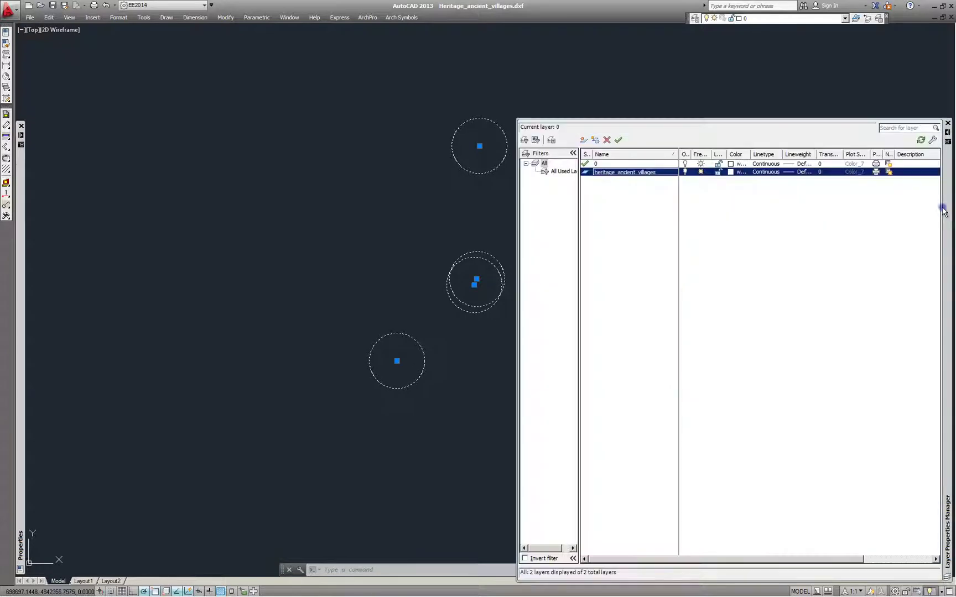
left_click(730, 172)
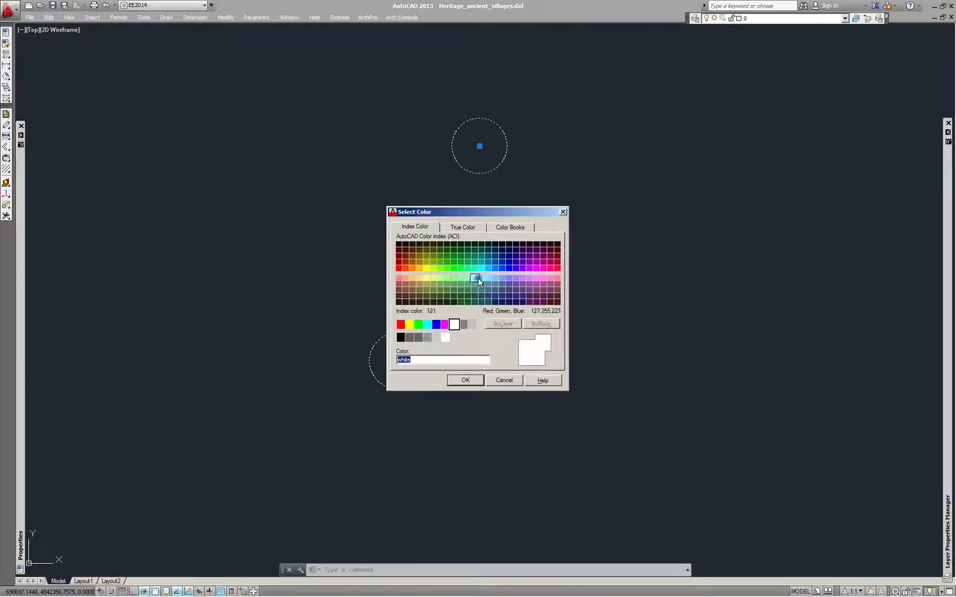
left_click(529, 278)
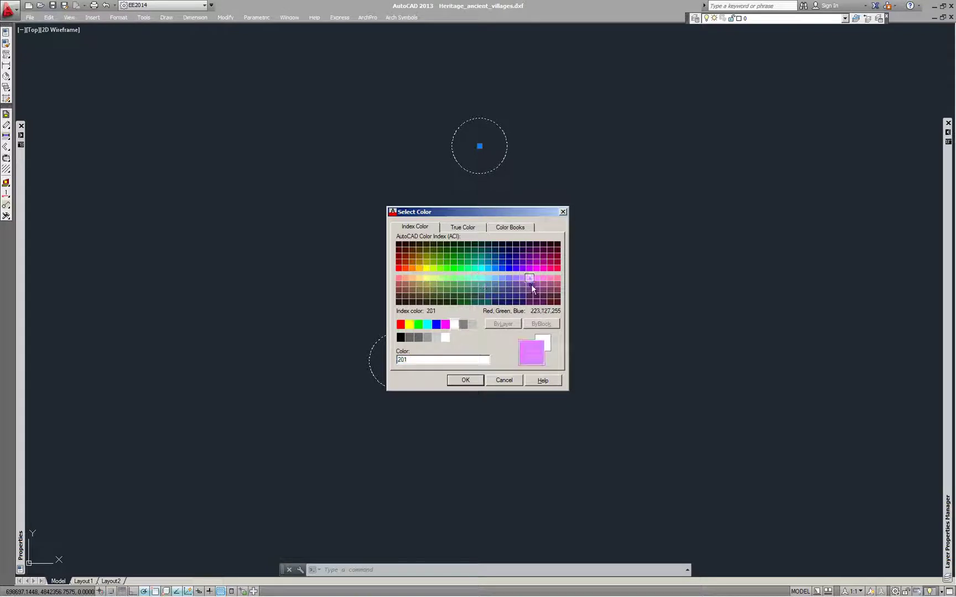
left_click(475, 382)
- Select all four village points and assign them to the heritage_ancient_villages layer
key("Escape")
left_click(548, 401)
left_click(310, 143)
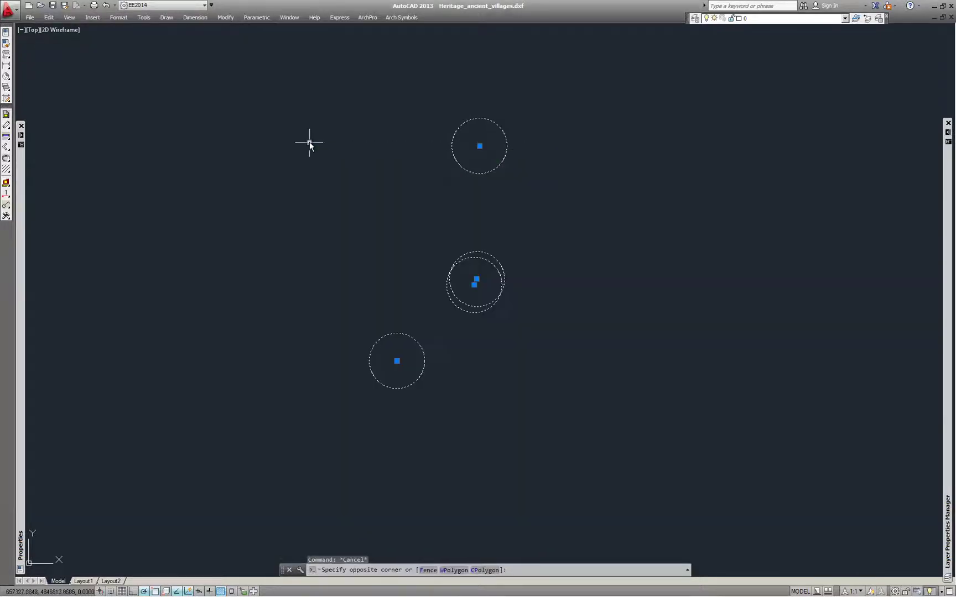
left_click(768, 21)
left_click(751, 38)
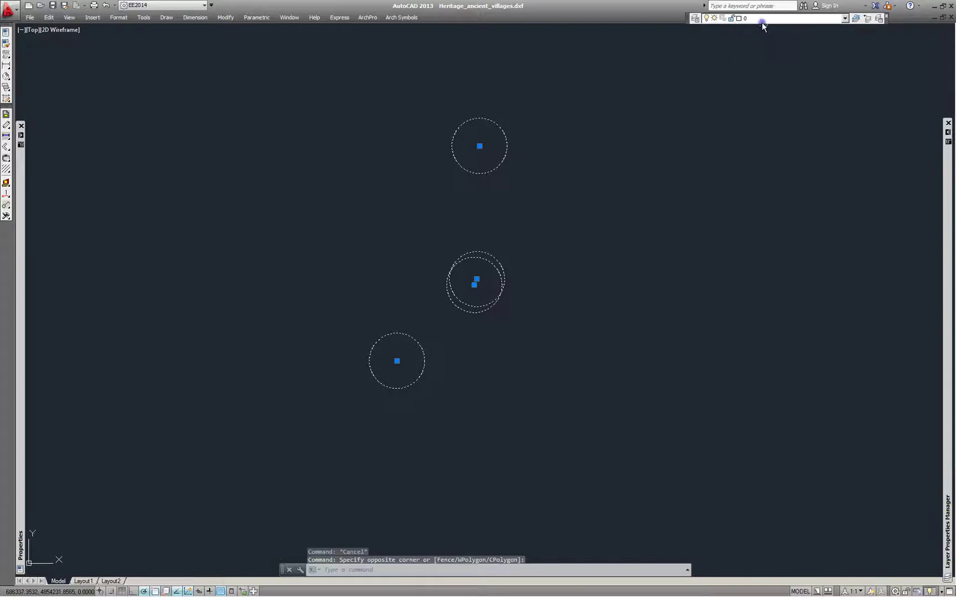
left_click(762, 21)
left_click(758, 35)
key("Escape")
key("Escape")
left_click(717, 455)
left_click(256, 156)
left_click(782, 21)
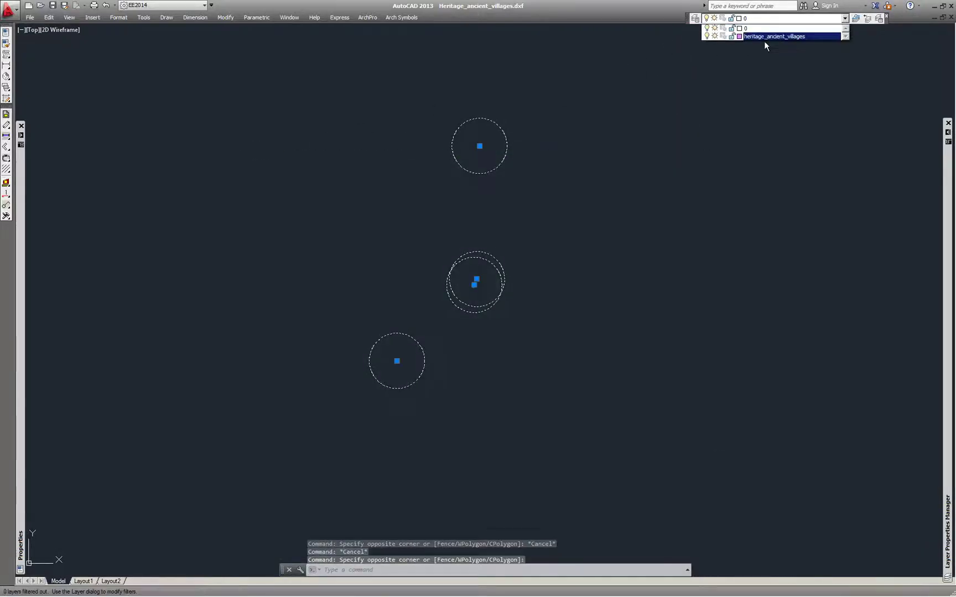
left_click(763, 39)
- Copy the four ancient village points and paste them to original coordinates in BRUo_podlojka.dwg
key("Escape")
left_click(651, 440)
left_click(245, 110)
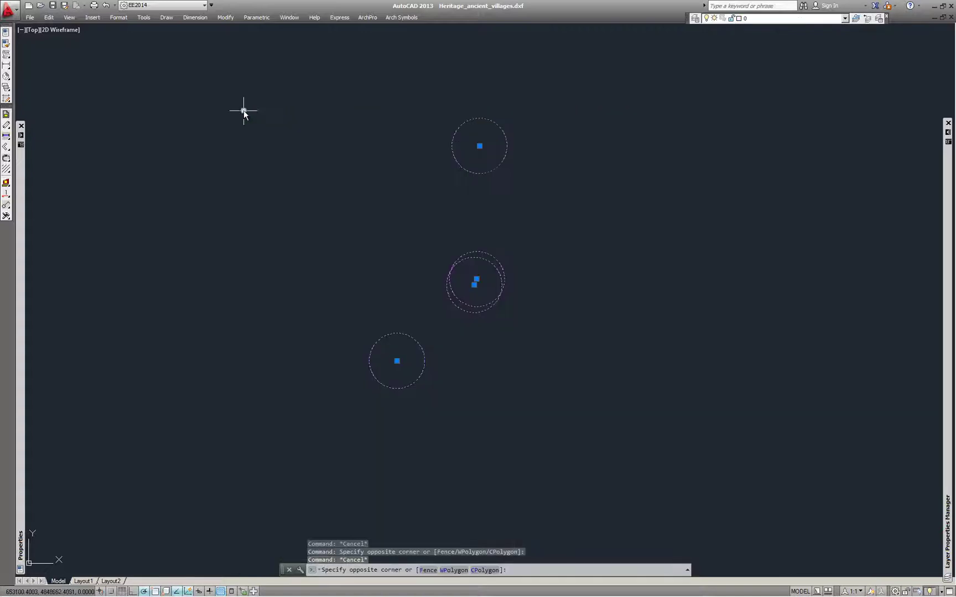
key("ctrl+c")
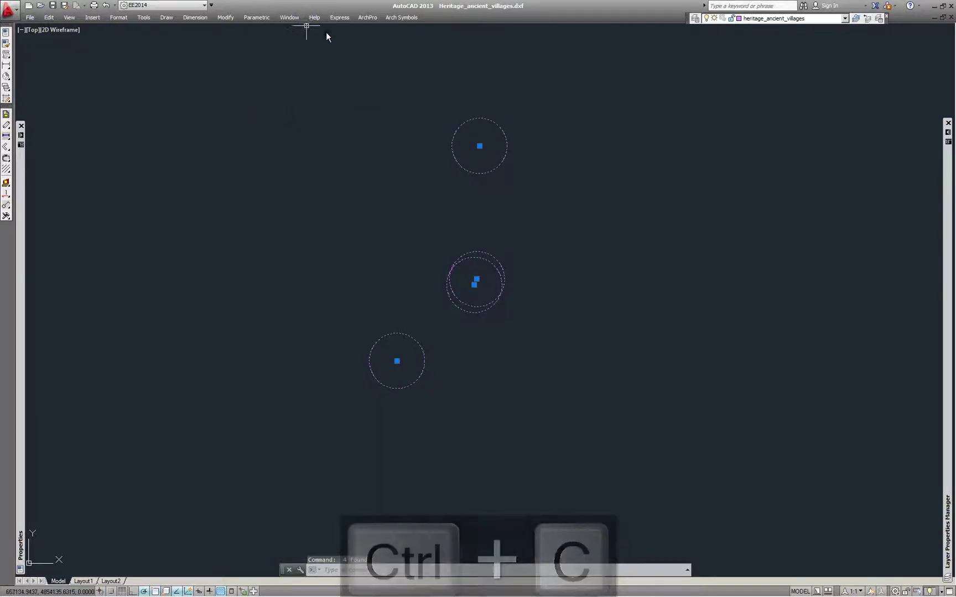
key("alt+Tab")
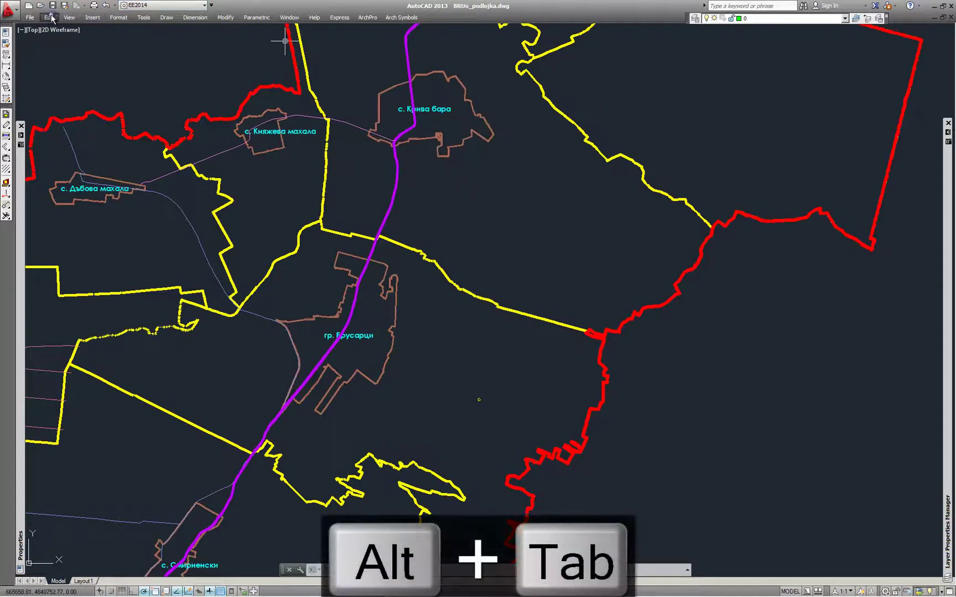
left_click(52, 19)
left_click(82, 123)
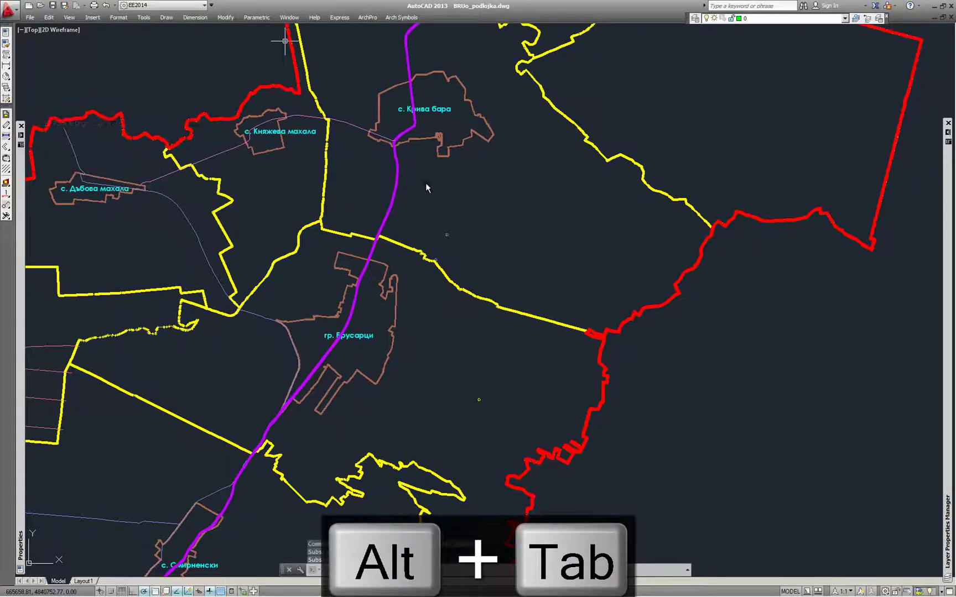
- Check the positions of the pasted ancient village points northeast of гр. Брусарци and across the base drawing
scroll(459, 232, "up", 5)
left_click(434, 261)
left_click(333, 203)
scroll(419, 219, "down", 2)
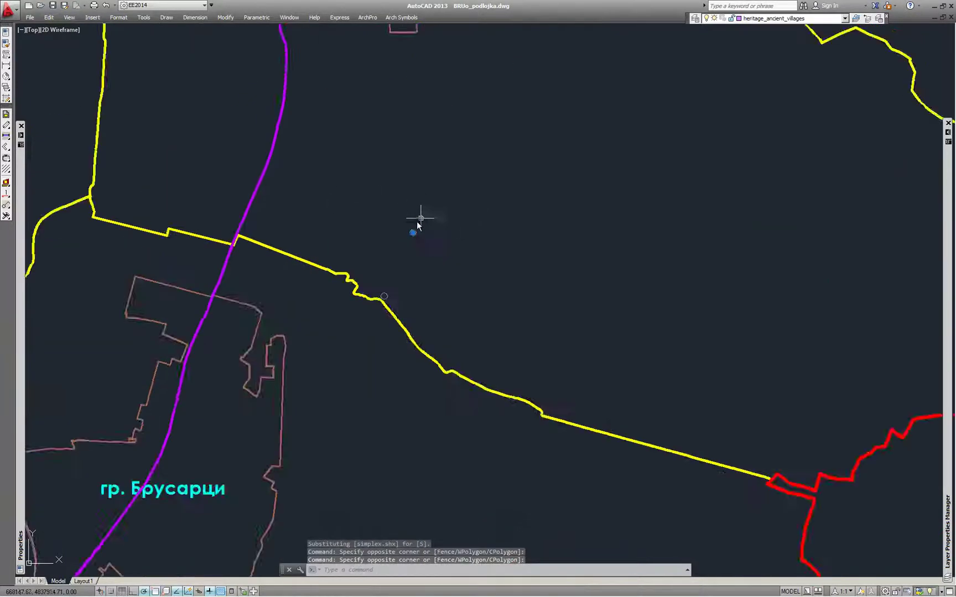
scroll(420, 223, "up", 6)
scroll(436, 247, "down", 10)
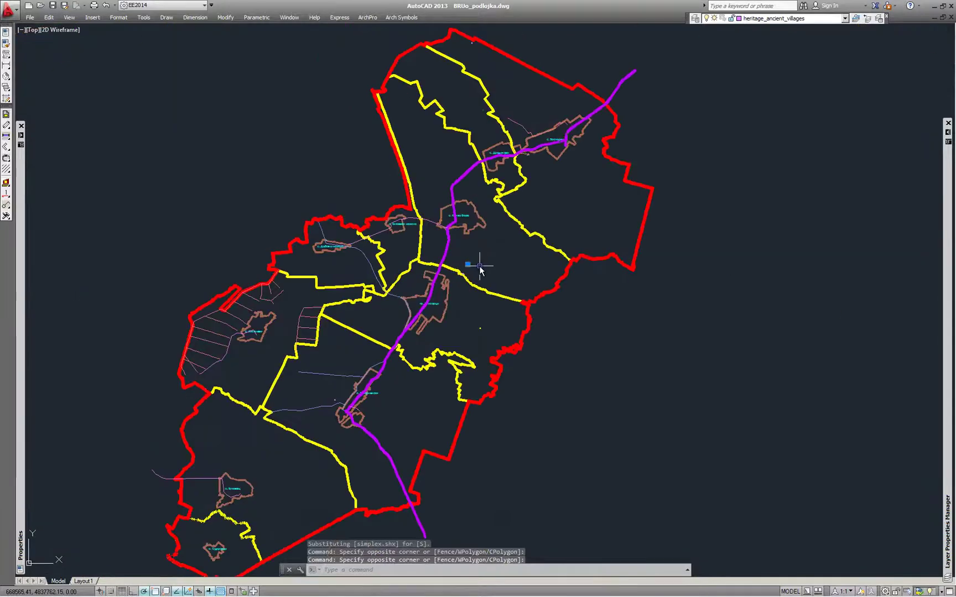
key("Escape")
scroll(449, 182, "up", 4)
scroll(498, 197, "down", 3)
scroll(501, 181, "up", 3)
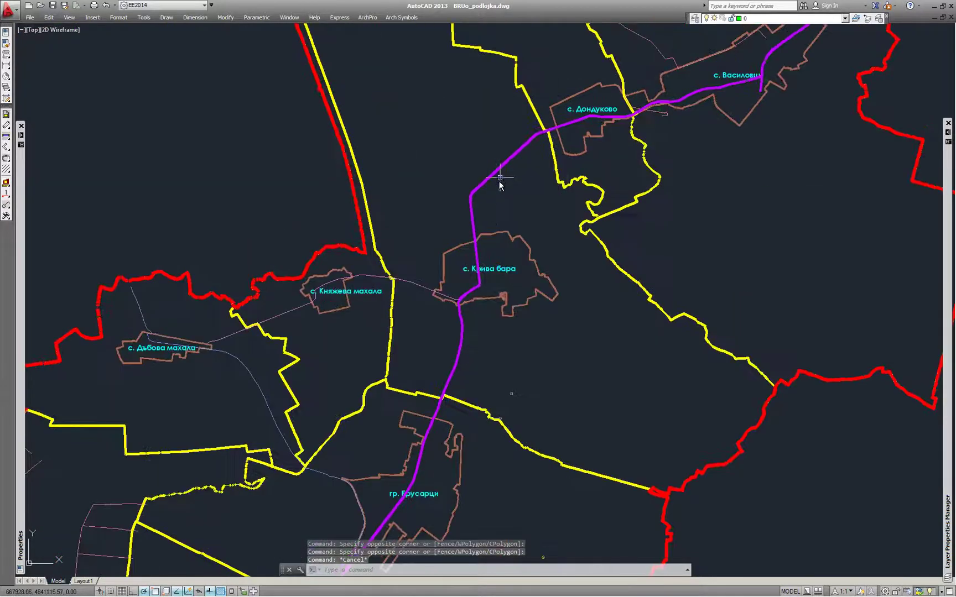
- Turn off the layers of the thick purple road and the thin line linking с. Княжева махала and с. Крива бара
type("e")
key("space")
left_click(483, 183)
key("space")
scroll(421, 301, "up", 4)
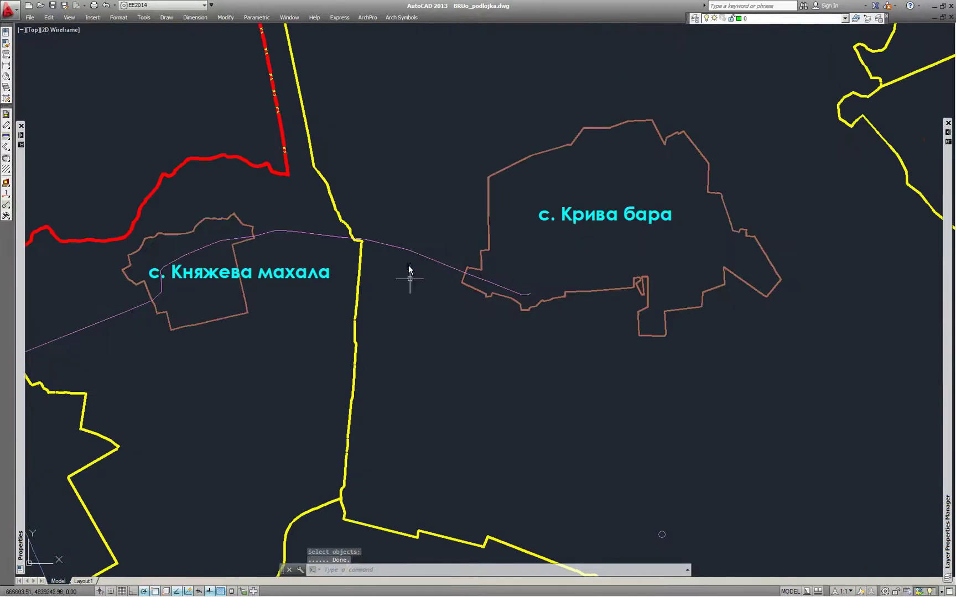
scroll(492, 263, "down", 4)
scroll(422, 260, "down", 2)
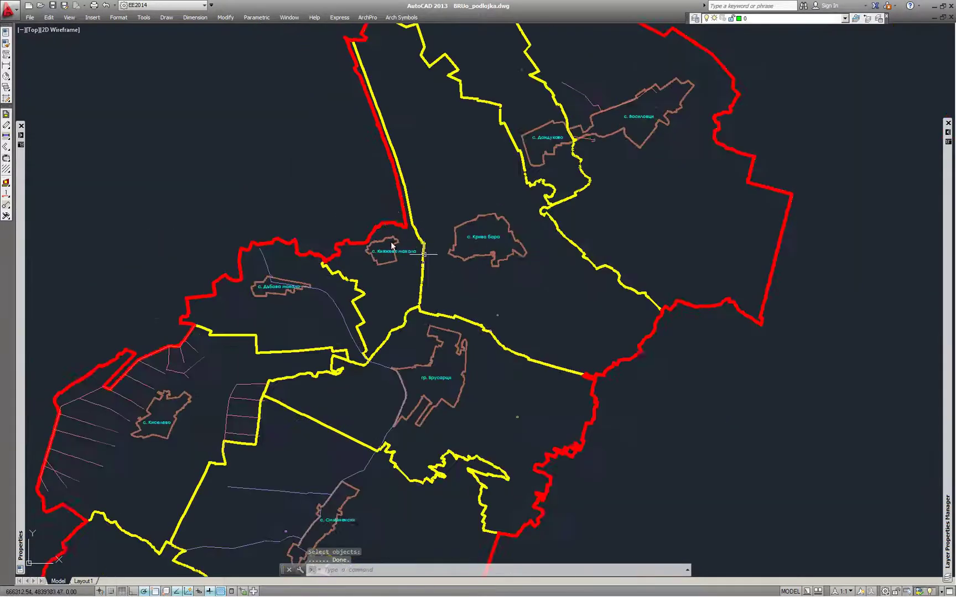
- Isolate the heritage layers in the base drawing by picking the pasted points from the northern boundary down to the southwest
scroll(606, 266, "down", 2)
scroll(548, 119, "up", 4)
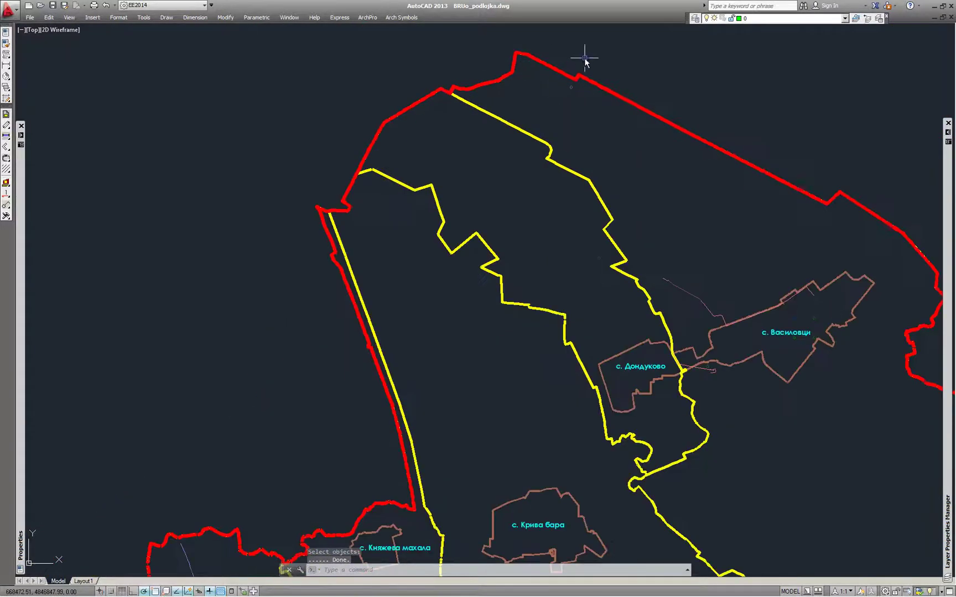
scroll(548, 120, "down", 2)
scroll(547, 115, "up", 4)
key("space")
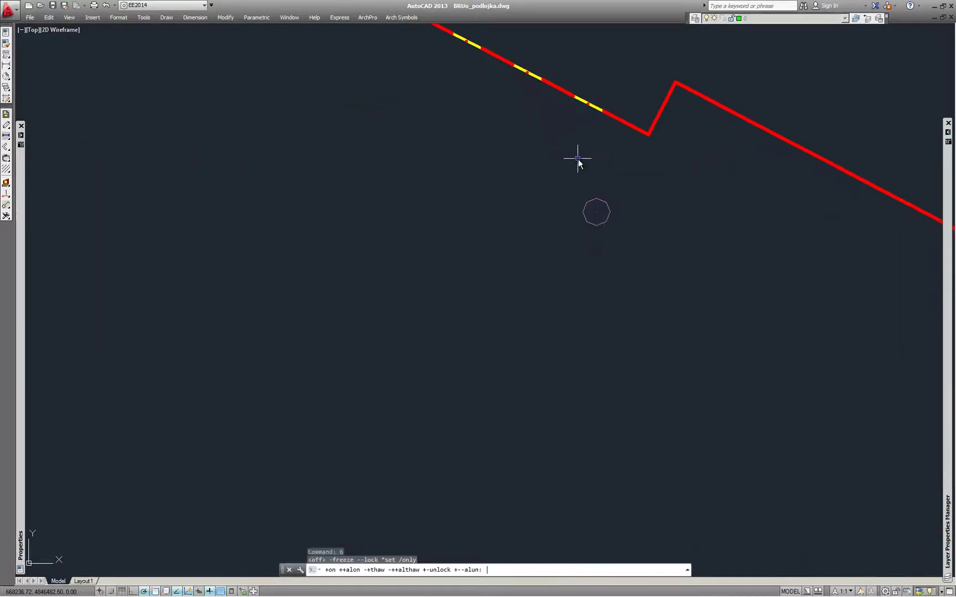
key("space")
left_click(634, 266)
left_click(531, 162)
scroll(497, 92, "down", 5)
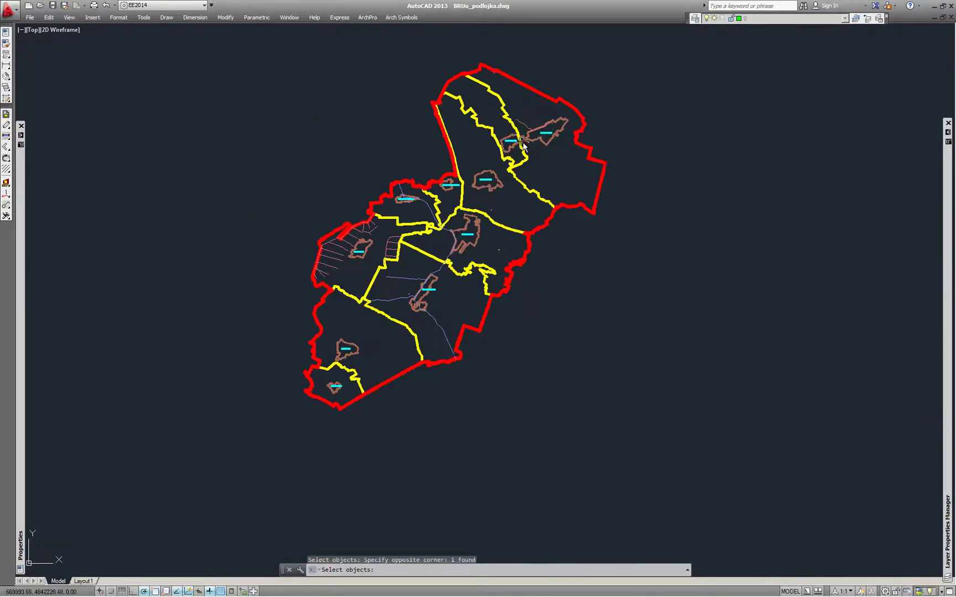
scroll(489, 255, "up", 5)
left_click(415, 423)
scroll(388, 407, "up", 4)
scroll(346, 388, "down", 4)
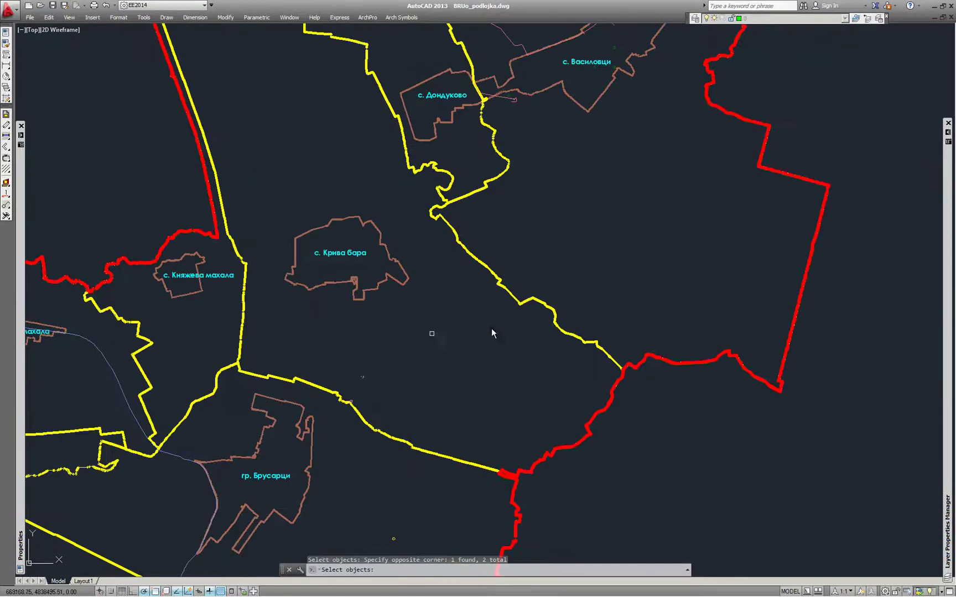
scroll(438, 335, "up", 7)
left_click(526, 187)
scroll(548, 197, "down", 6)
scroll(368, 466, "up", 6)
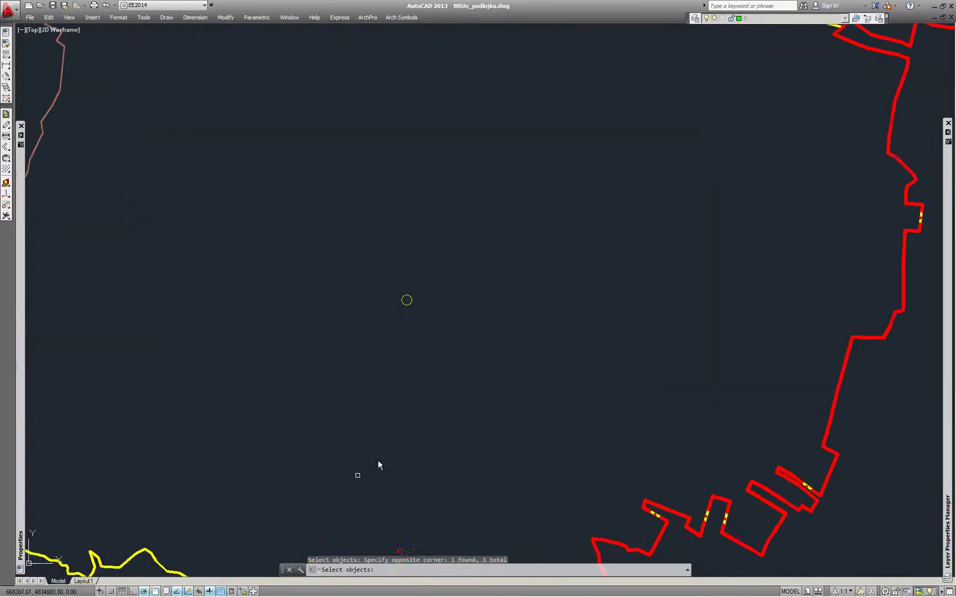
scroll(331, 298, "down", 3)
left_click(330, 295)
left_click(317, 249)
scroll(349, 132, "up", 4)
scroll(338, 343, "down", 6)
scroll(492, 117, "up", 6)
key("Return")
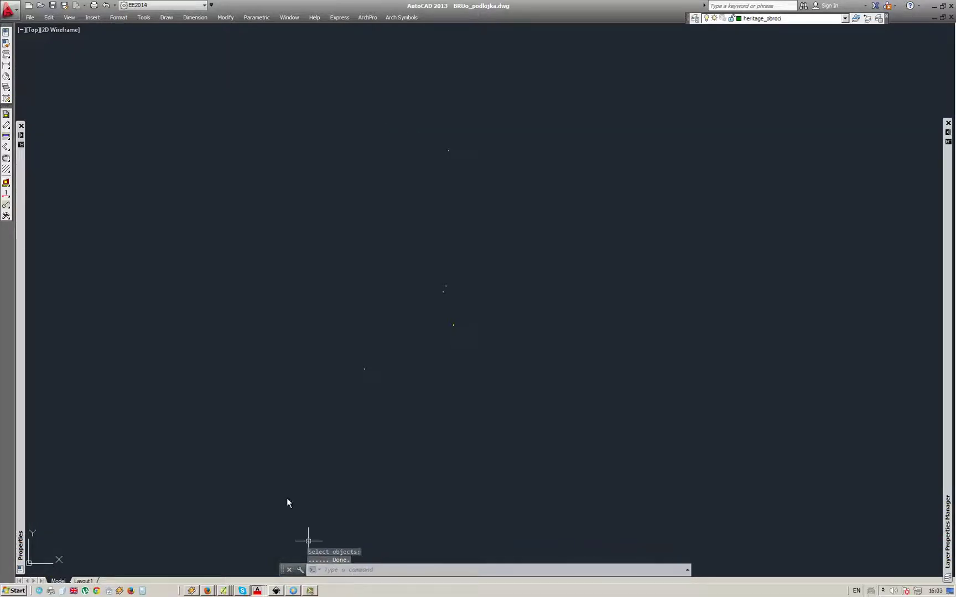
- Switch to Inkscape and examine the circled crossed-bars symbol in IstMqsto.pdf up close
left_click(228, 591)
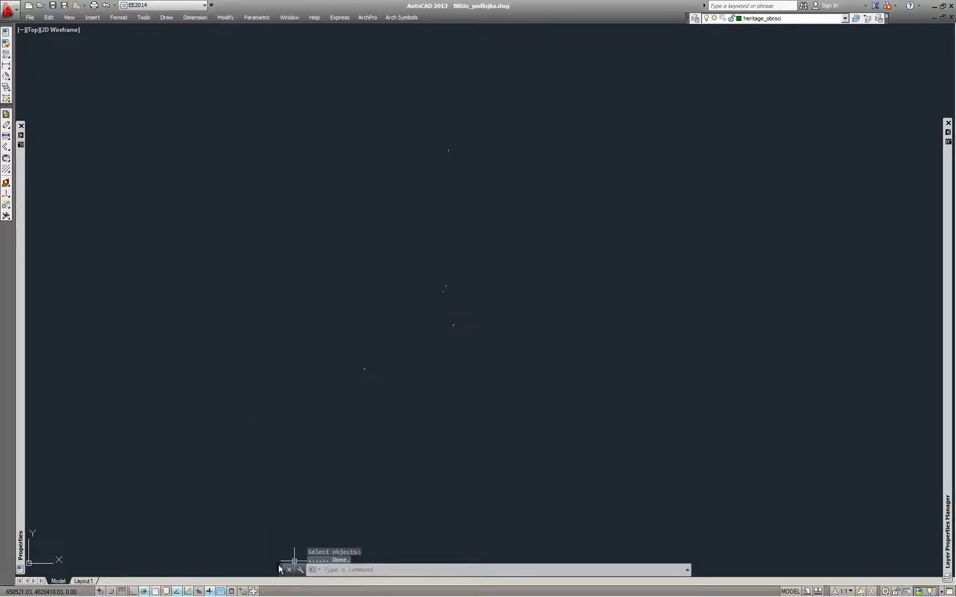
mouse_move(247, 592)
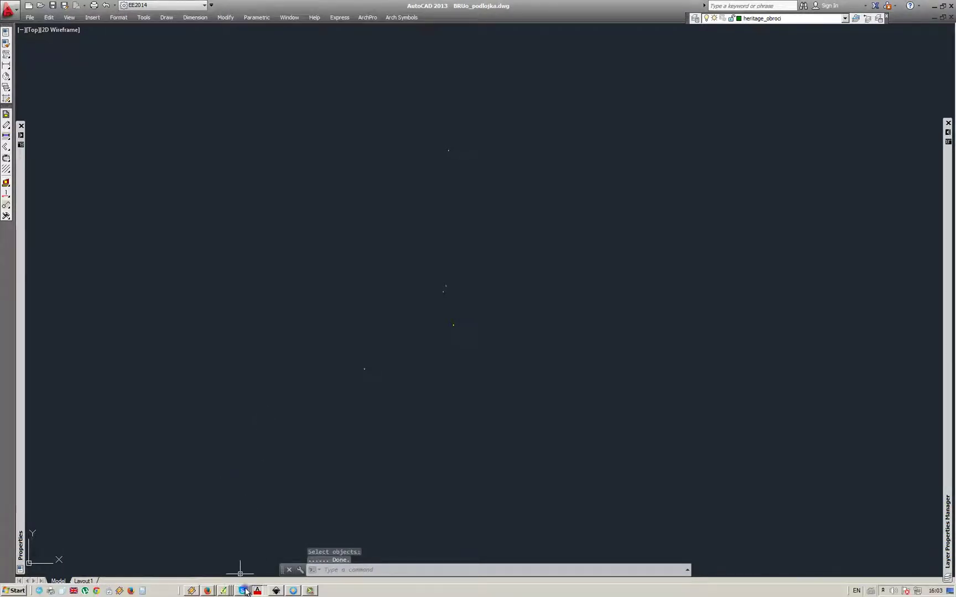
left_click(275, 591)
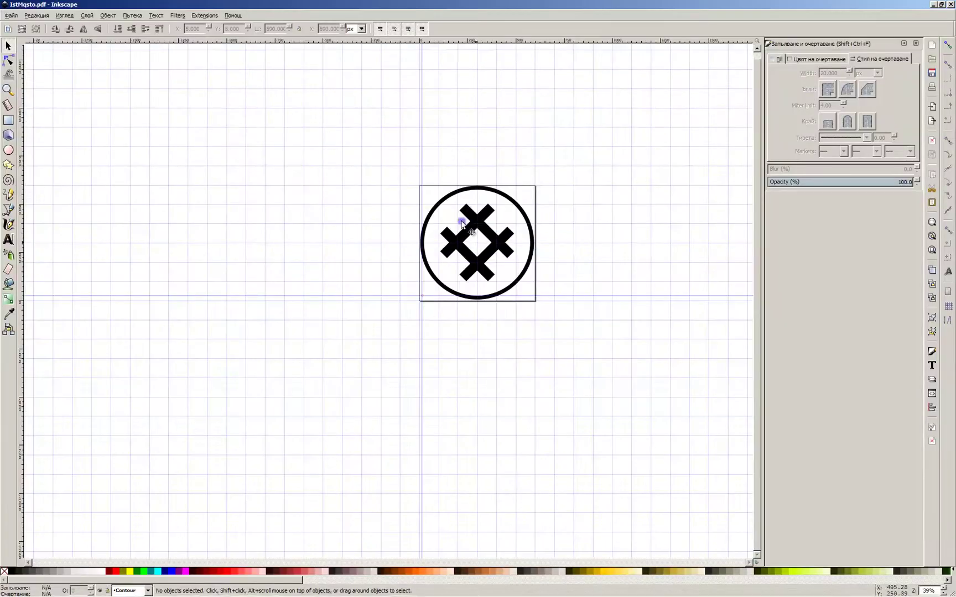
scroll(473, 239, "up", 2)
scroll(506, 334, "up", 3, "ctrl")
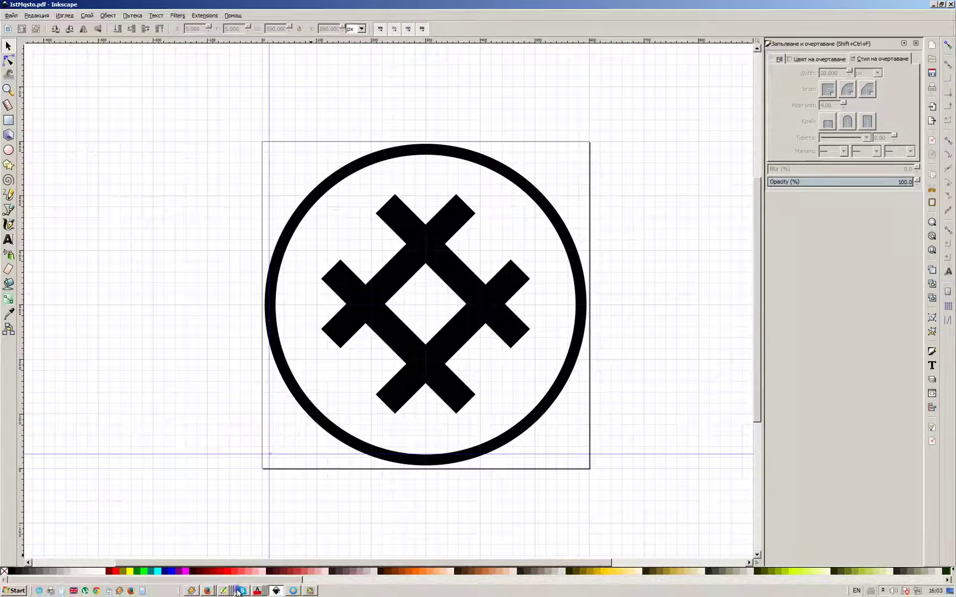
- Switch to QGIS and look up the marker symbol of the Историческо място category in the BRUo_archeo_nkc_pts layer style
left_click(239, 591)
left_click(204, 507)
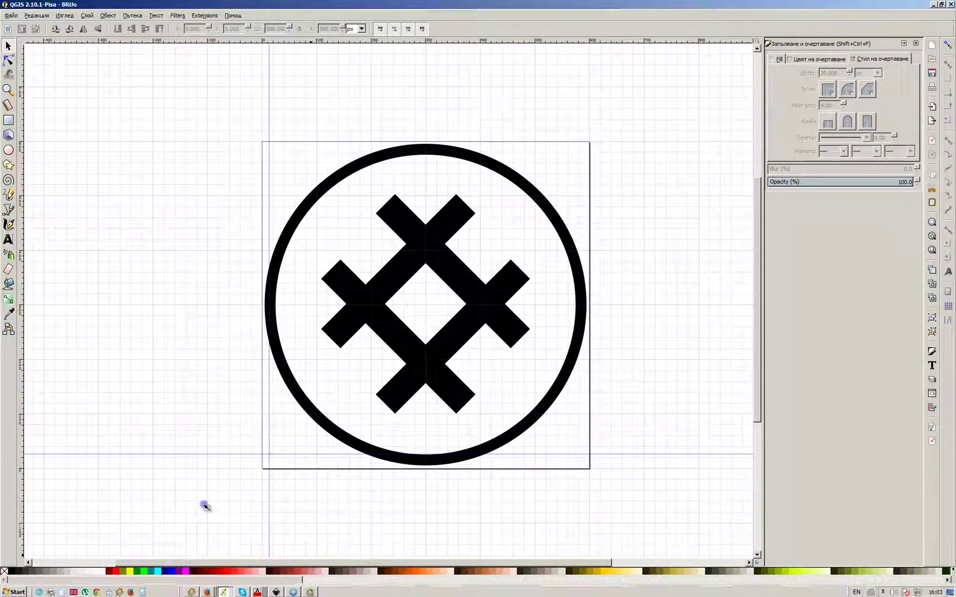
scroll(528, 300, "up", 5)
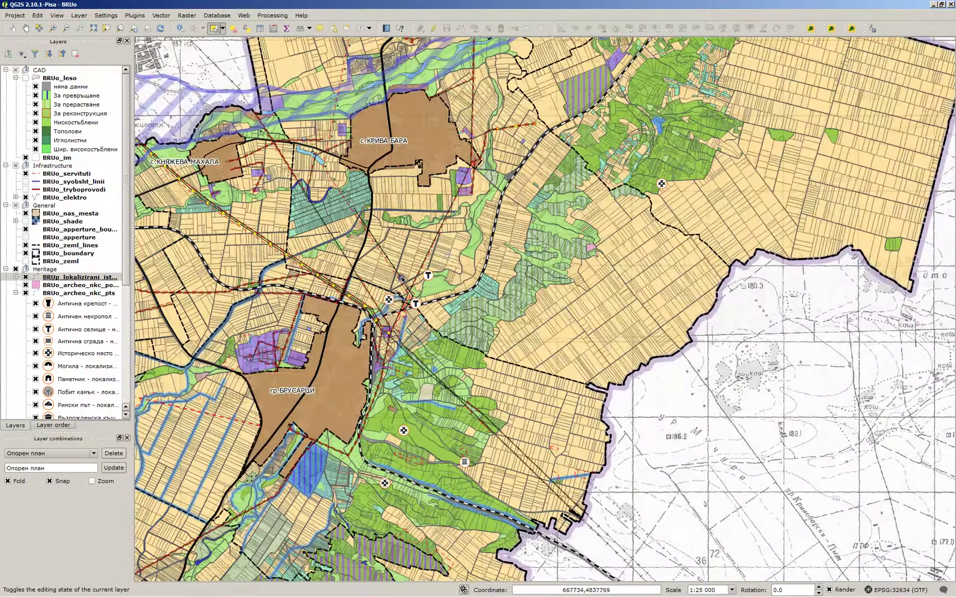
left_click(85, 276)
left_click(82, 293)
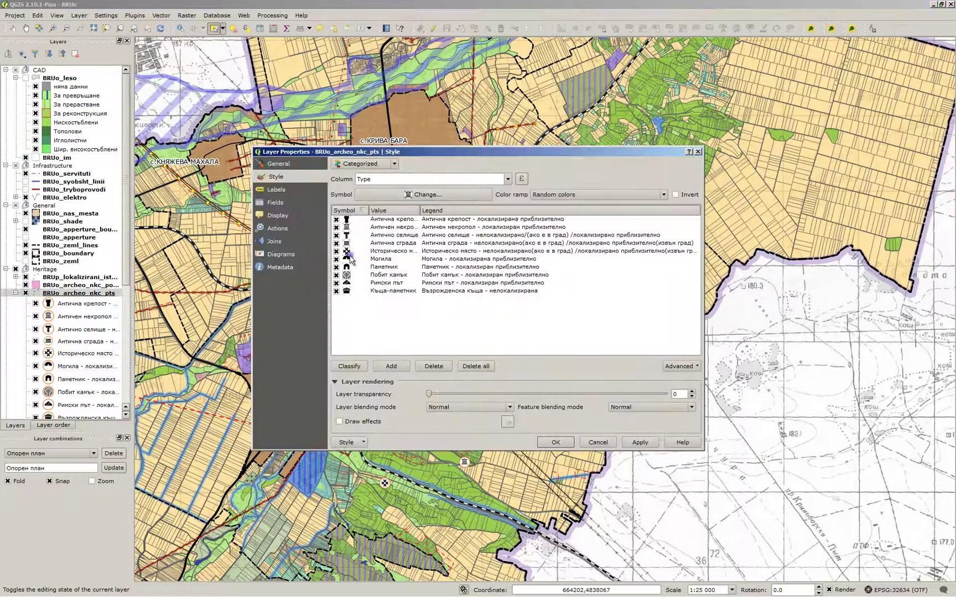
left_click(347, 251)
double_click(347, 252)
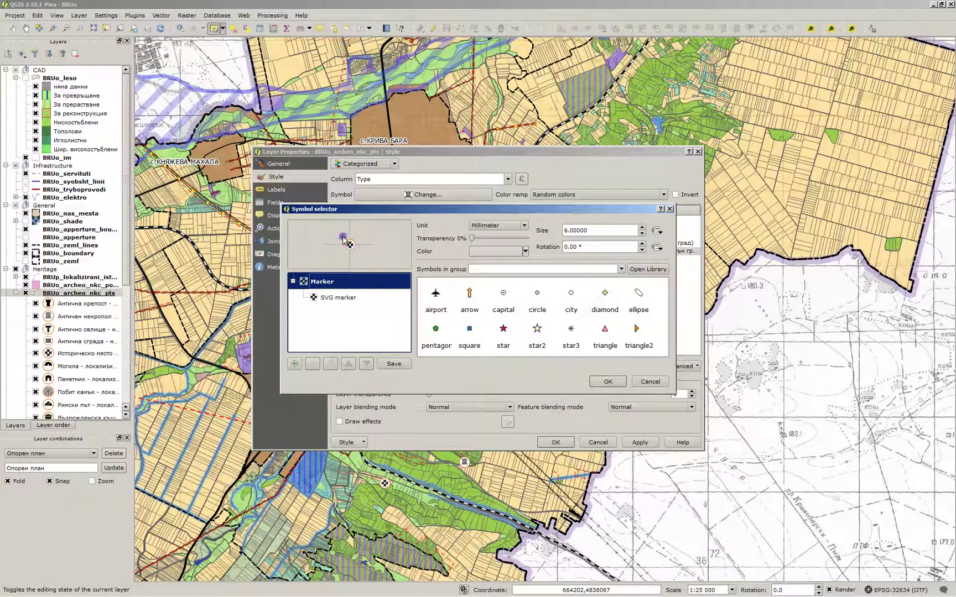
left_click(648, 381)
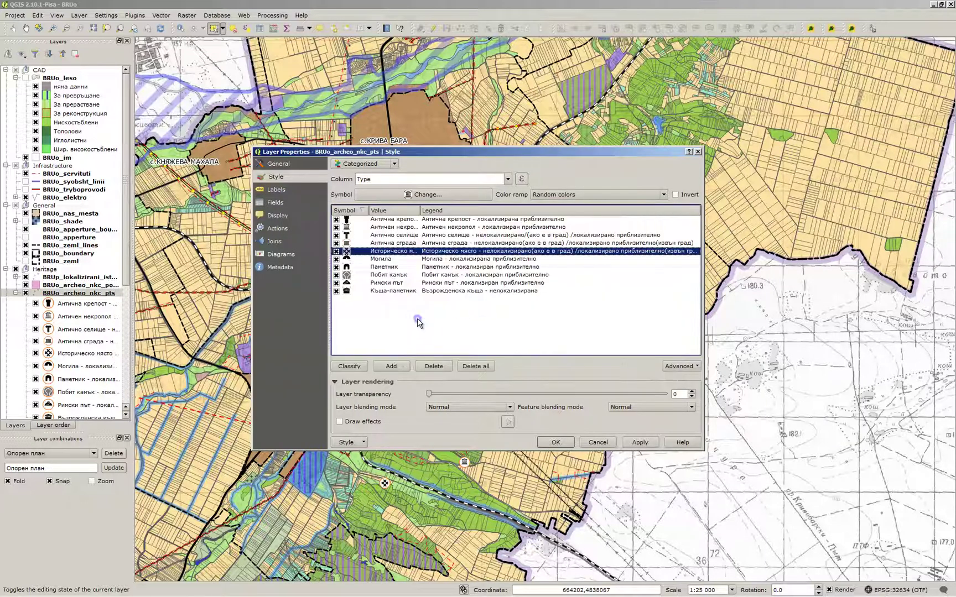
left_click(348, 251)
left_click(597, 442)
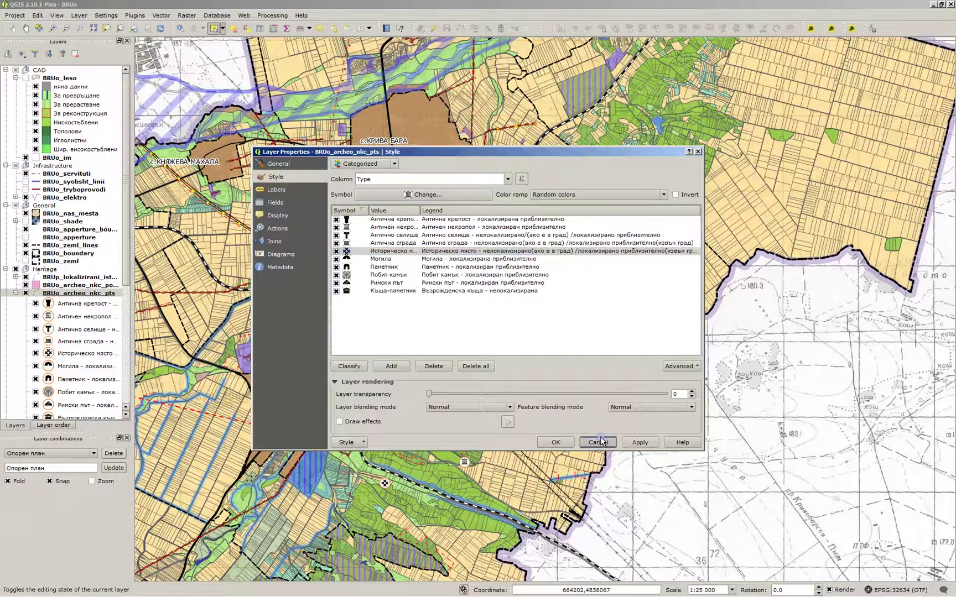
- Switch back to Inkscape and save the circled symbol in Portable Document Format as IstMqsto.pdf in the SVG-PDF folder
left_click(225, 593)
left_click(275, 592)
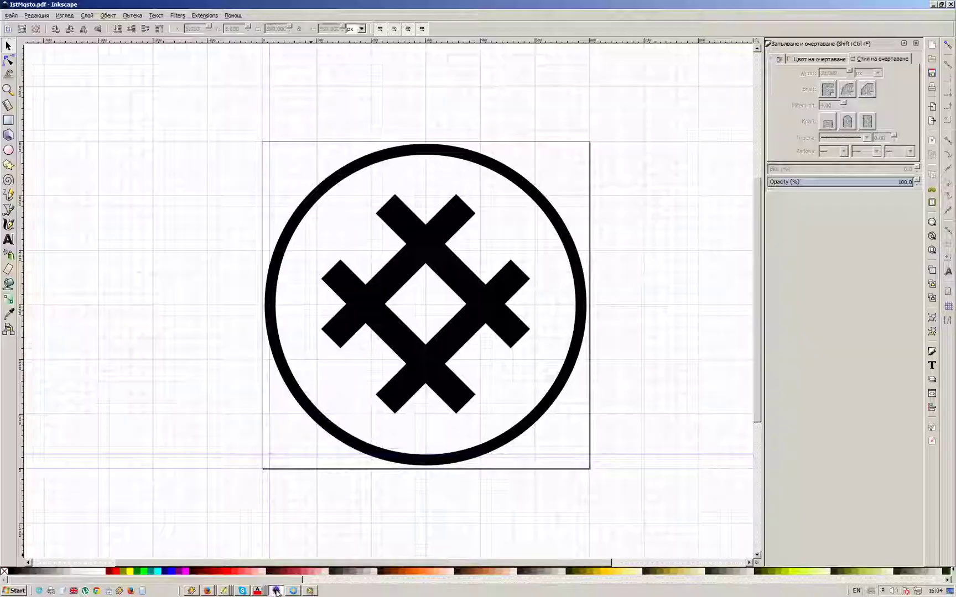
scroll(441, 335, "up", 3)
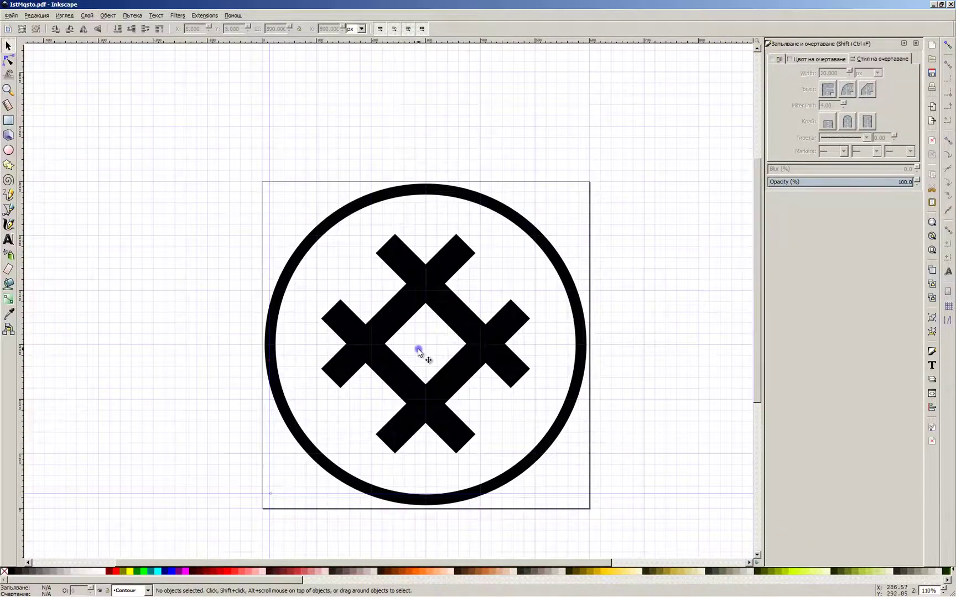
left_click(12, 16)
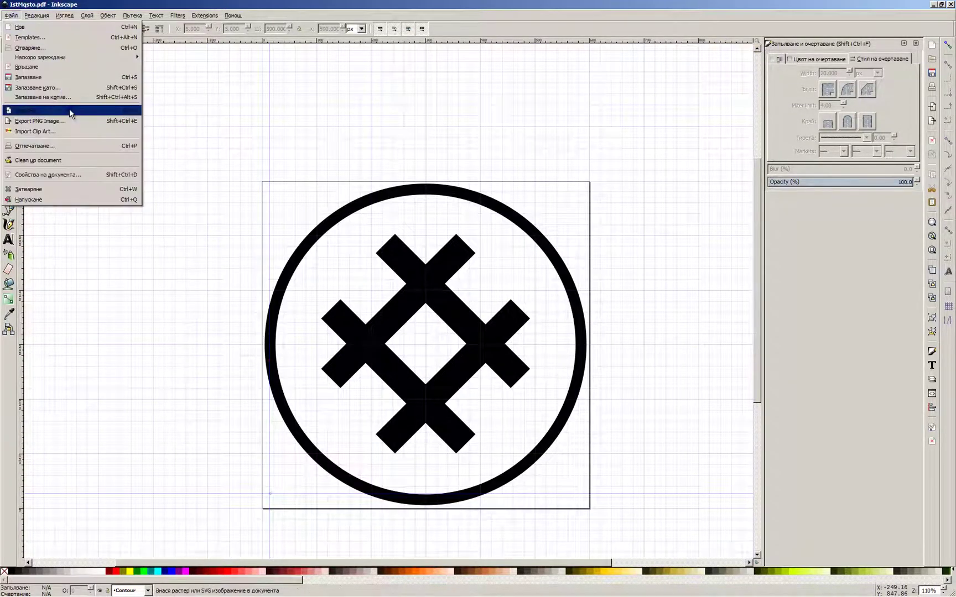
left_click(65, 89)
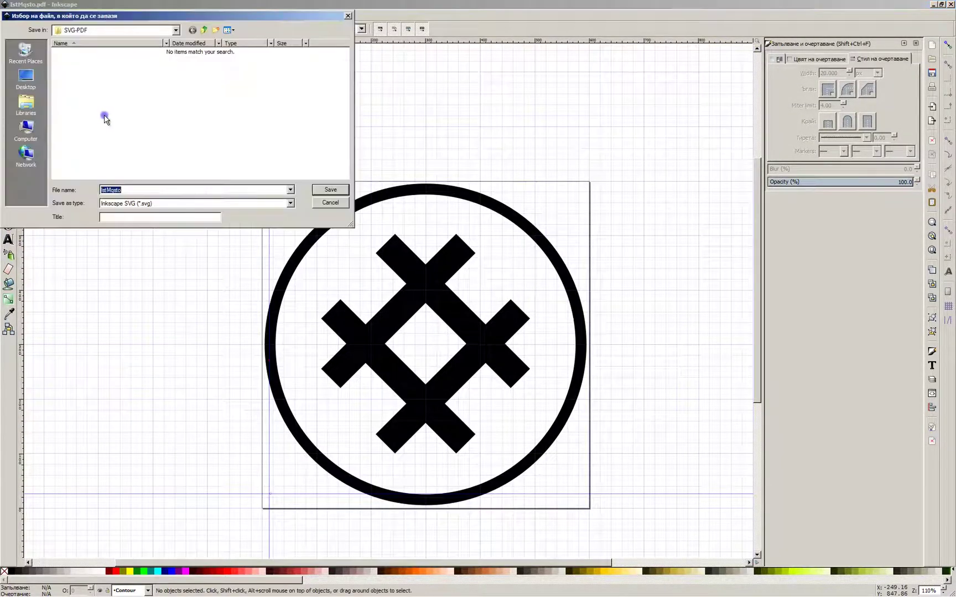
left_click(172, 203)
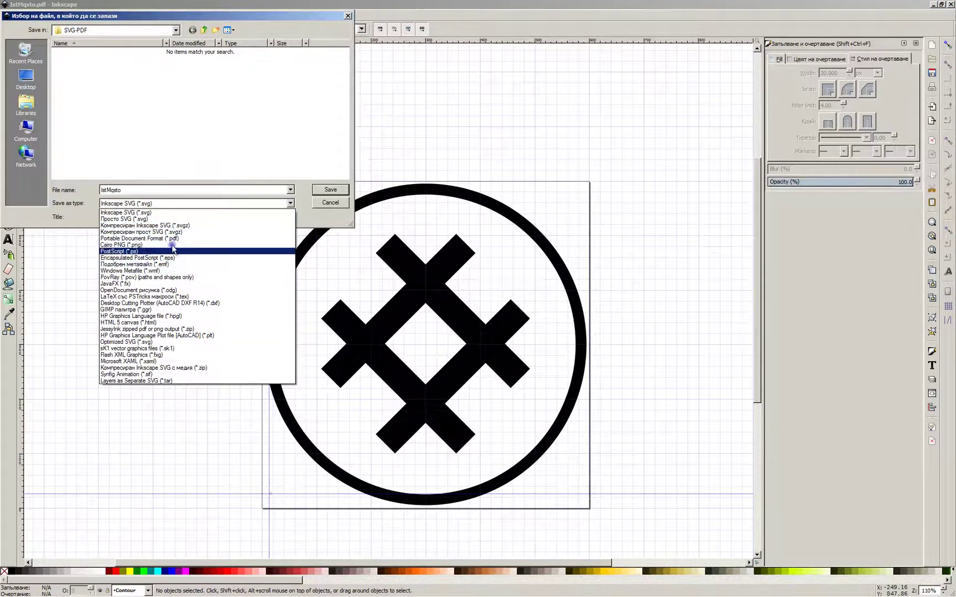
left_click(176, 238)
double_click(133, 190)
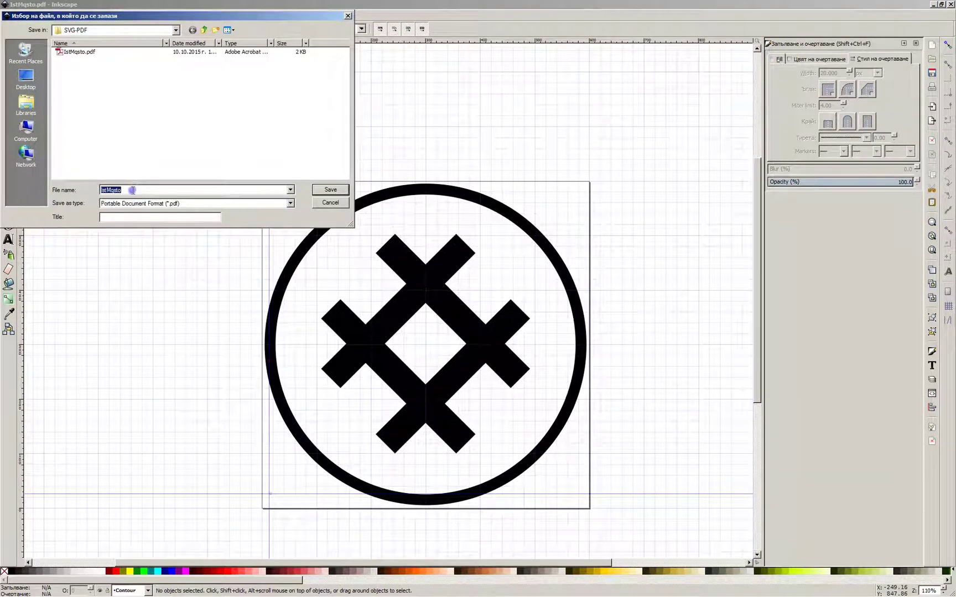
left_click(78, 51)
left_click(327, 190)
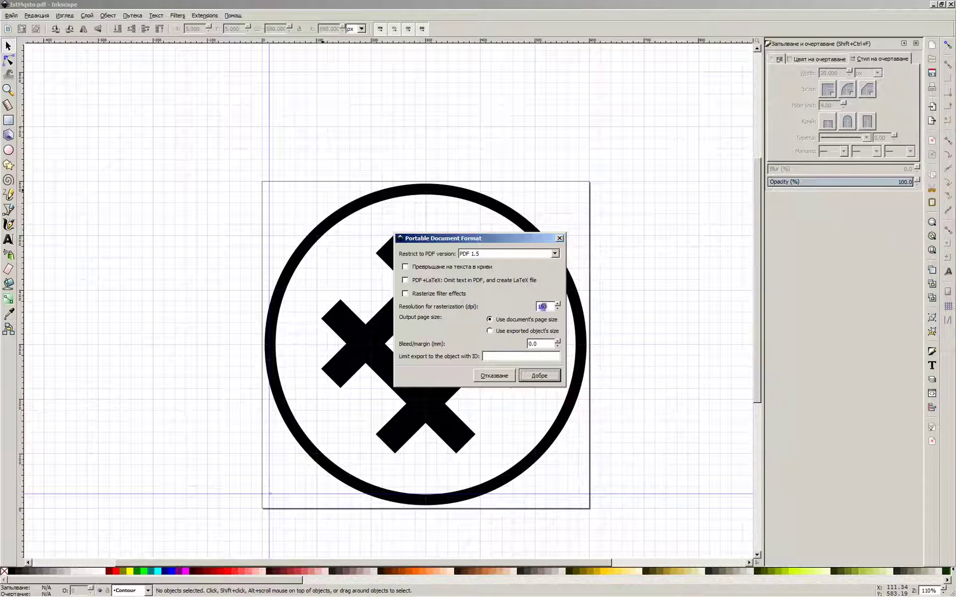
- Set the PDF export's rasterization resolution to 200 dpi and complete the export, replacing the existing file
left_click_drag(545, 305, 502, 306)
type("200")
left_click(548, 376)
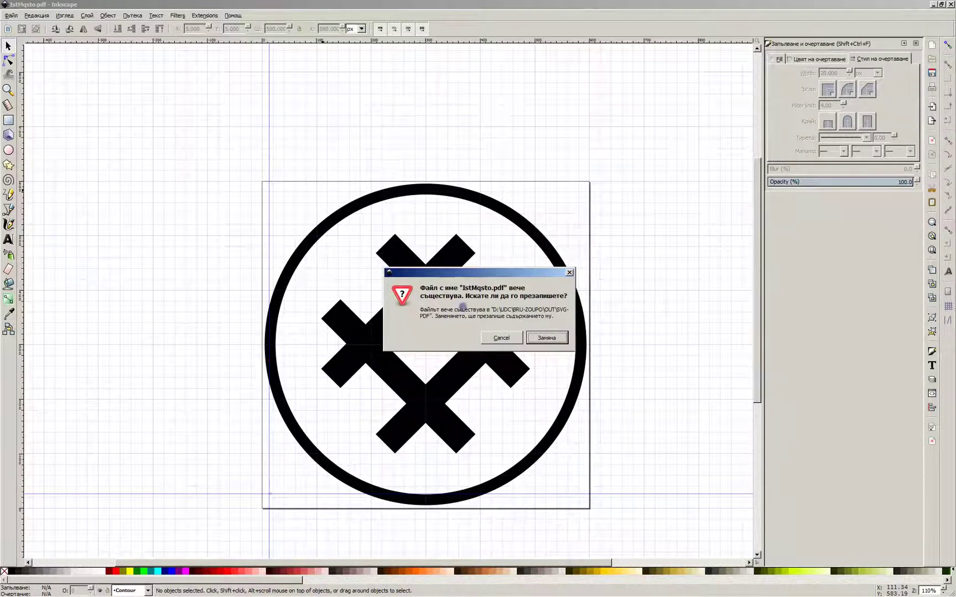
left_click(532, 335)
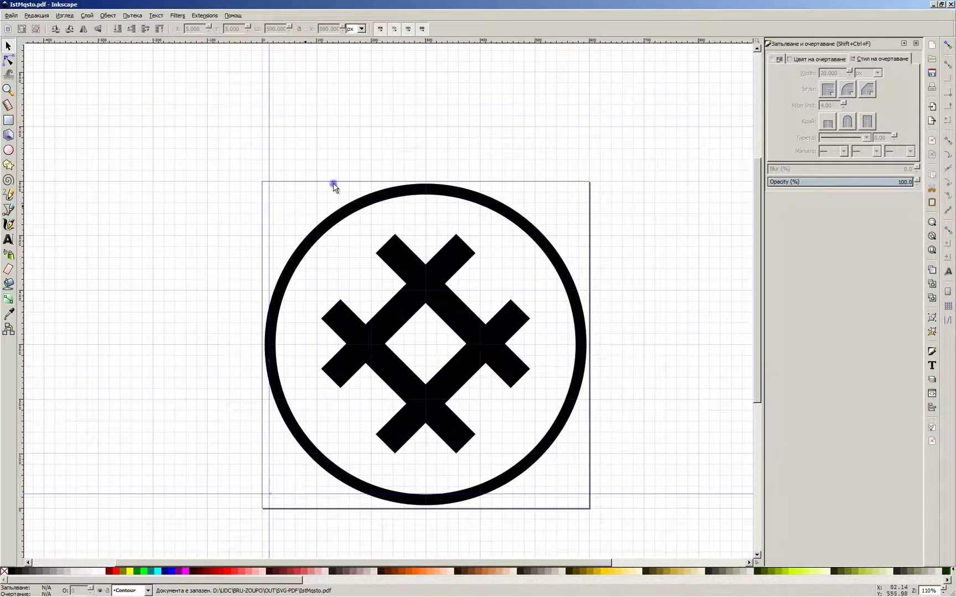
- Switch to Firefox and view the Inkscape home page and the Able2Extract Professional description page
mouse_move(336, 593)
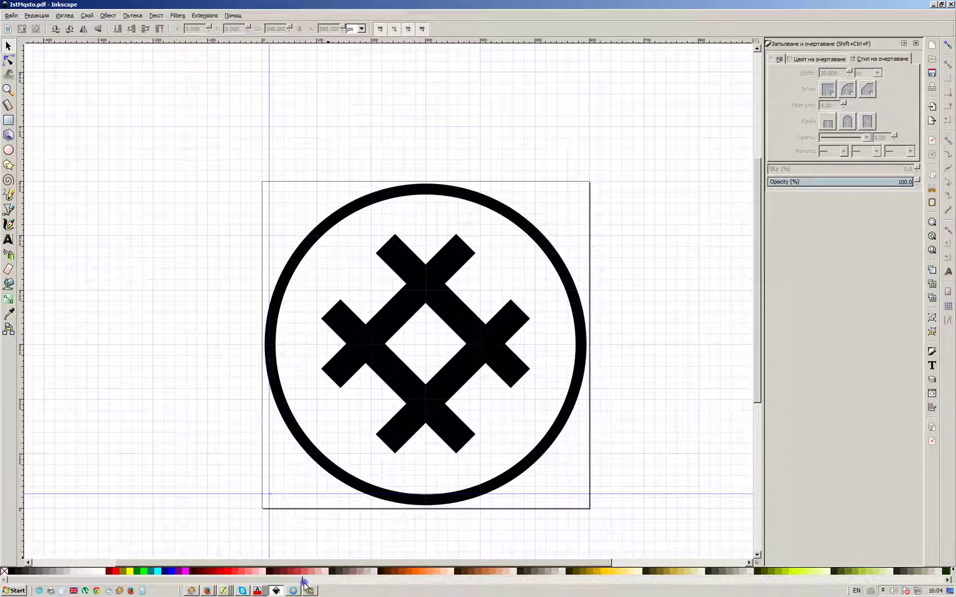
left_click(208, 590)
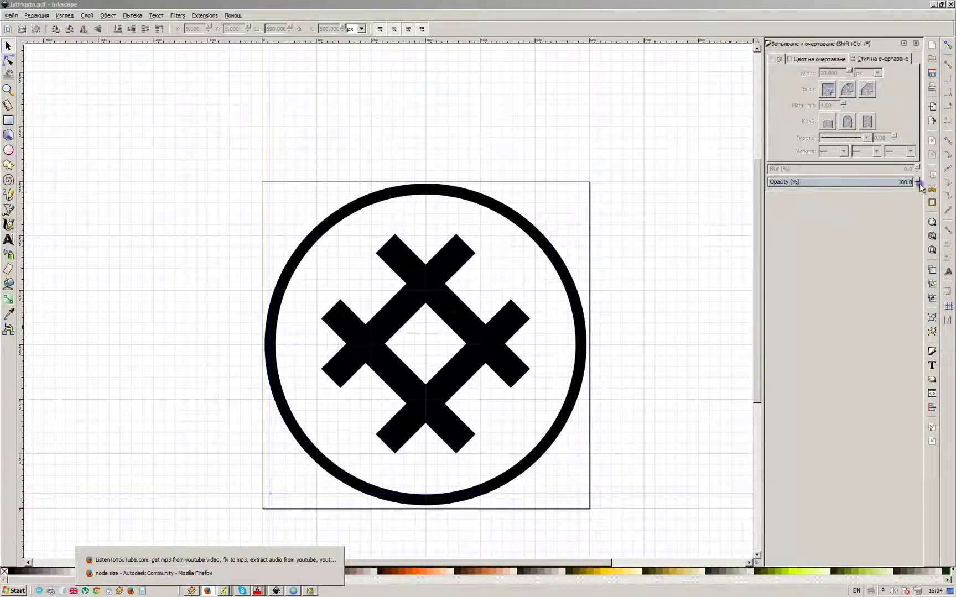
key("Escape")
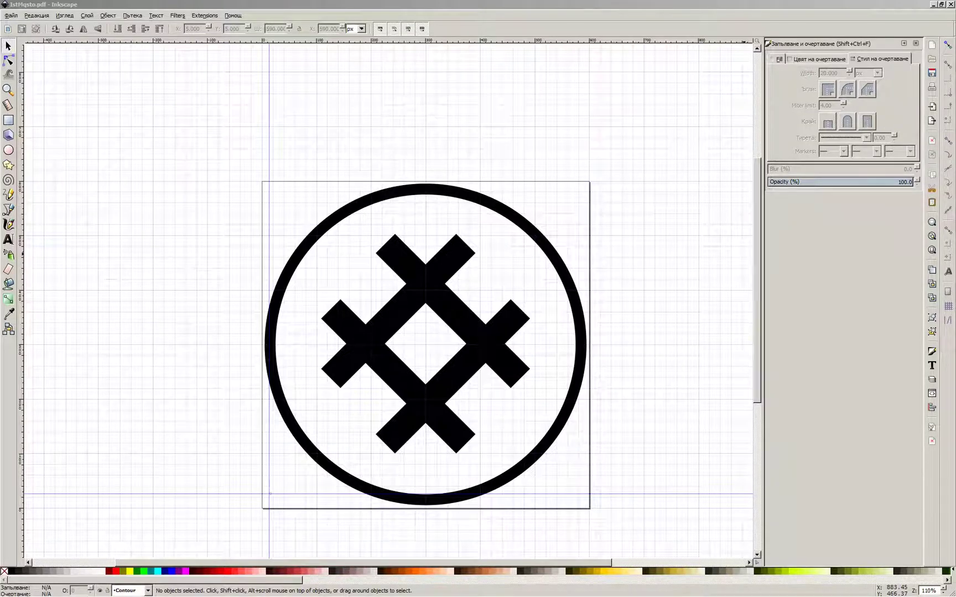
key("alt+Tab")
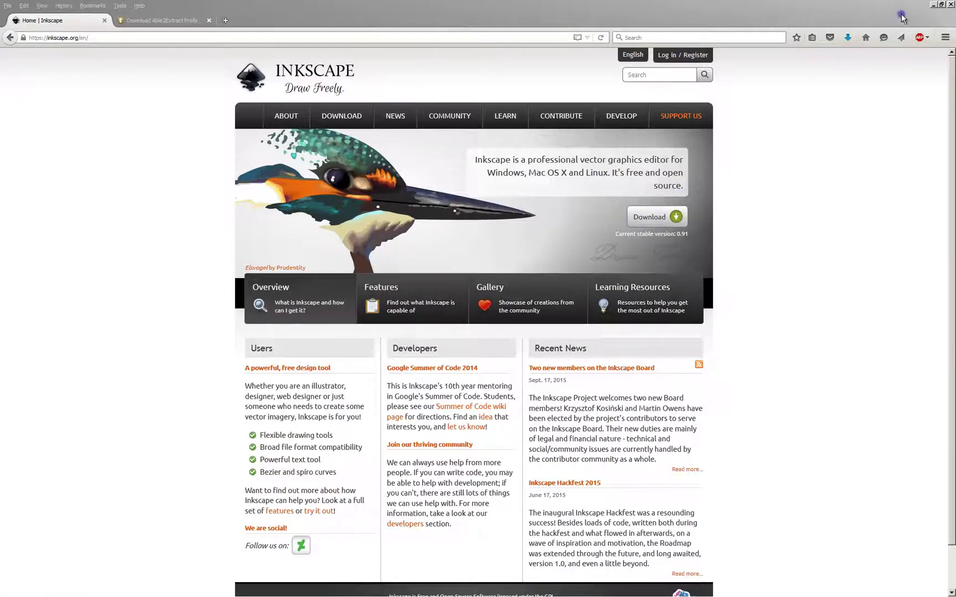
left_click(931, 4)
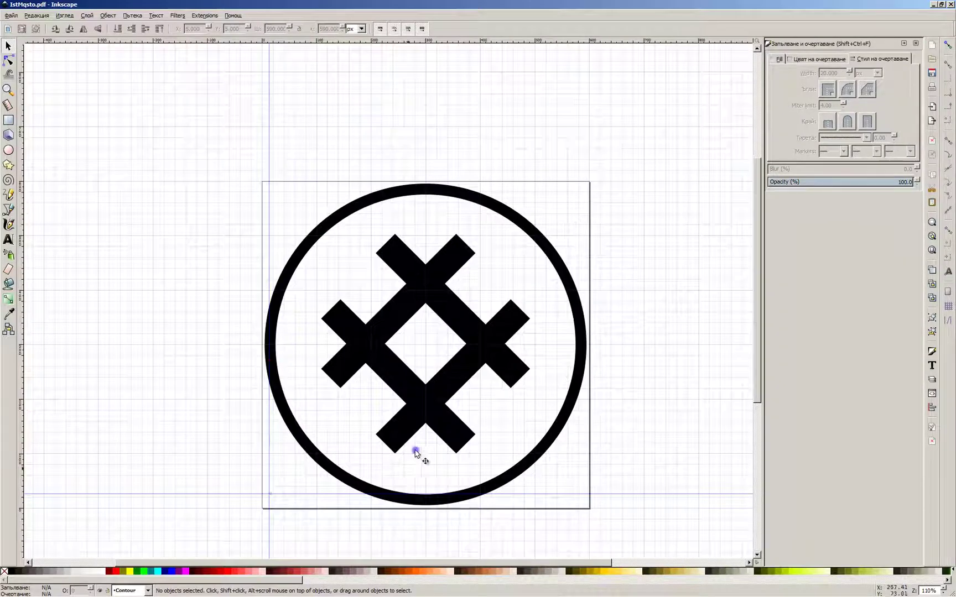
mouse_move(354, 596)
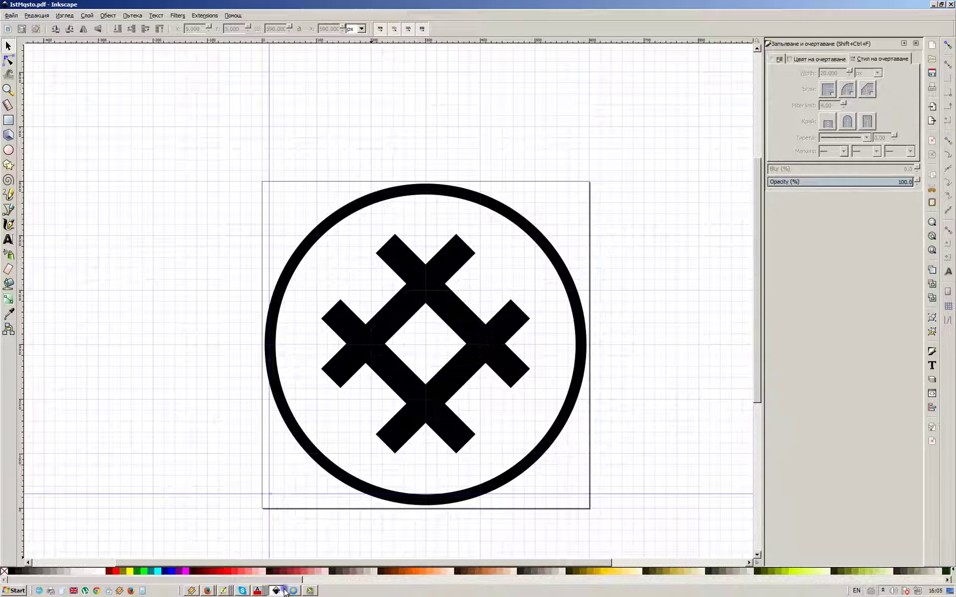
mouse_move(260, 592)
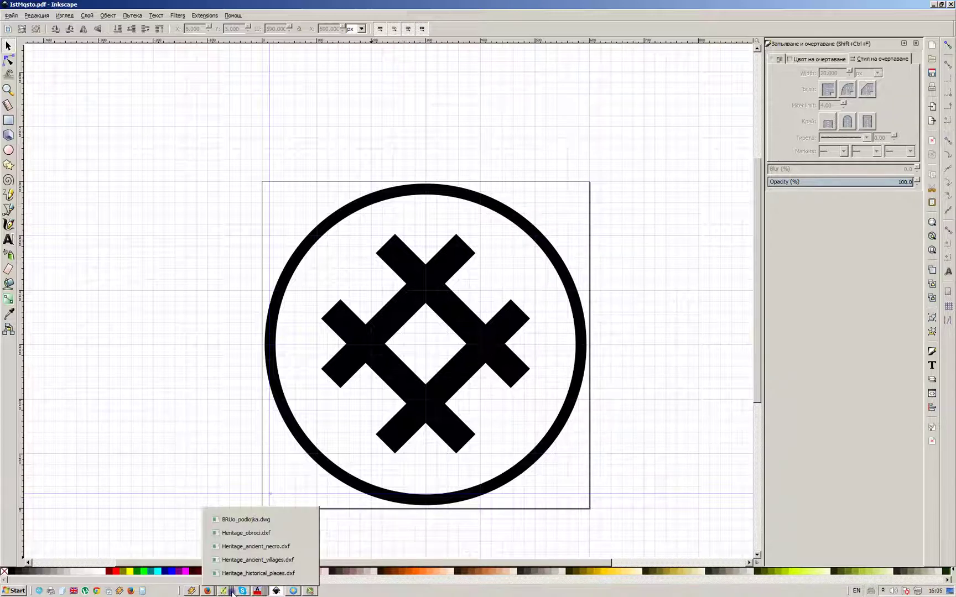
mouse_move(205, 592)
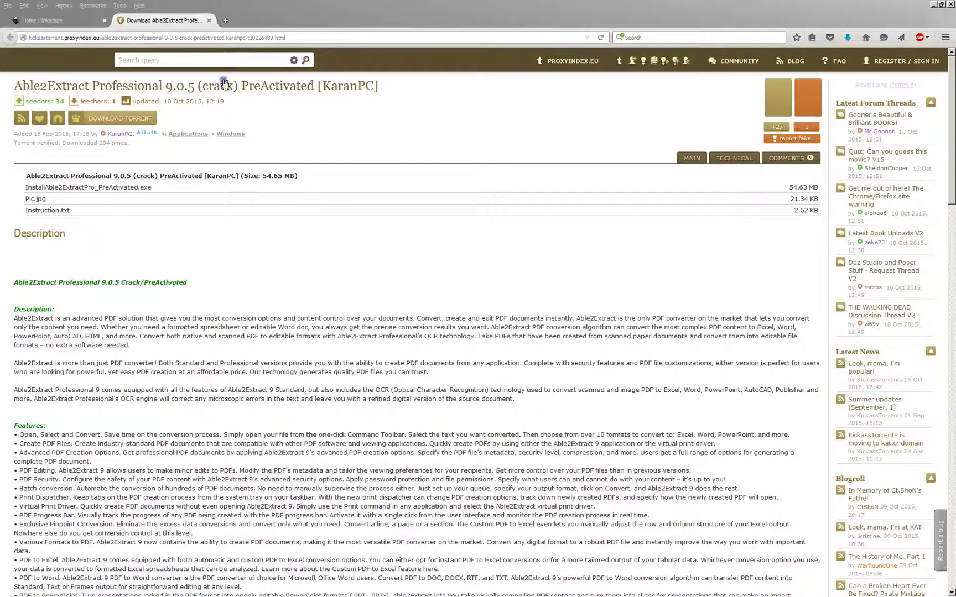
left_click(932, 4)
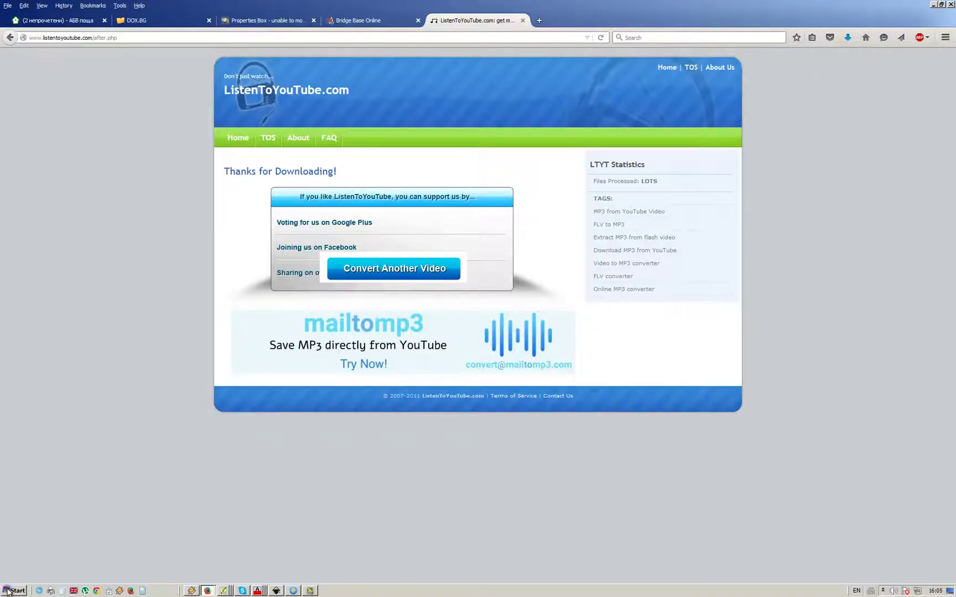
- Launch Able2Extract Professional 9.0 and open IstMqsto.pdf from the SVG-PDF folder
left_click(13, 591)
left_click(44, 572)
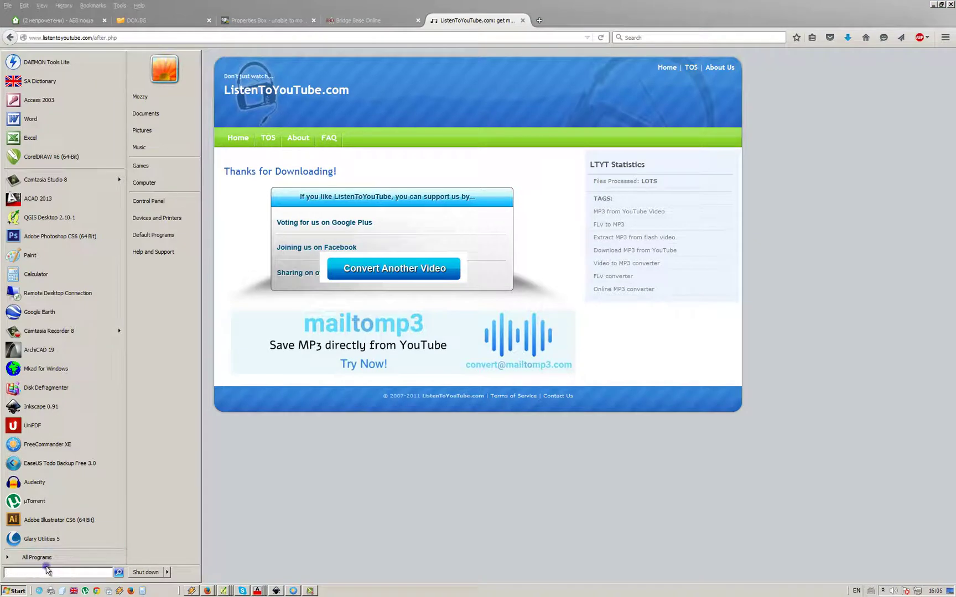
type("able")
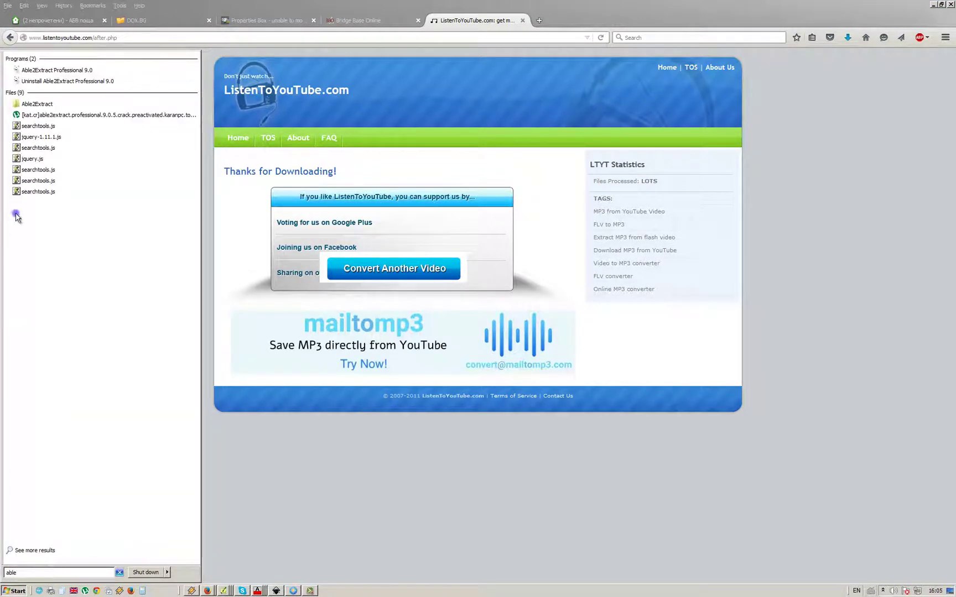
left_click(69, 77)
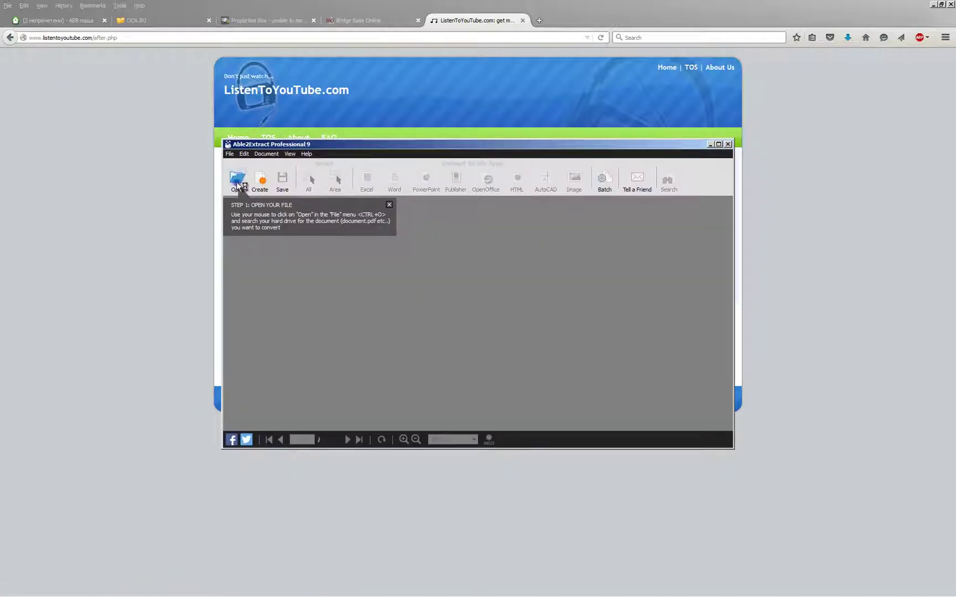
left_click_drag(332, 150, 395, 185)
left_click(302, 210)
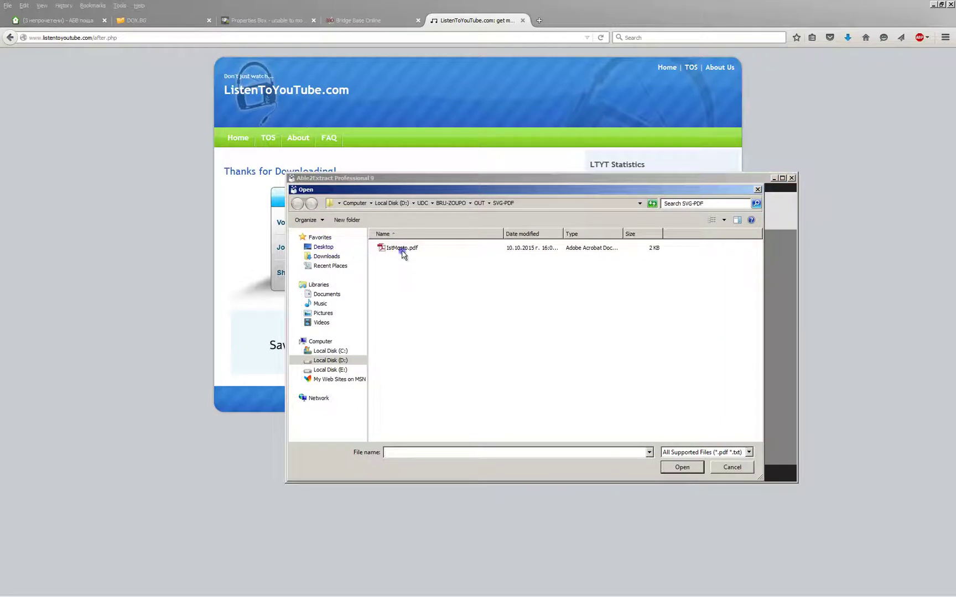
double_click(402, 250)
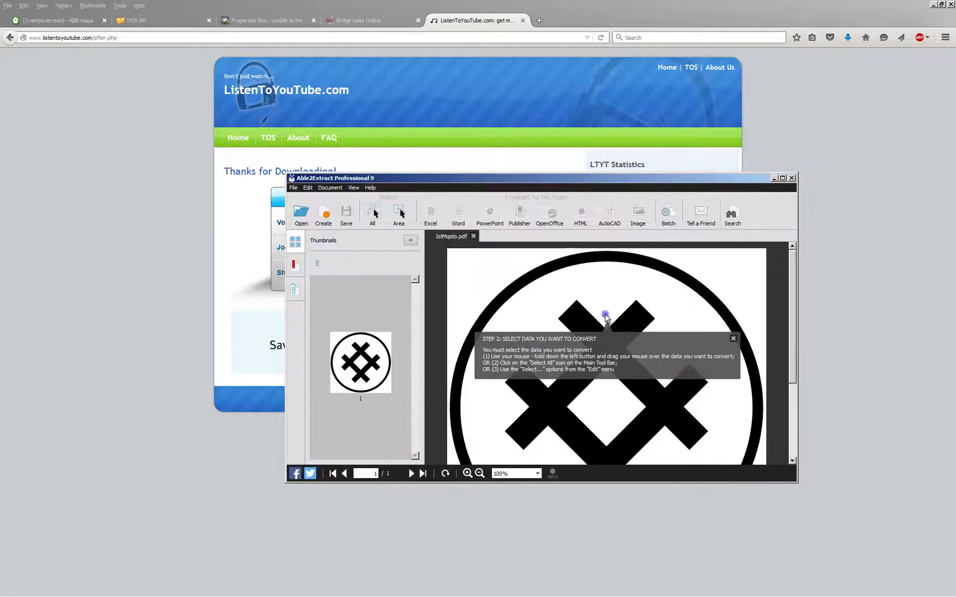
- Convert the whole page to AutoCAD as DWG with the RGB (AutoCAD 2004) palette and millimeters, saving these settings as default
left_click(377, 216)
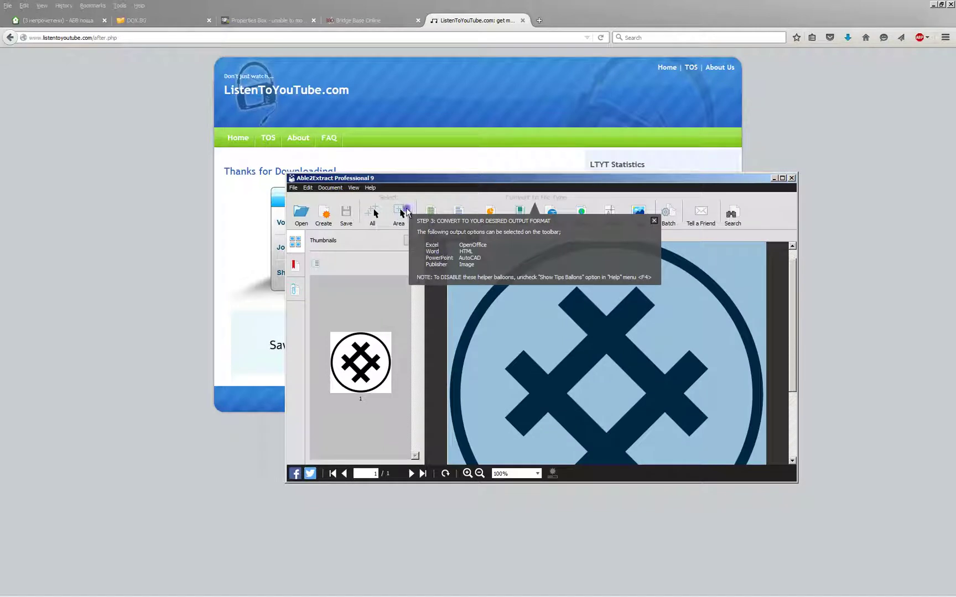
left_click(654, 222)
left_click(608, 216)
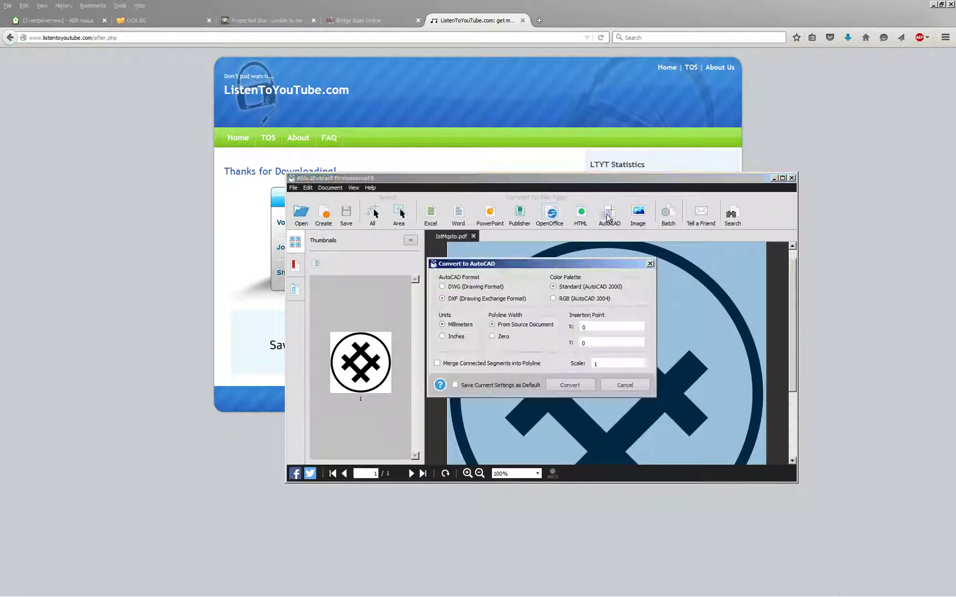
left_click(465, 287)
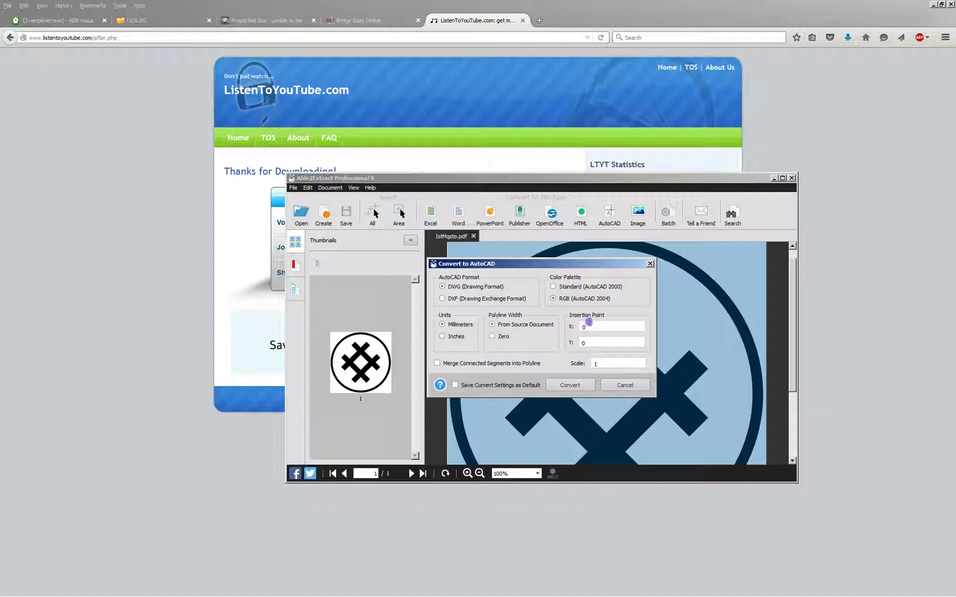
left_click(571, 385)
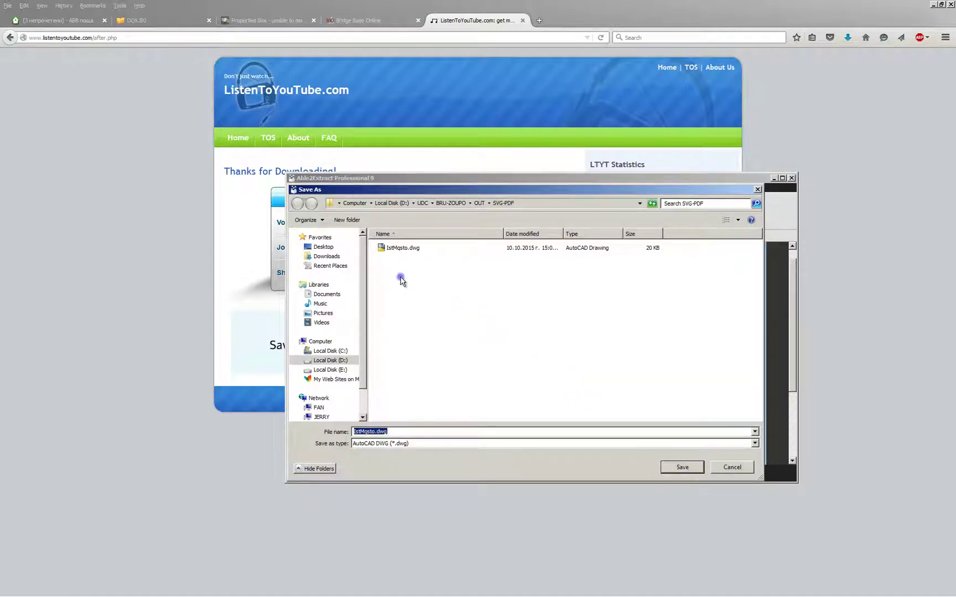
- Save the conversion as IstMqsto.dwg in the SVG-PDF folder, replacing the existing drawing, and view it in AutoCAD
left_click(408, 250)
left_click(682, 466)
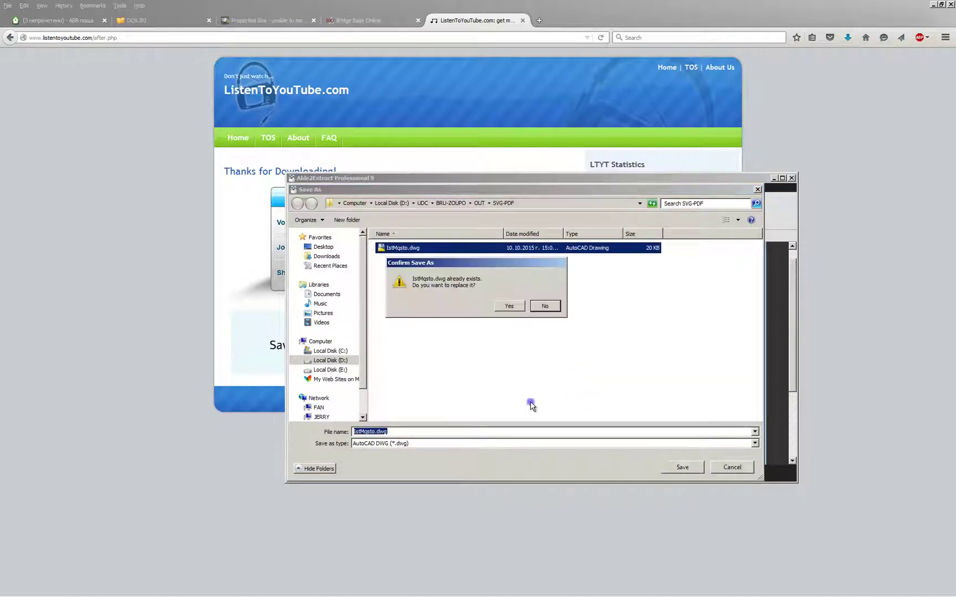
left_click(505, 305)
left_click(469, 284)
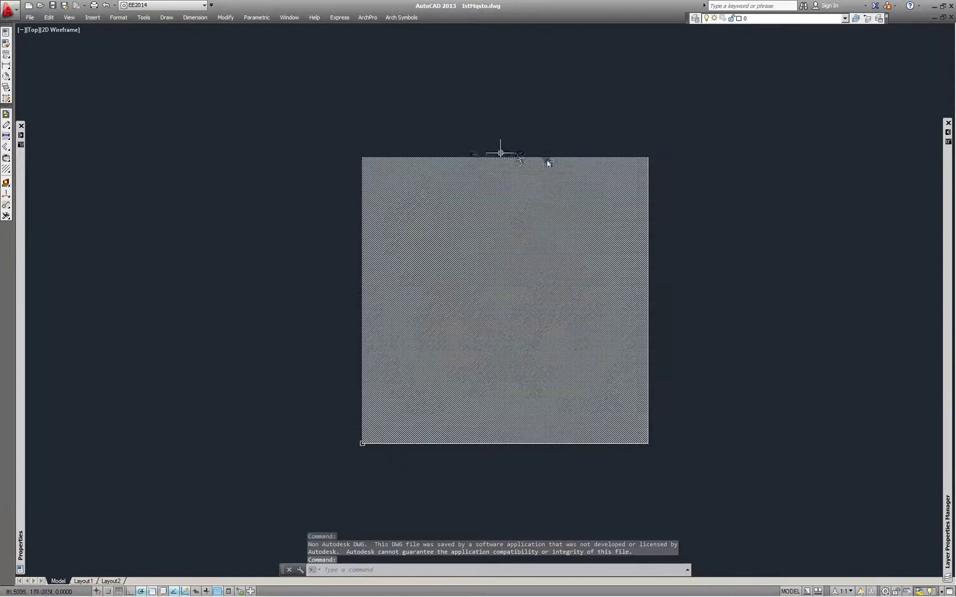
- Erase the square background hatch that covers the heritage symbol
left_click(648, 162)
key("Delete")
left_click(613, 214)
key("Escape")
scroll(585, 216, "up", 2)
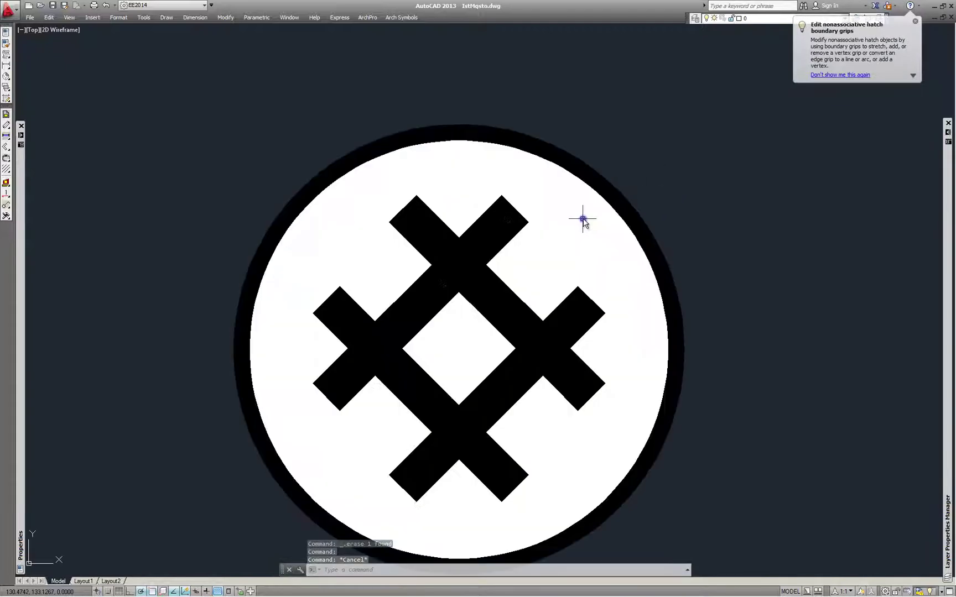
scroll(580, 254, "down", 4)
scroll(513, 260, "up", 4)
scroll(513, 260, "down", 2)
left_click(263, 89)
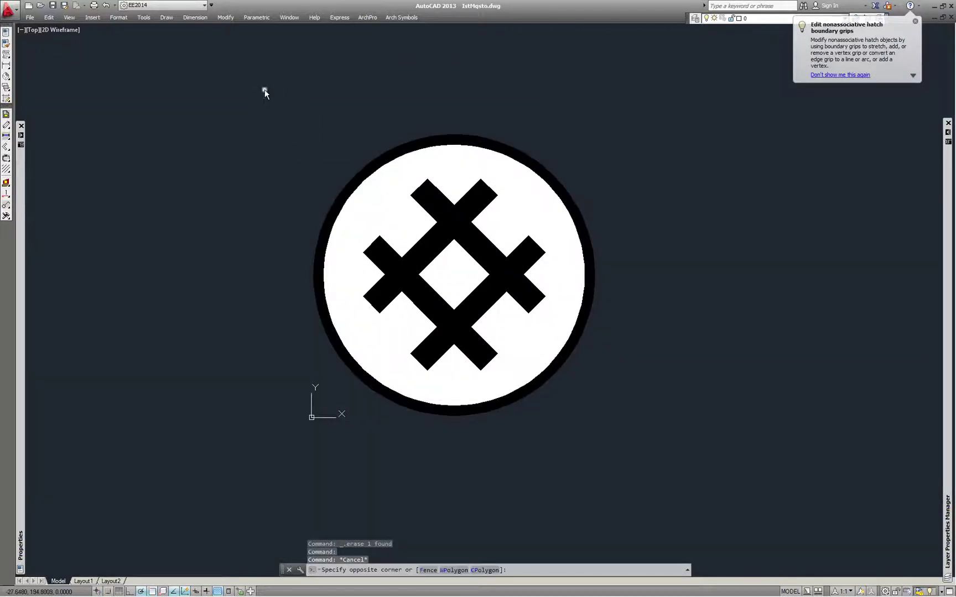
left_click(682, 424)
key("Escape")
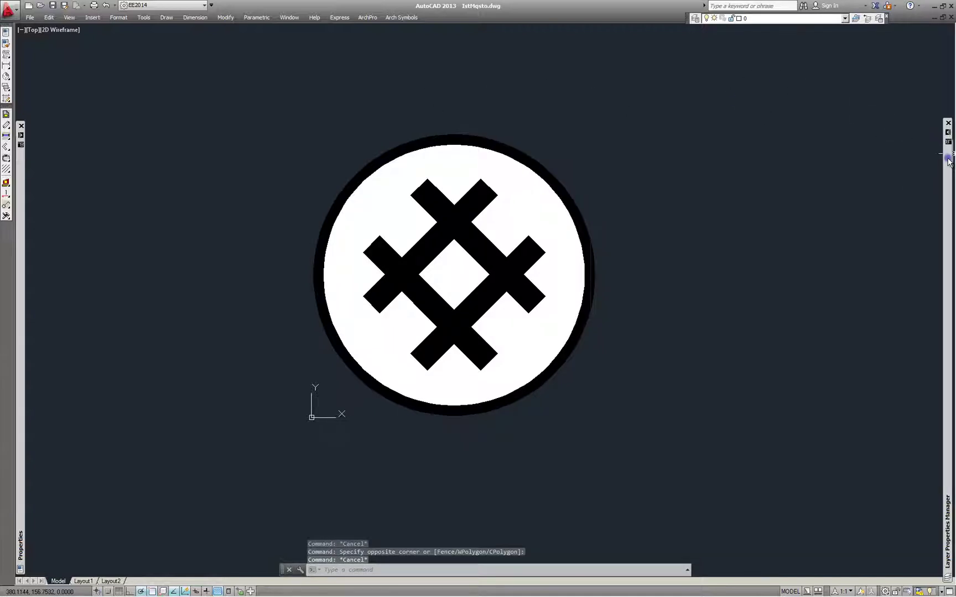
- Create two new layers named picto_hatch and picto_lines
mouse_move(948, 160)
left_click(584, 141)
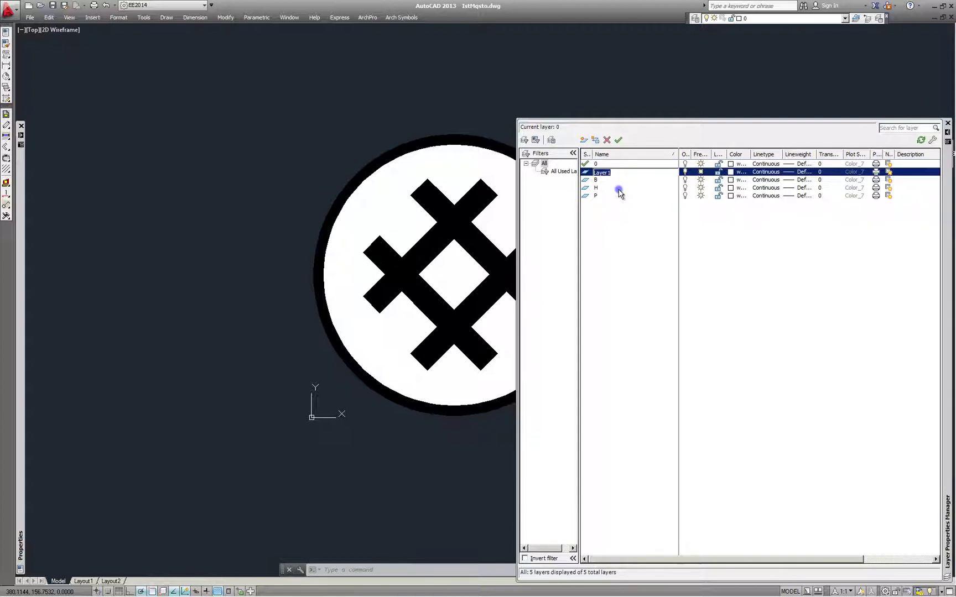
type("picto_hatch")
key("Return")
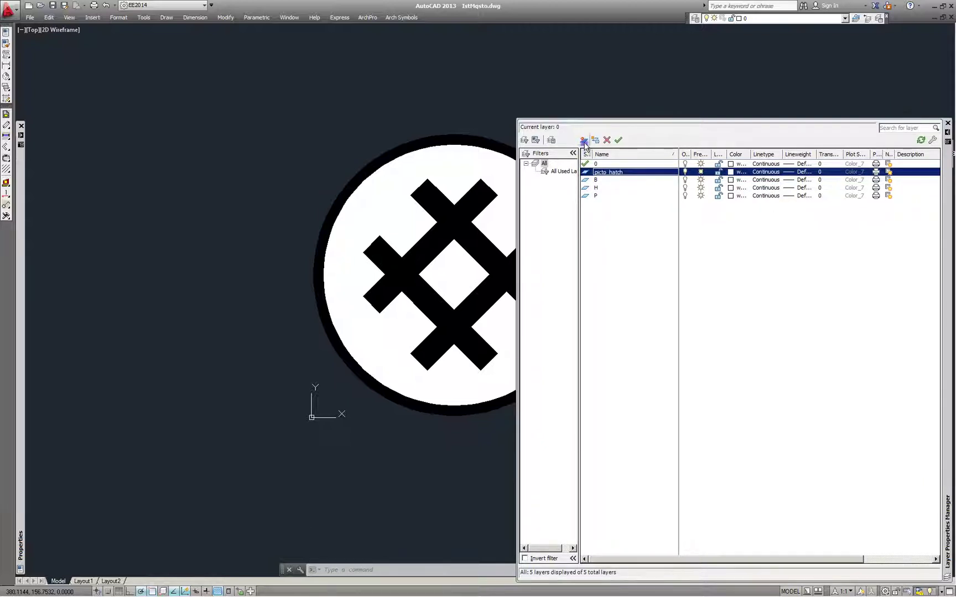
left_click(583, 140)
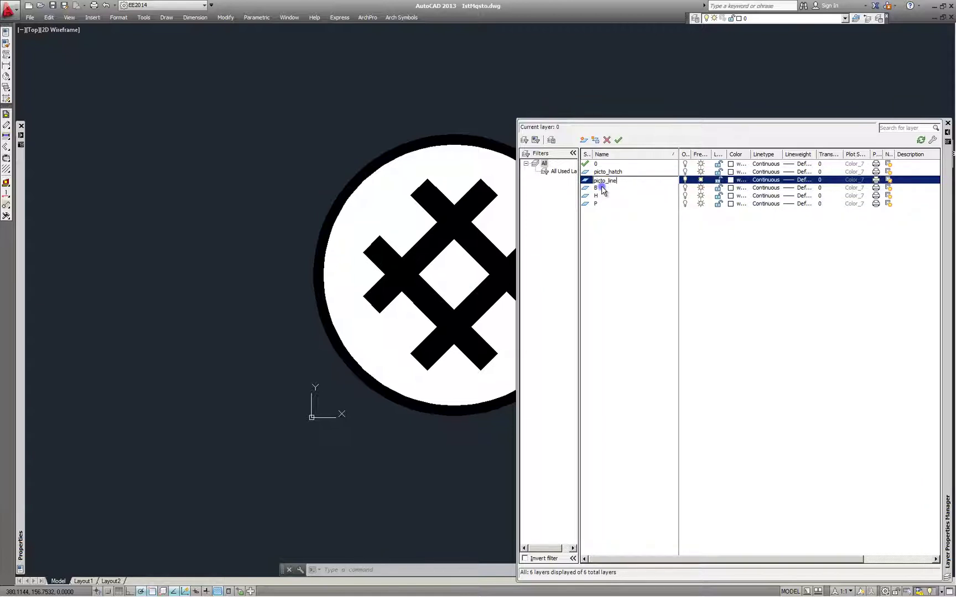
type("picto_lines")
key("Return")
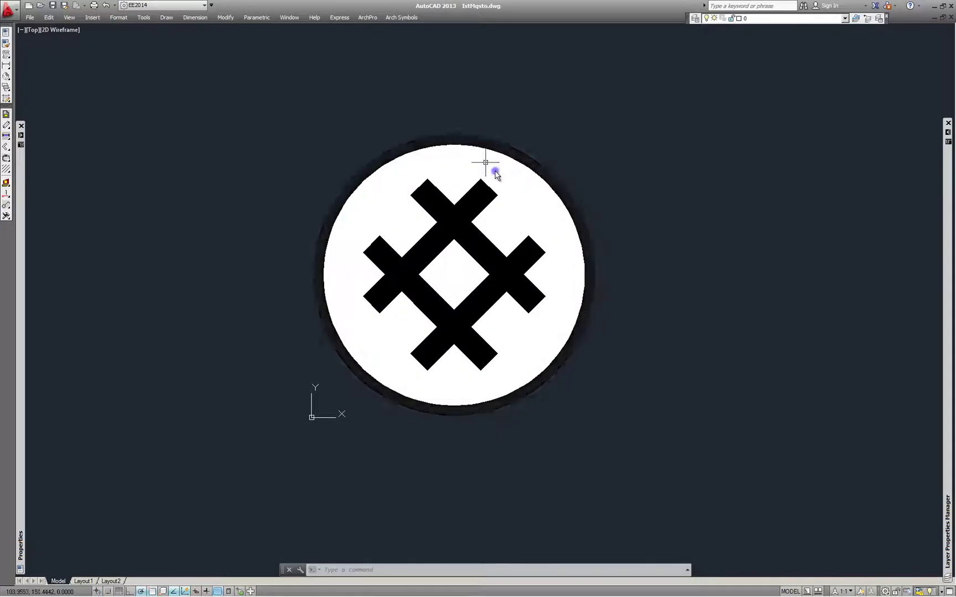
- Move the circular white background hatch to the picto_hatch layer and turn that layer off by picking the hatch
left_click(497, 175)
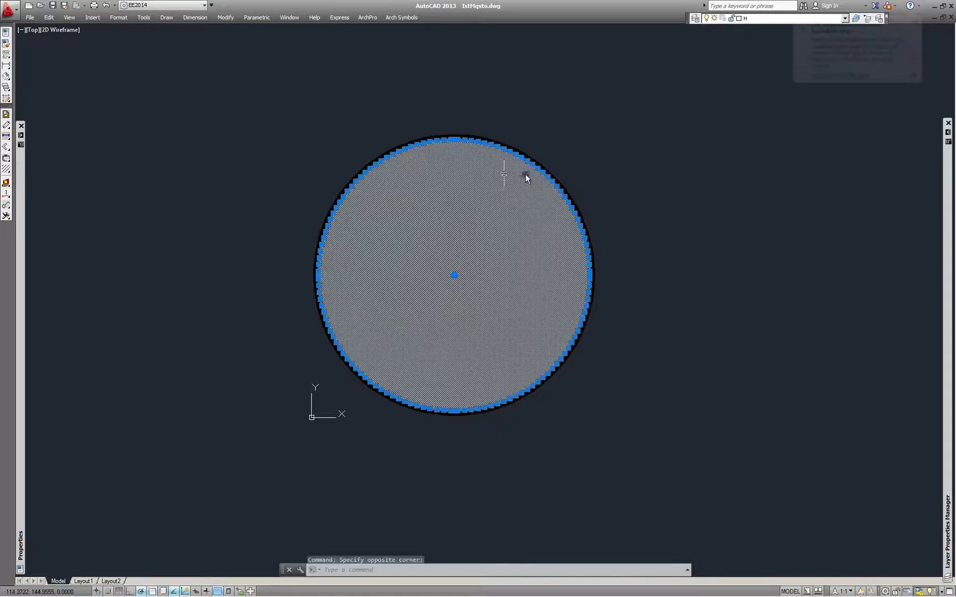
left_click(762, 18)
left_click(757, 60)
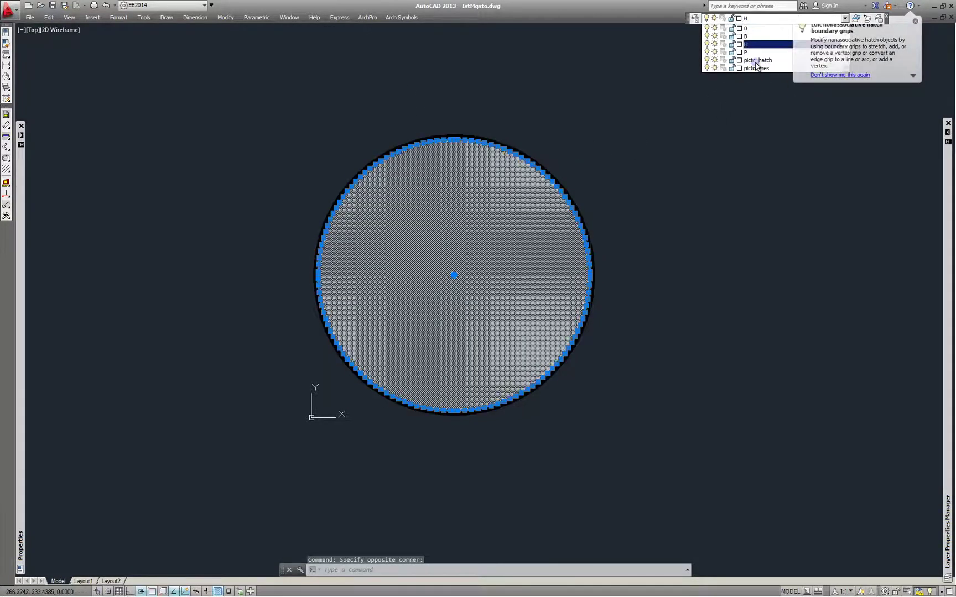
key("Escape")
type("c")
key("space")
left_click(534, 196)
key("Return")
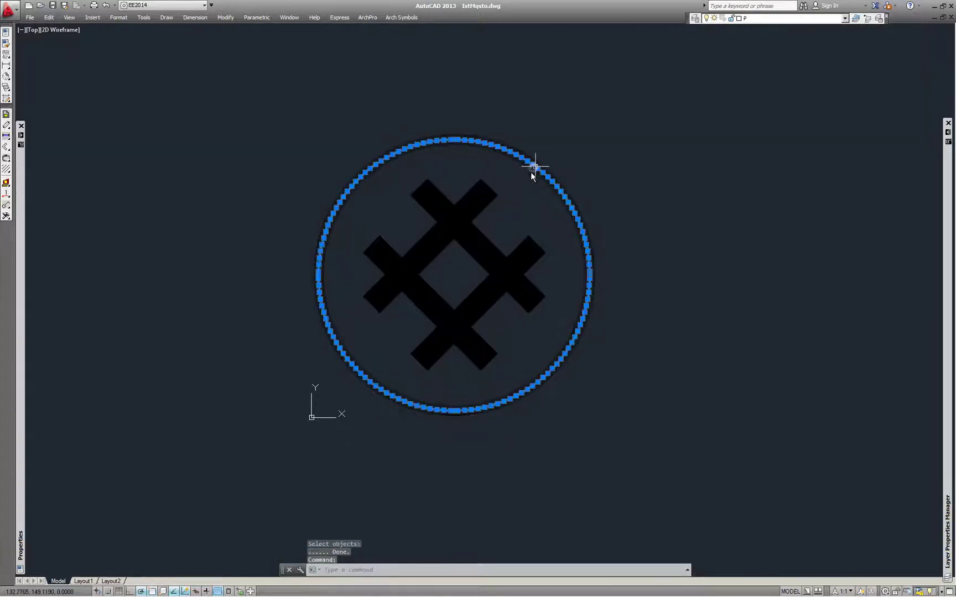
scroll(519, 129, "up", 5)
key("Escape")
left_click(543, 262)
left_click(504, 223)
scroll(504, 223, "down", 6)
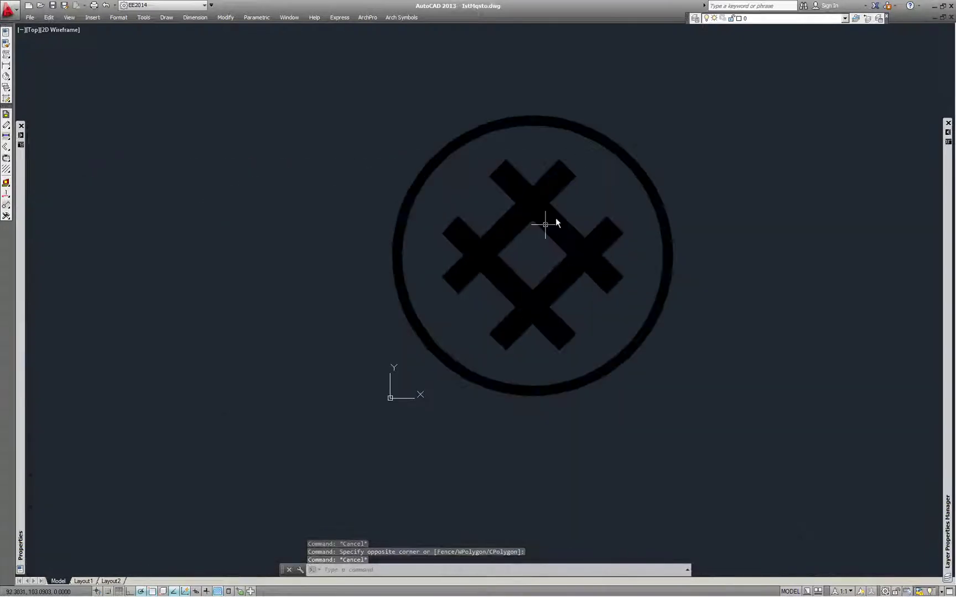
left_click(555, 224)
key("Escape")
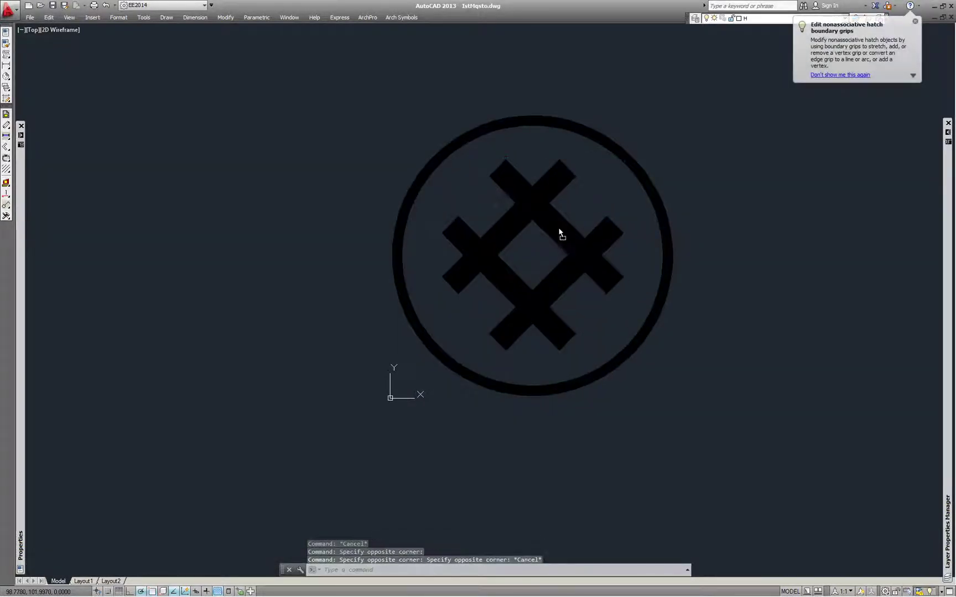
scroll(559, 229, "up", 2)
scroll(562, 232, "down", 2)
left_click(562, 233)
scroll(562, 232, "up", 2)
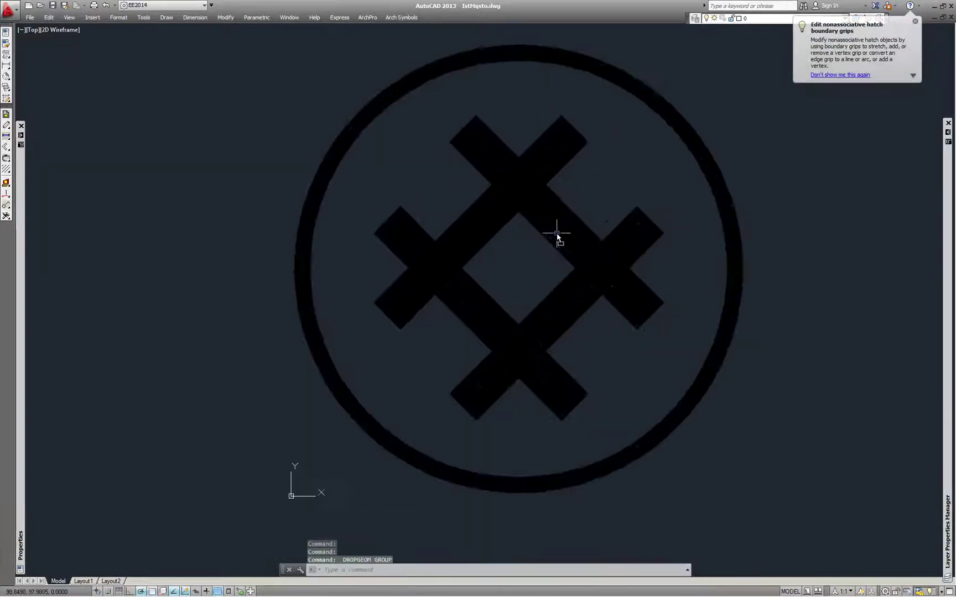
- Move the four crossed black bar hatches inside the ring to the picto_hatch layer
left_click(560, 224)
left_click(551, 154)
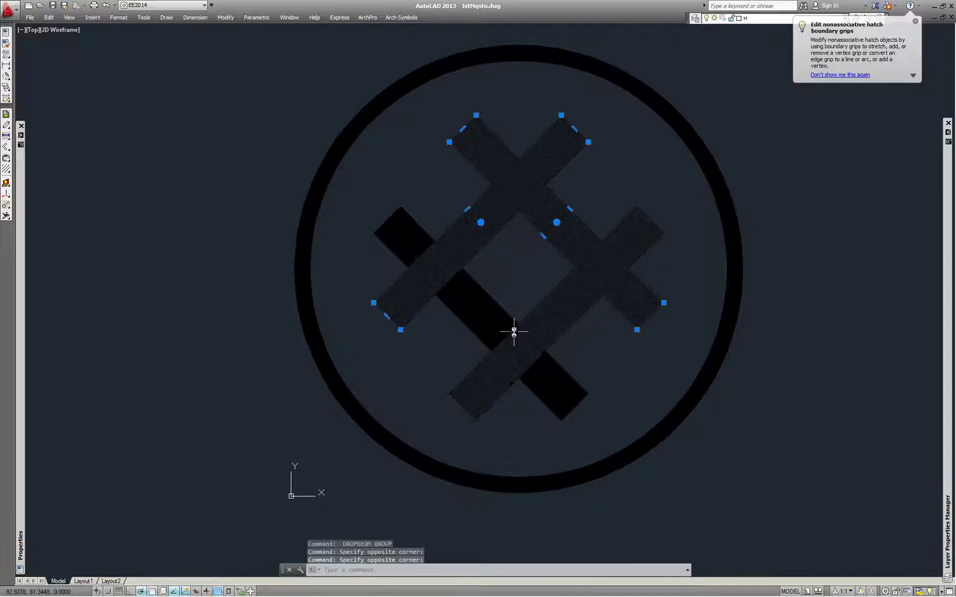
left_click(489, 323)
left_click(550, 314)
left_click(786, 19)
left_click(762, 68)
key("Escape")
scroll(638, 207, "down", 2)
left_click(603, 153)
key("Escape")
type("l")
key("Return")
scroll(454, 242, "up", 4)
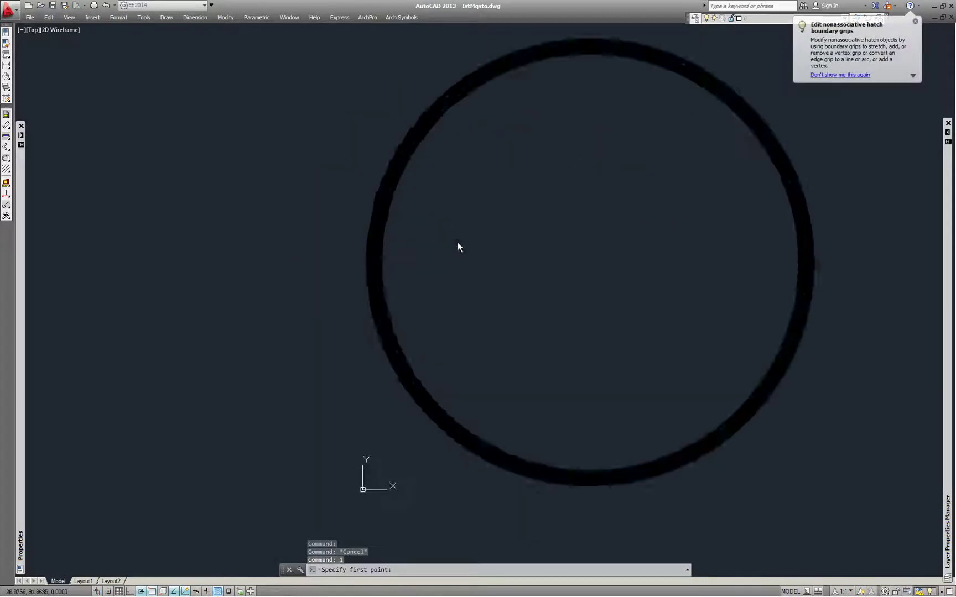
key("Escape")
scroll(553, 310, "down", 4)
left_click(707, 306)
left_click(590, 282)
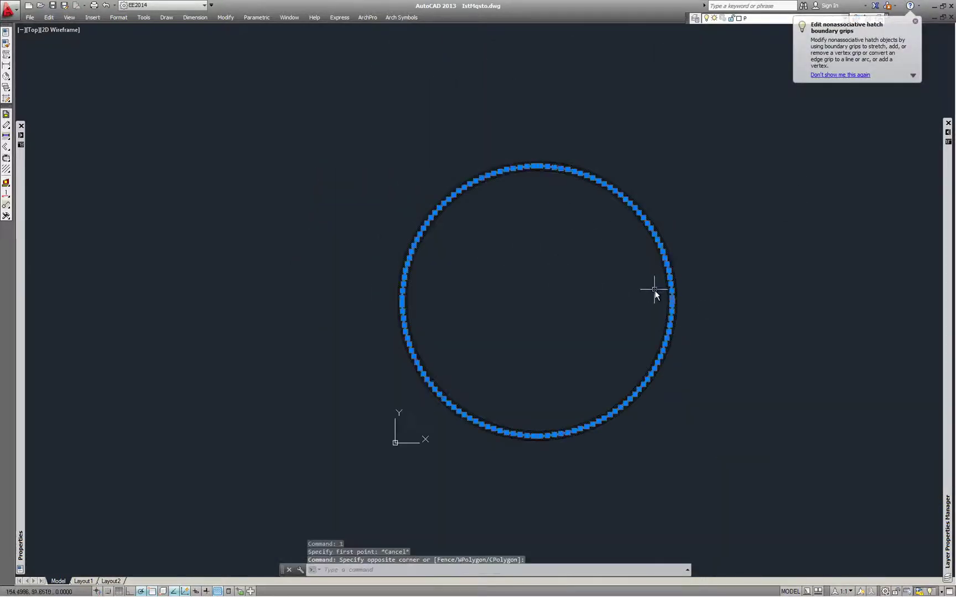
scroll(700, 321, "up", 4)
scroll(705, 327, "up", 4)
key("Escape")
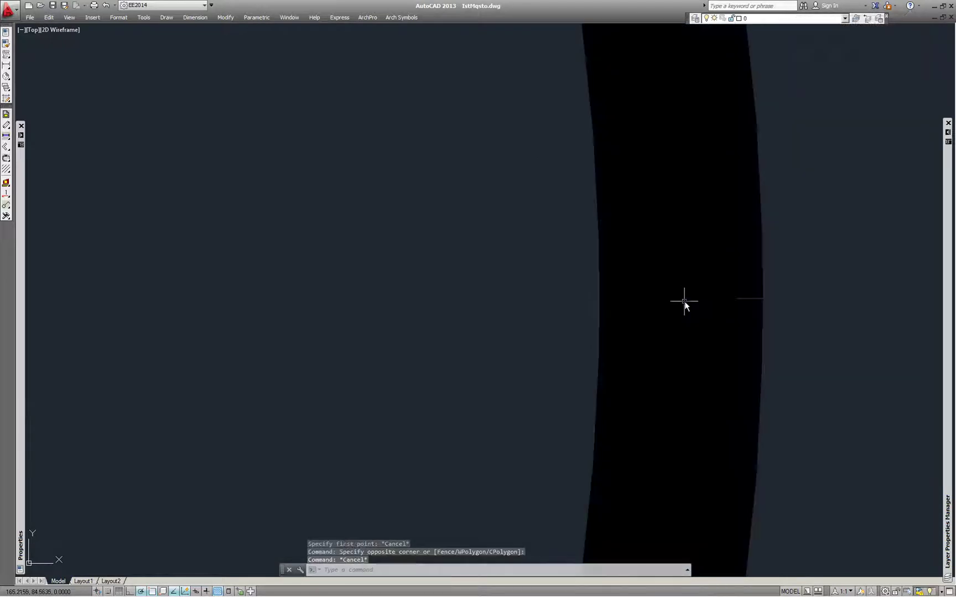
- Draw a horizontal line from the ring's right quadrant point across the ring and past its left side
type("l")
key("Return")
left_click(683, 298)
scroll(823, 292, "down", 8)
left_click(525, 294)
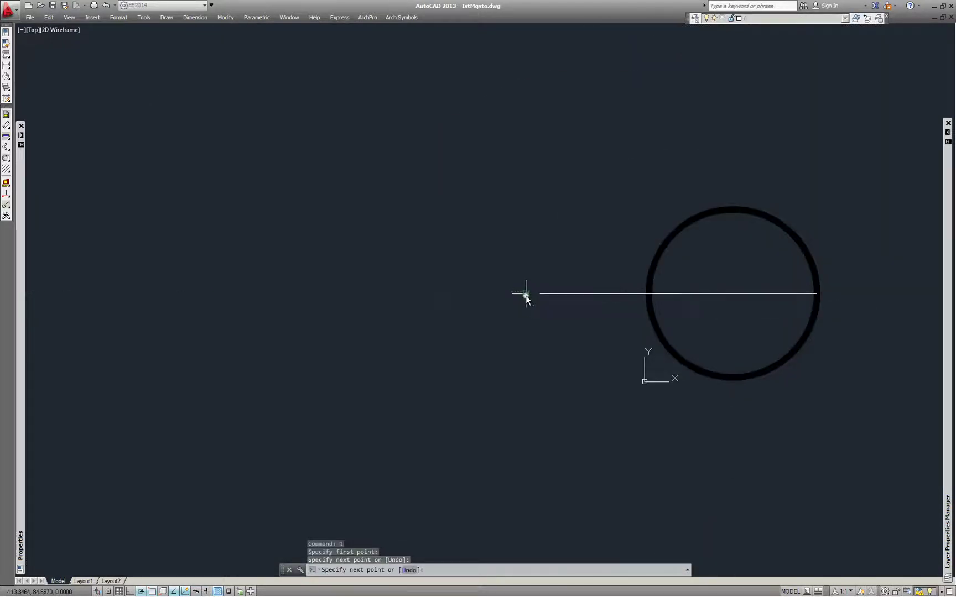
key("Escape")
- Trim off the part of the horizontal line that extends past the ring's left side
scroll(592, 277, "up", 6)
type("tr")
key("Return")
left_click(883, 391)
left_click(745, 352)
key("Return")
left_click(738, 408)
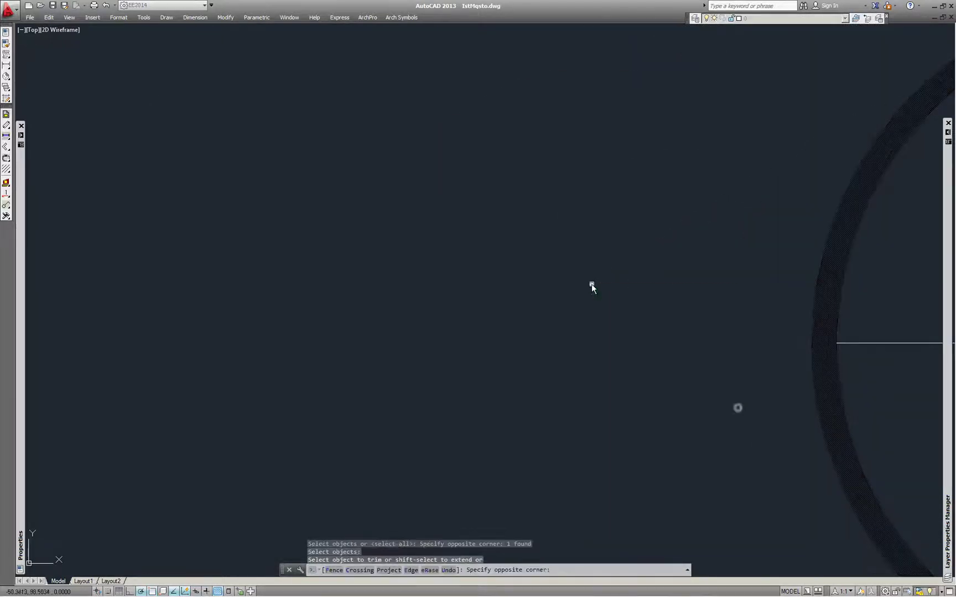
left_click(592, 284)
- Draw a circle centred on the line's midpoint, with its radius reaching the centreline of the black ring
scroll(488, 279, "down", 3)
scroll(675, 298, "up", 3)
type("c")
key("Return")
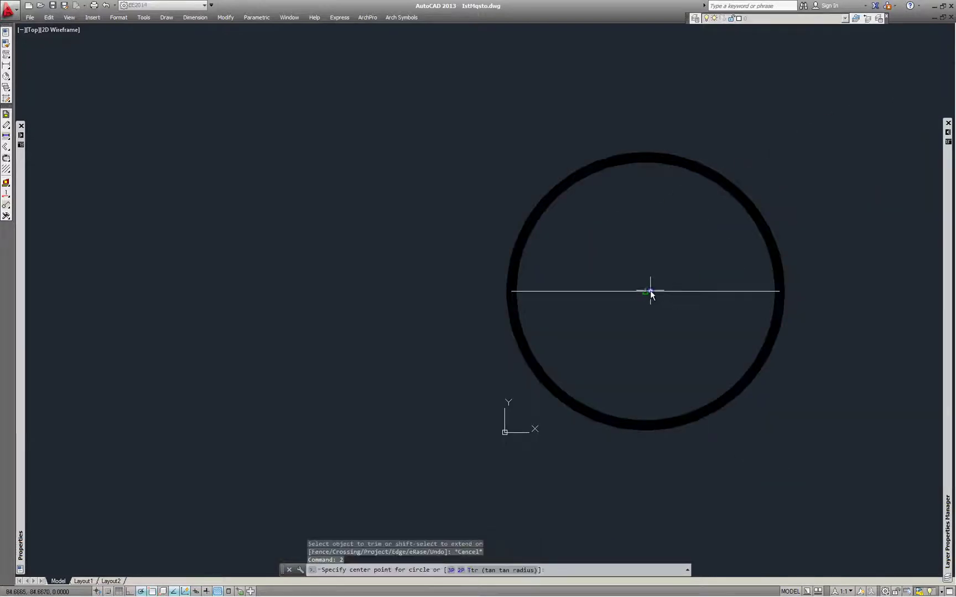
left_click(646, 291)
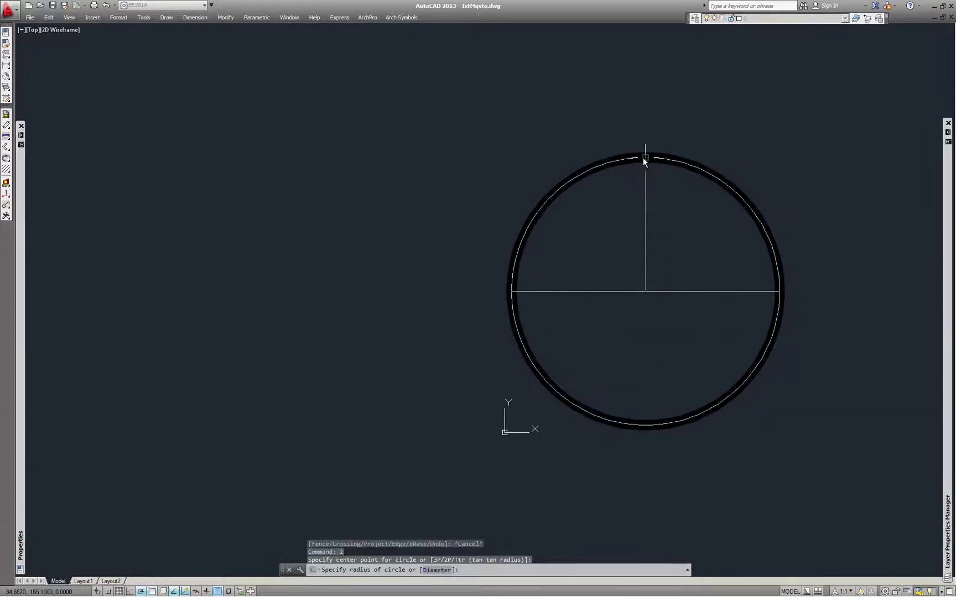
left_click(642, 158)
- Erase the horizontal construction line and the original thick black ring polyline
left_click(612, 291)
key("Delete")
left_click(509, 320)
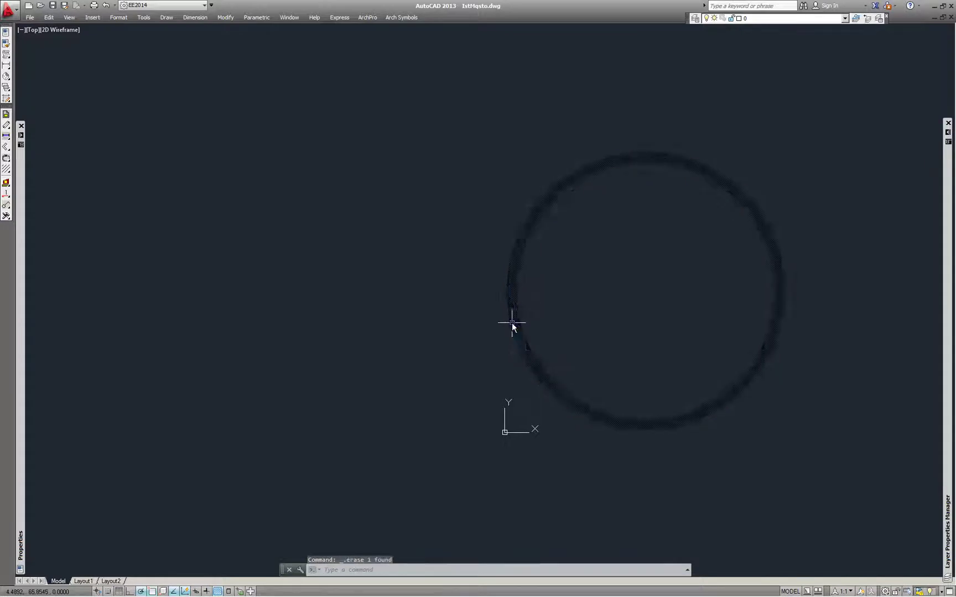
key("Delete")
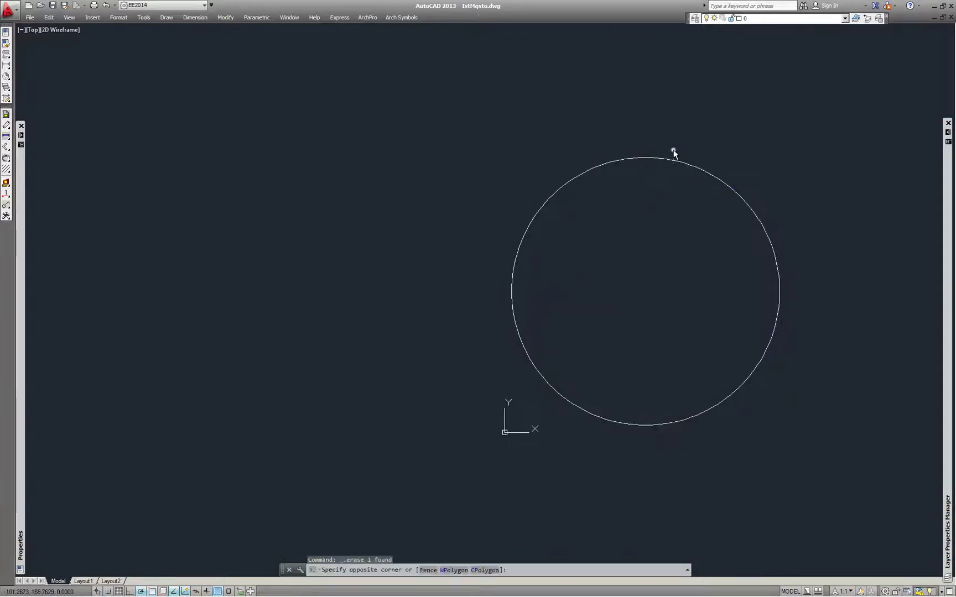
- Move the new circle to the picto_lines layer
left_click(672, 150)
left_click(653, 189)
left_click(783, 18)
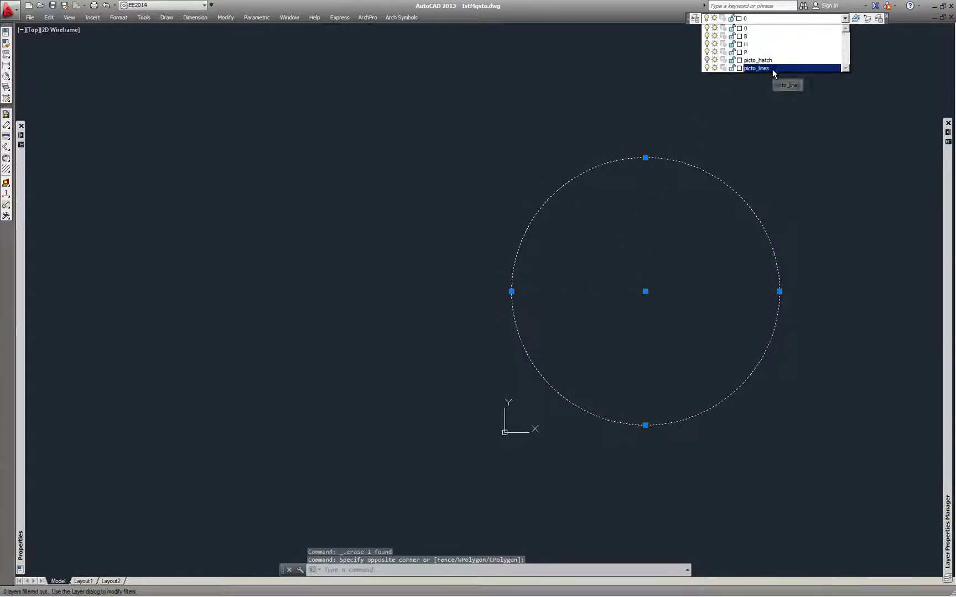
left_click(769, 68)
key("Escape")
- Turn all layers back on to display the symbol's hatches
type("l")
key("space")
type("++")
key("space")
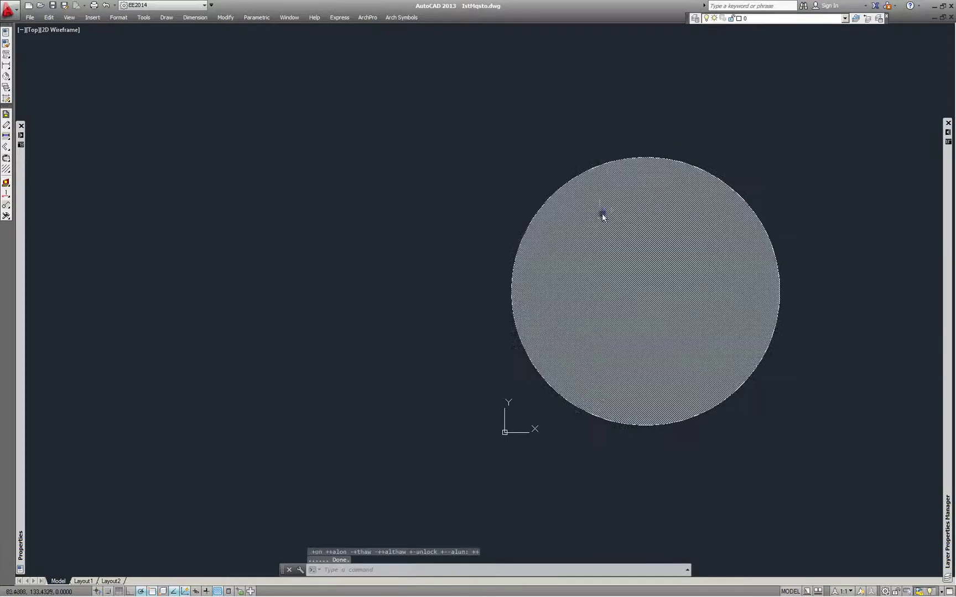
scroll(704, 212, "up", 4)
scroll(667, 142, "down", 2)
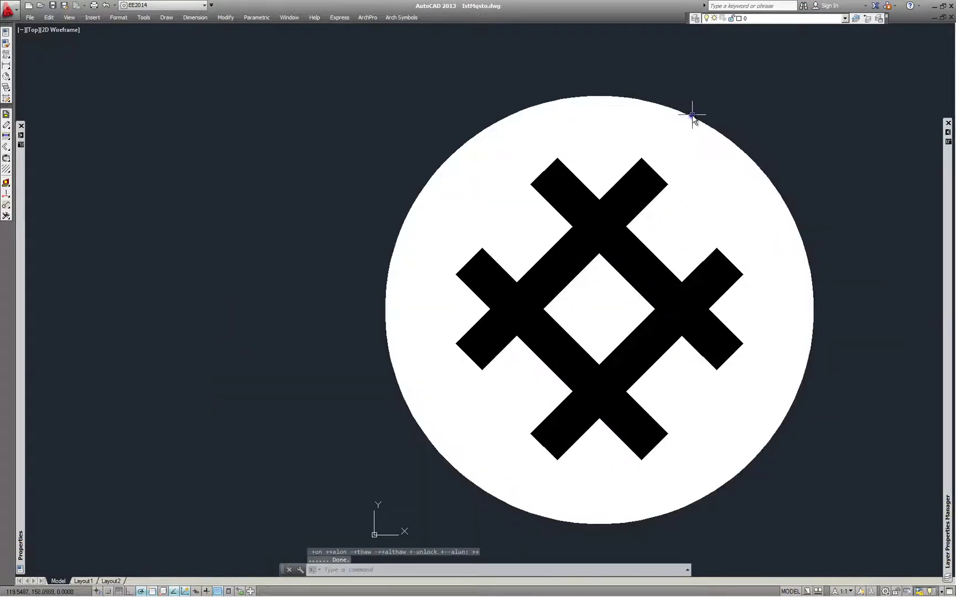
- Select the outline circle and set the picto_lines layer color to 250
left_click(693, 116)
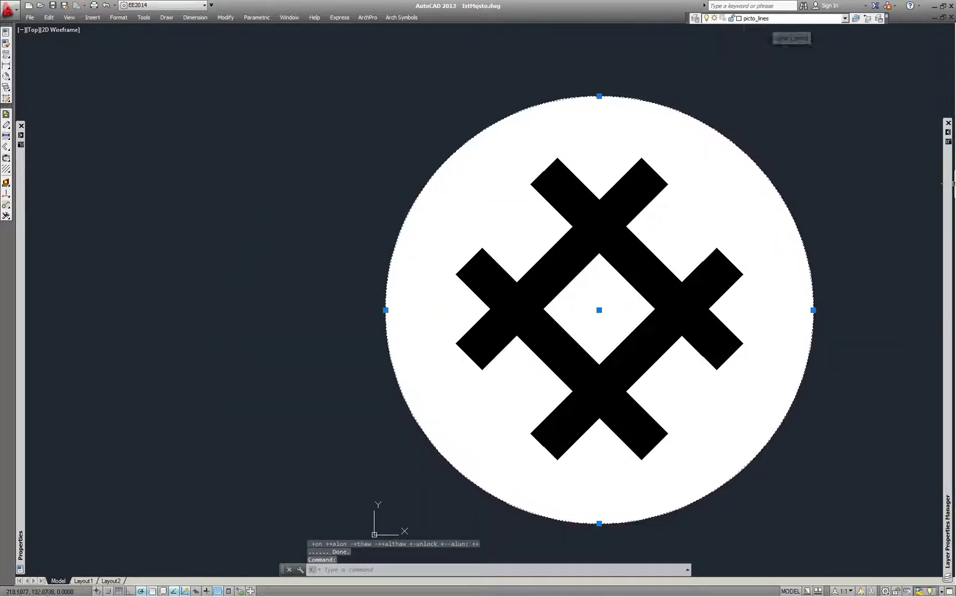
mouse_move(948, 188)
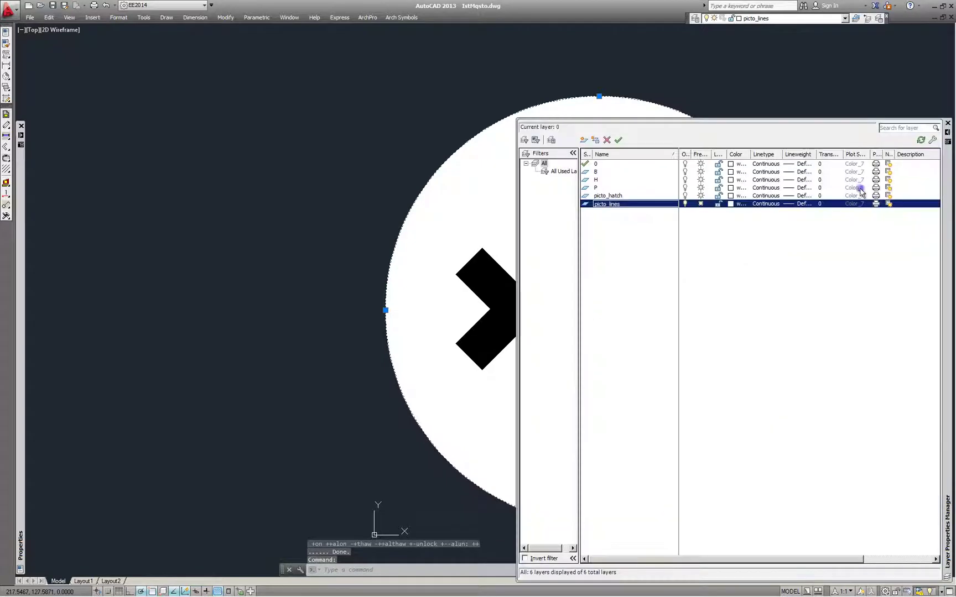
left_click(730, 204)
double_click(400, 337)
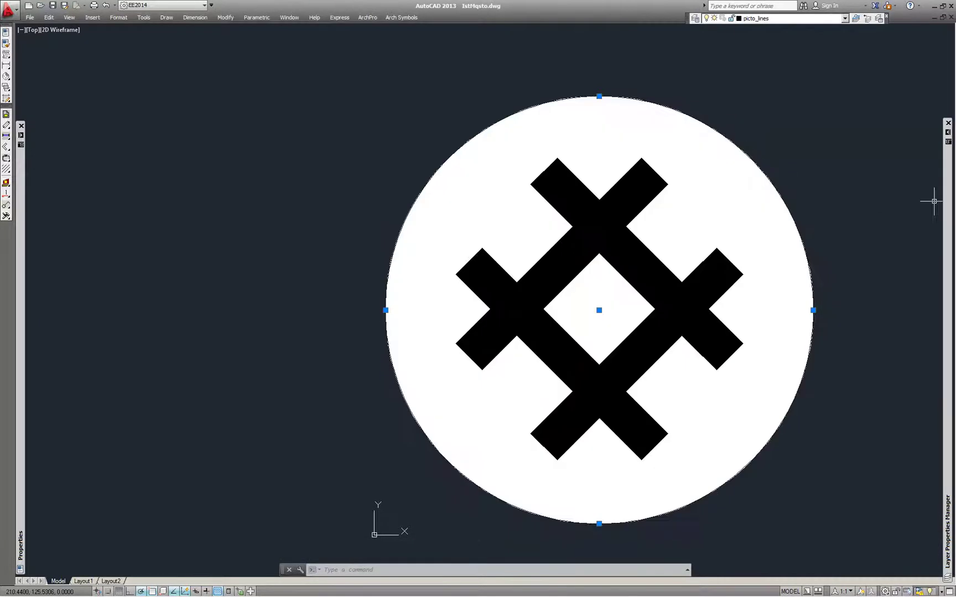
- Set the lineweight of the picto_lines layer to 0.40 mm
mouse_move(943, 165)
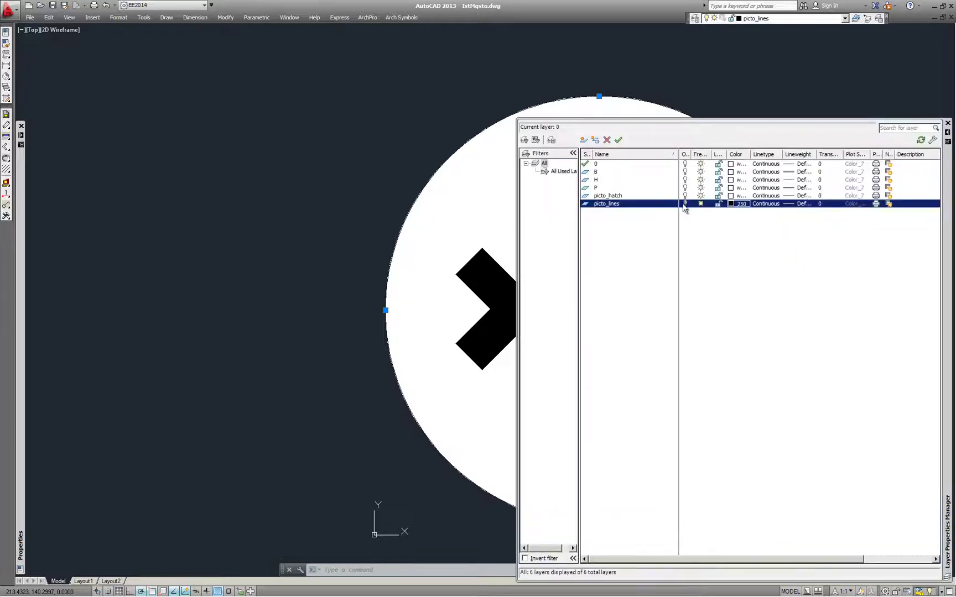
left_click(795, 205)
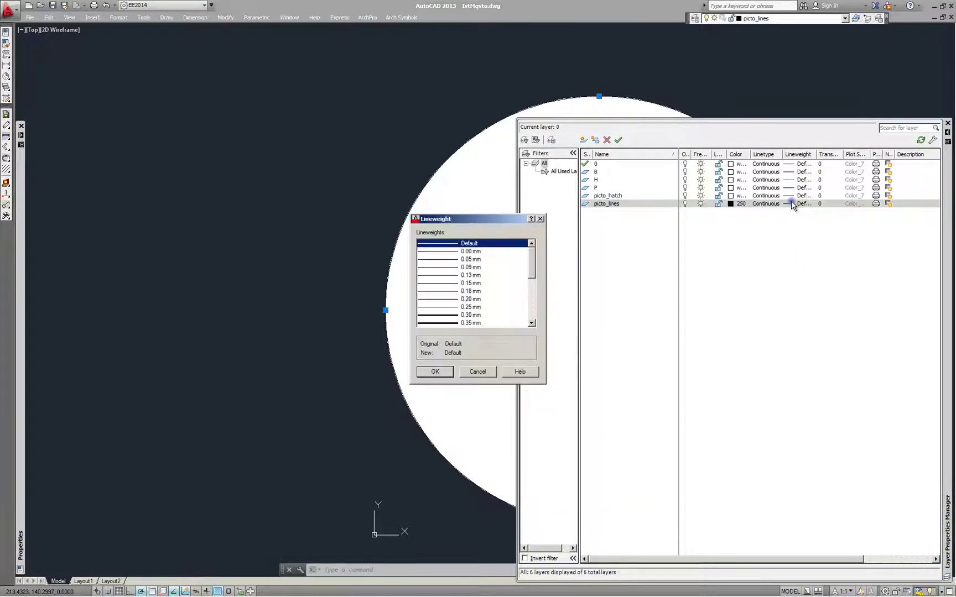
left_click(474, 318)
scroll(474, 318, "down", 1)
left_click(477, 307)
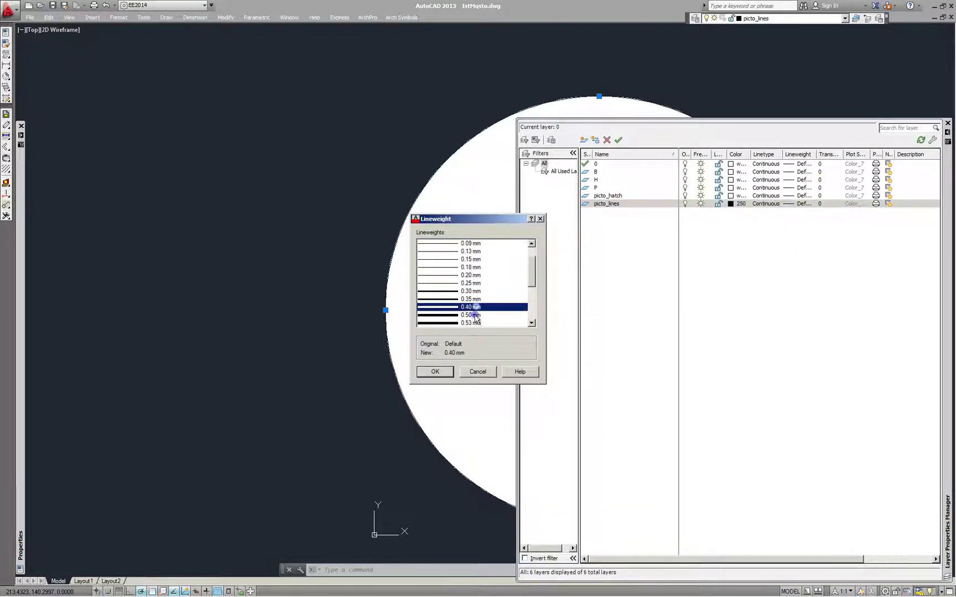
left_click(435, 371)
- Send the circular white background hatch to the back of the draw order
left_click(692, 159)
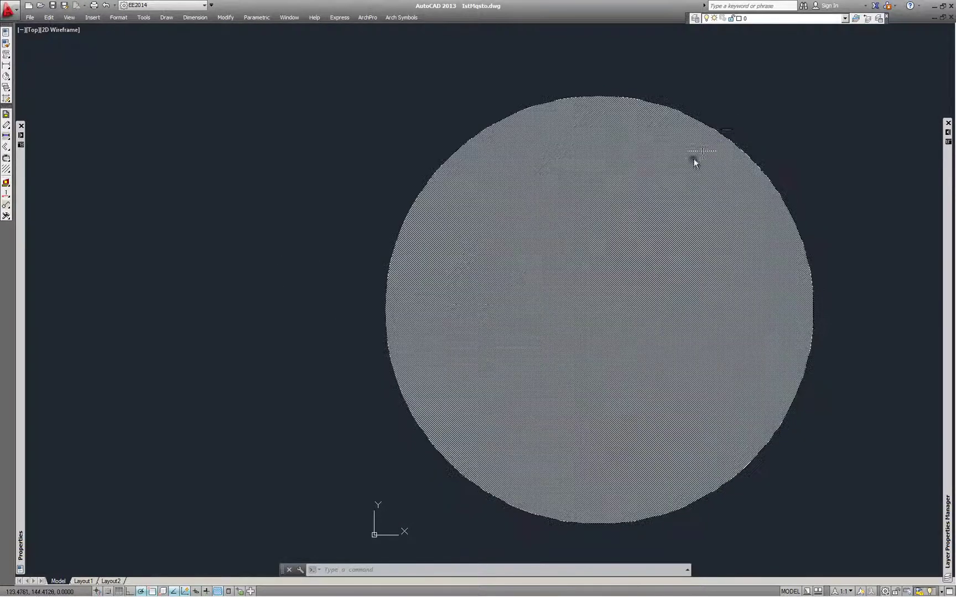
right_click(692, 159)
mouse_move(728, 319)
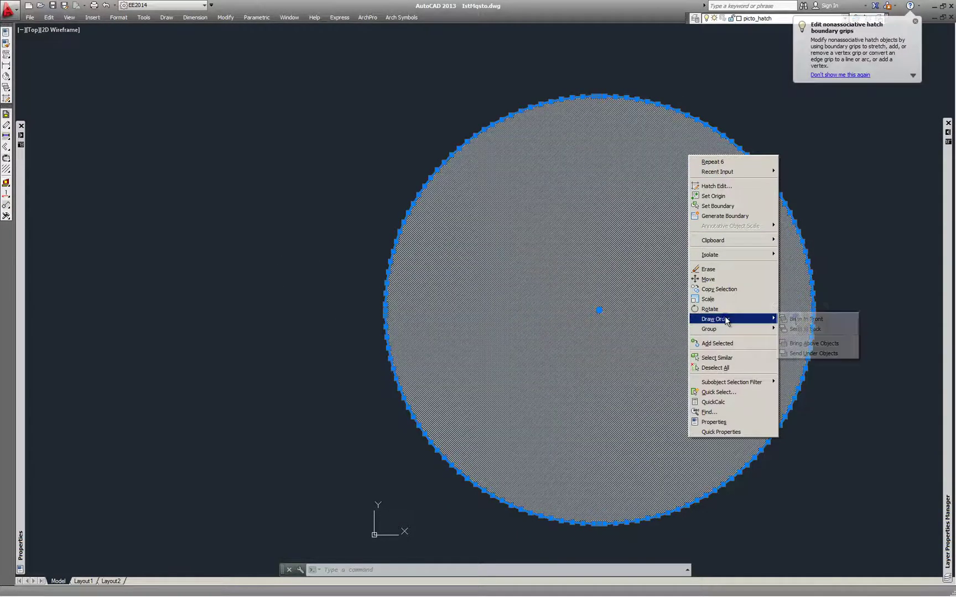
left_click(806, 320)
scroll(636, 141, "up", 5)
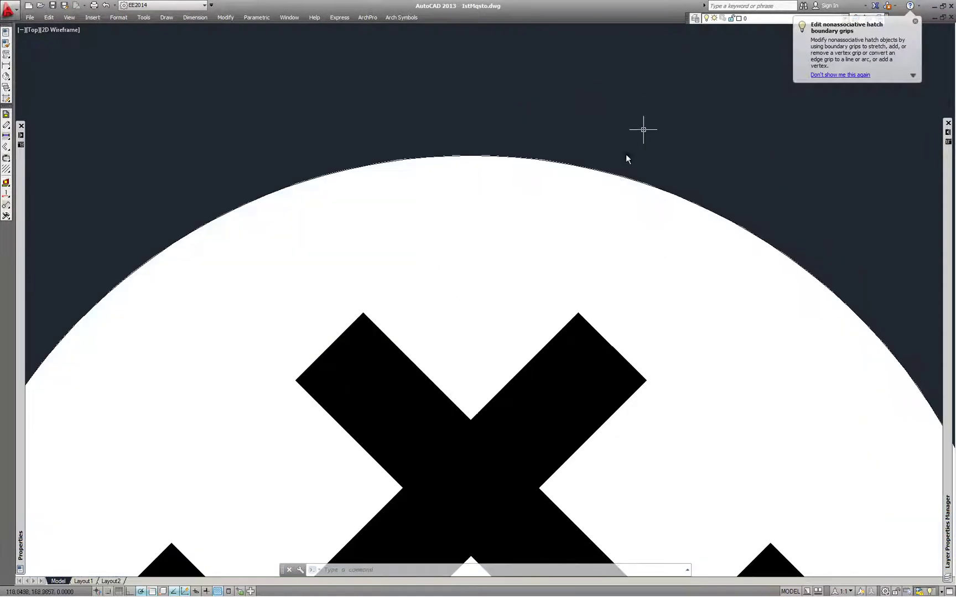
- Turn on lineweight display so the symbol's outline circle shows its assigned thickness
scroll(587, 146, "down", 5)
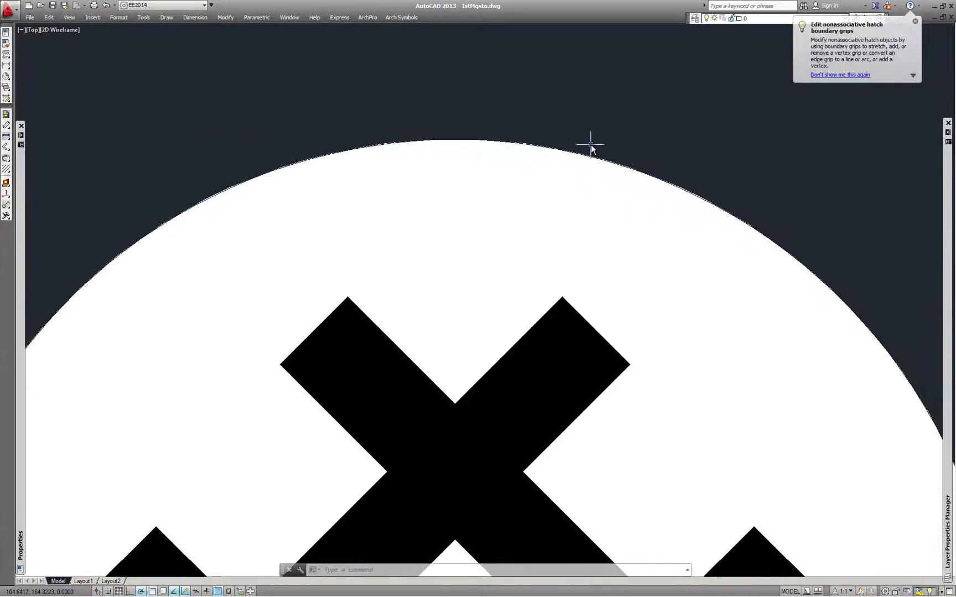
key("Escape")
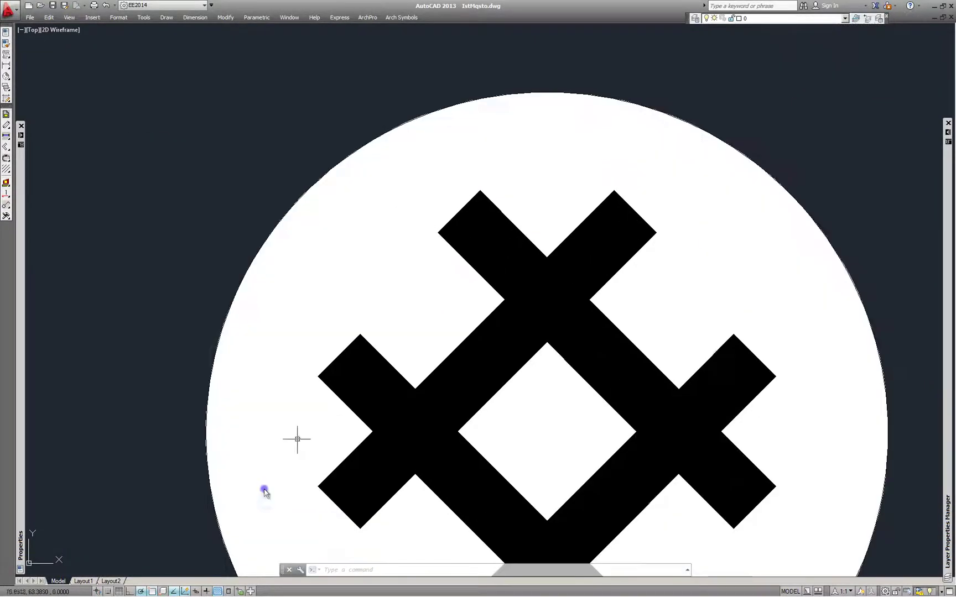
left_click(207, 591)
scroll(542, 93, "down", 5)
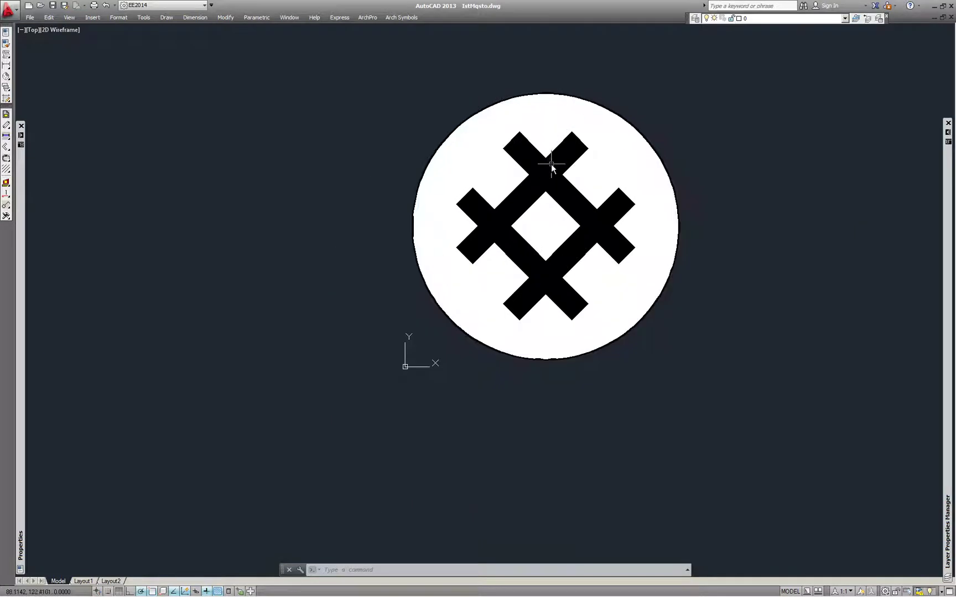
- Select the whole symbol, including the outline circle and all hatches, and copy it to the clipboard
left_click(339, 113)
left_click(656, 331)
key("ctrl+c")
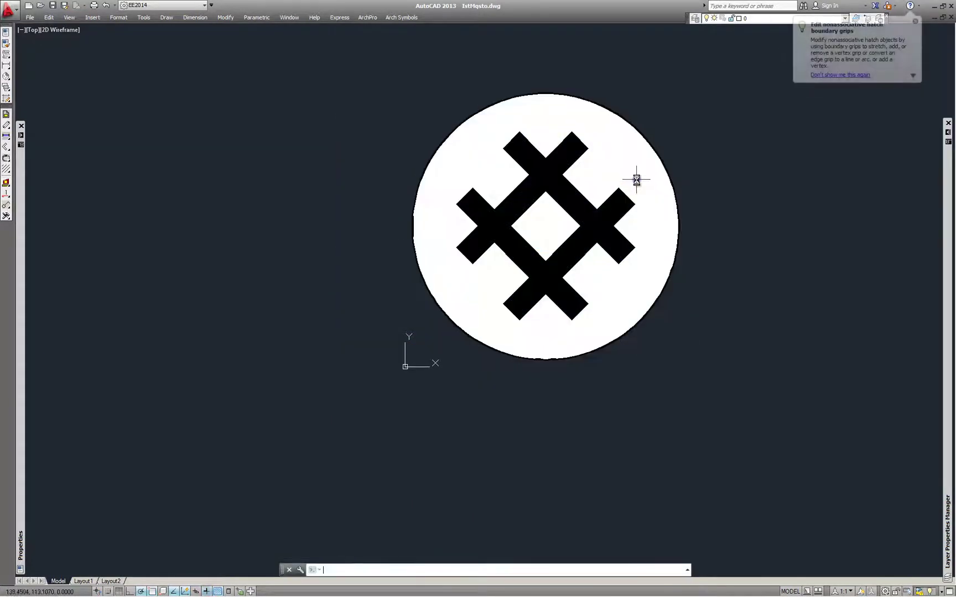
scroll(509, 198, "up", 4)
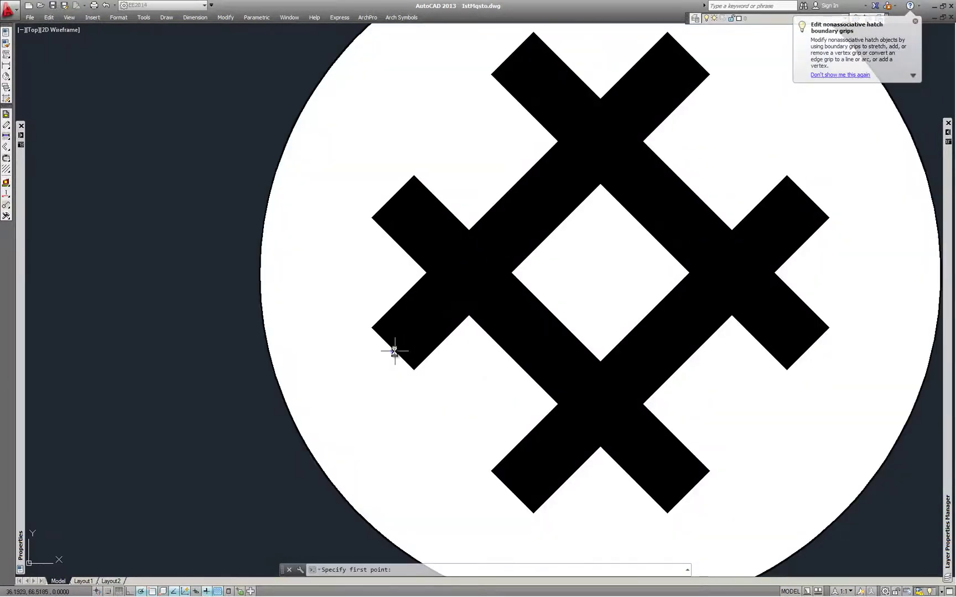
scroll(513, 249, "down", 5)
left_click(354, 142)
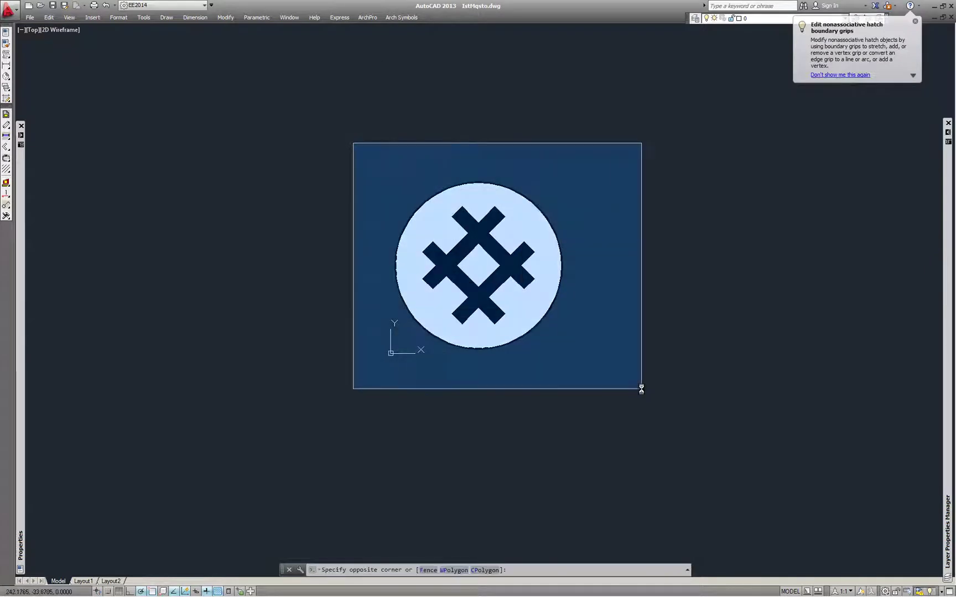
left_click(640, 388)
scroll(521, 182, "up", 2)
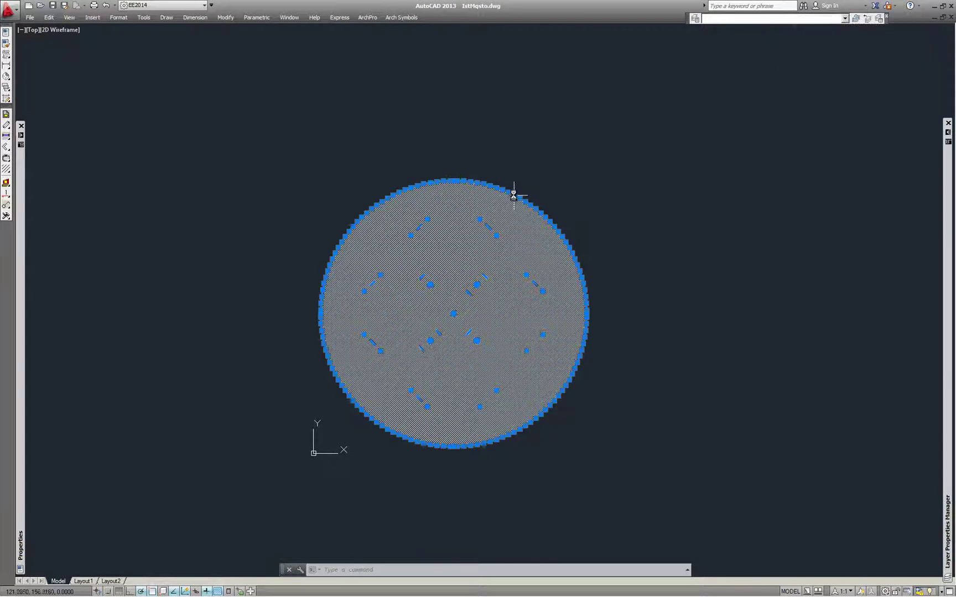
key("ctrl+c")
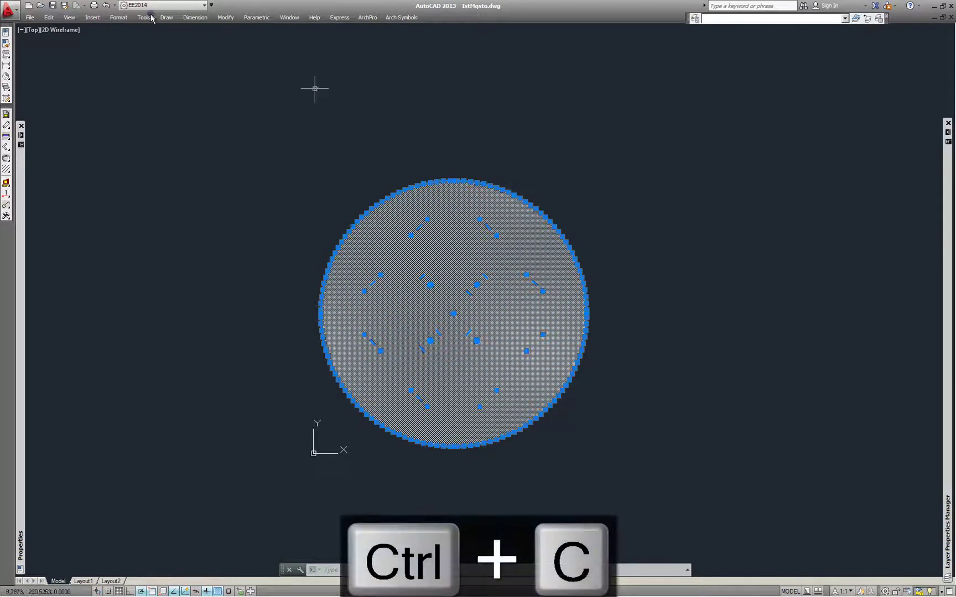
- Switch to the BRUo_podlojka.dwg drawing and paste the copied symbol into an empty area of model space
left_click(293, 18)
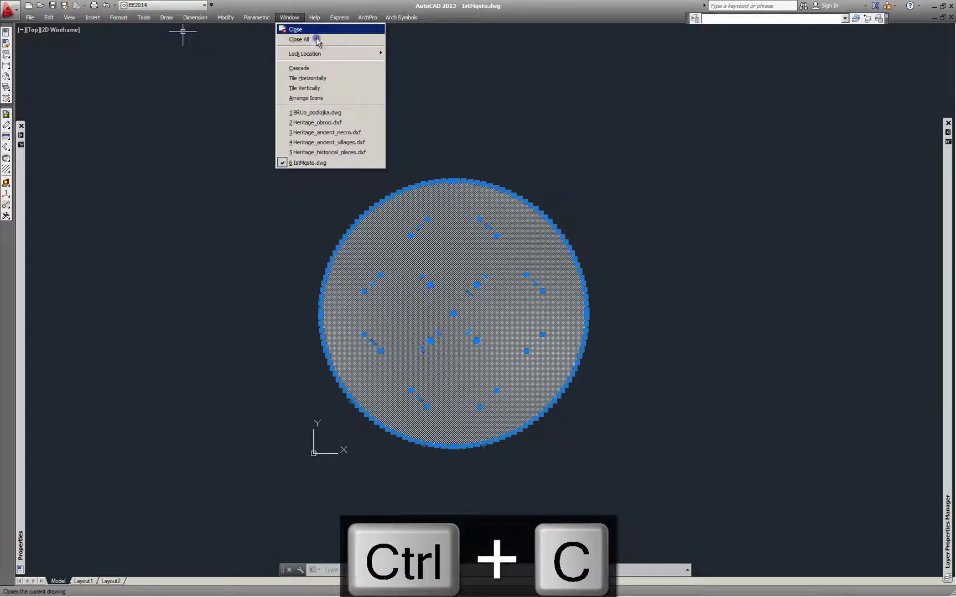
left_click(328, 113)
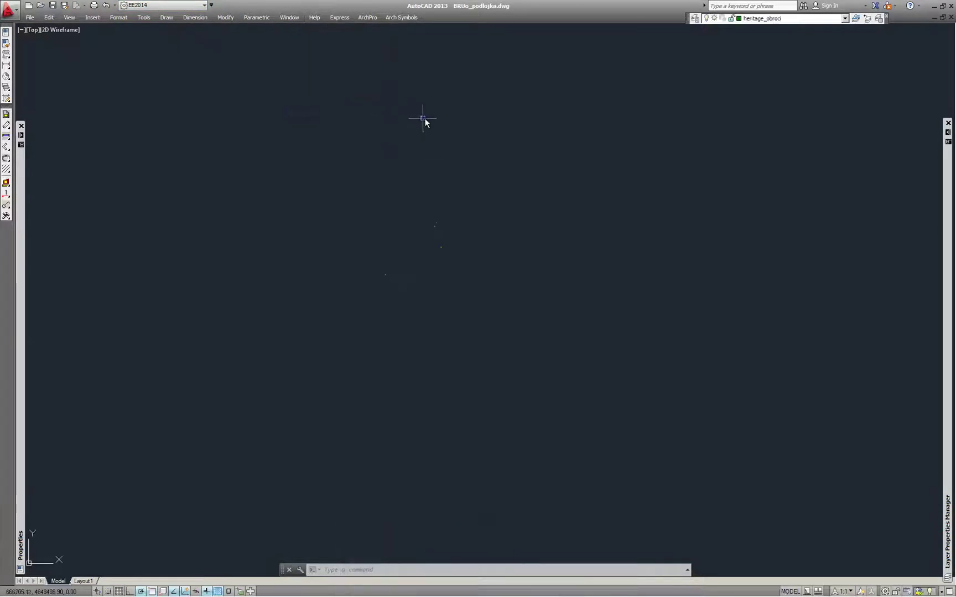
key("ctrl+v")
scroll(552, 241, "up", 2)
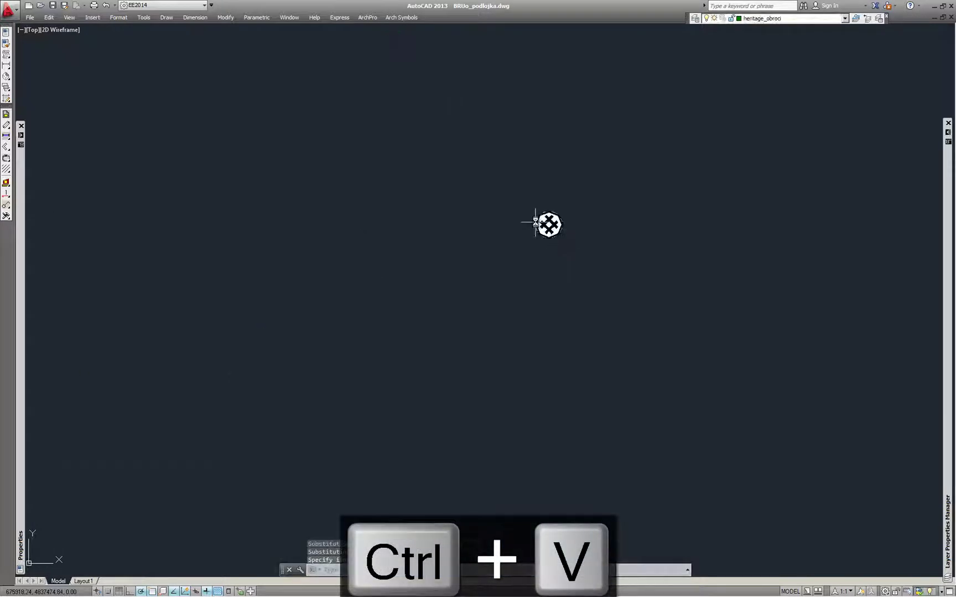
- Regenerate the drawing to smooth the pasted symbol's circular outline
type("rege")
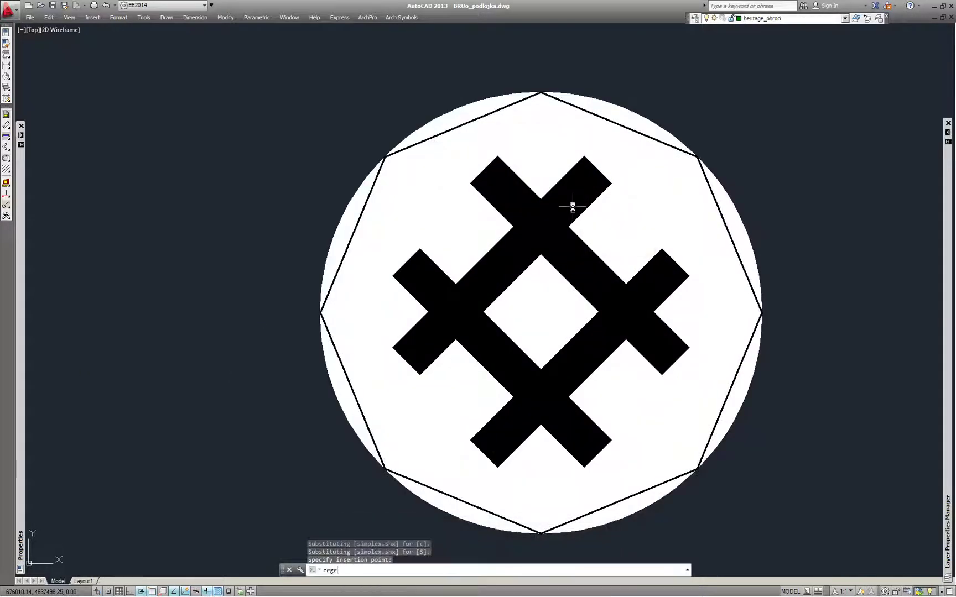
type("n")
key("Return")
scroll(586, 183, "down", 12)
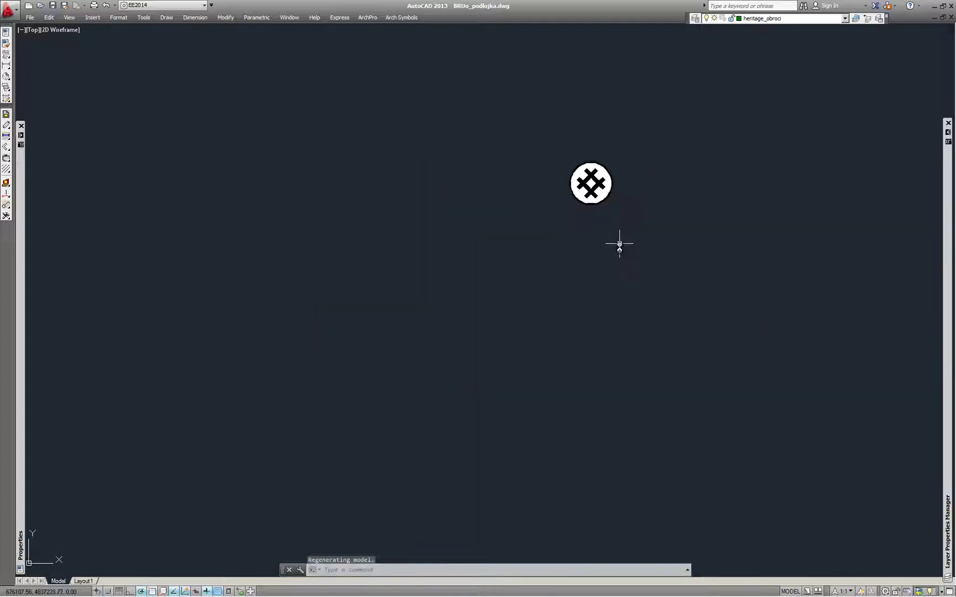
scroll(628, 218, "up", 10)
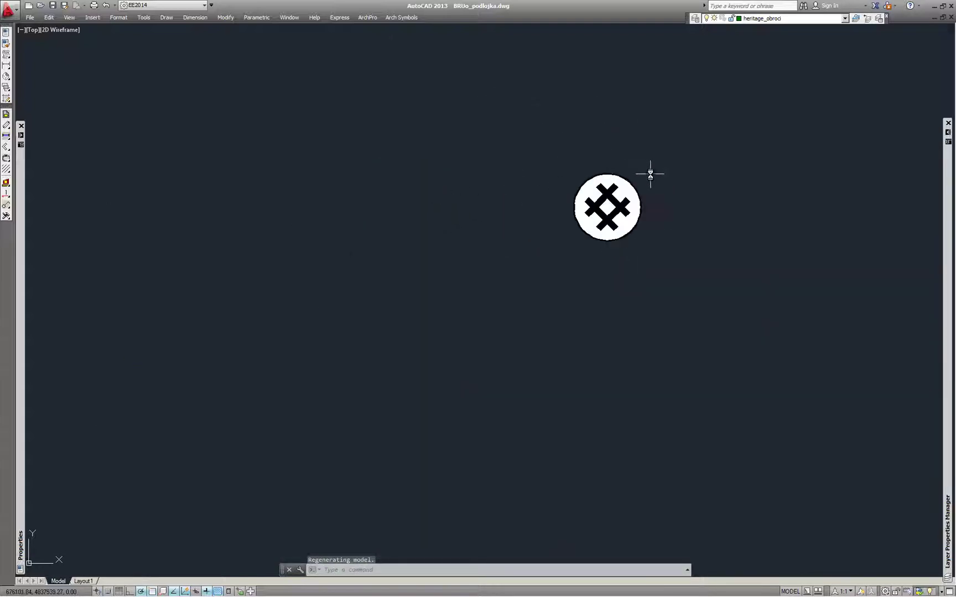
type("b1")
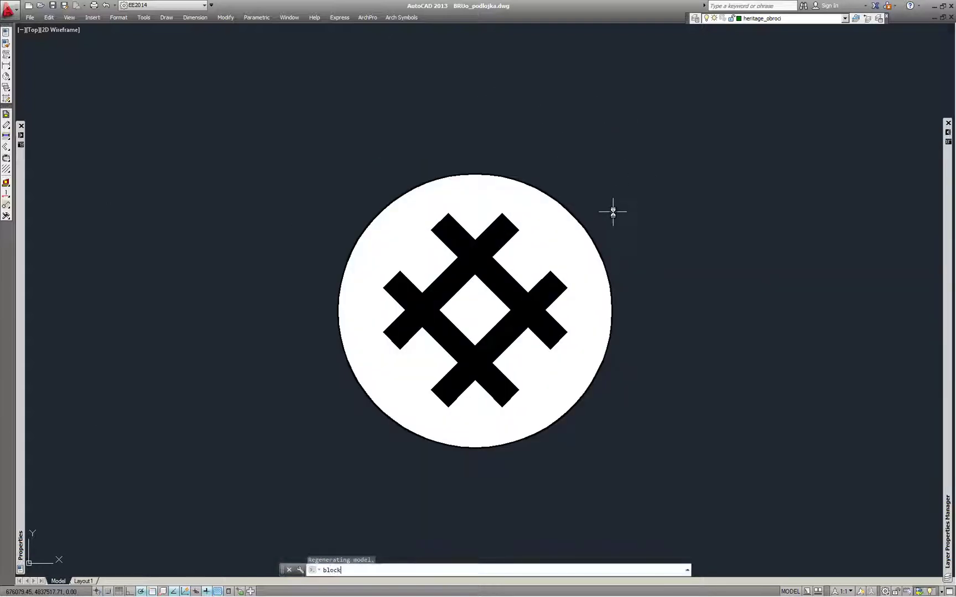
key("Escape")
key("Escape")
- Select all objects of the pasted symbol and move them to layer 0
left_click(241, 107)
left_click(711, 506)
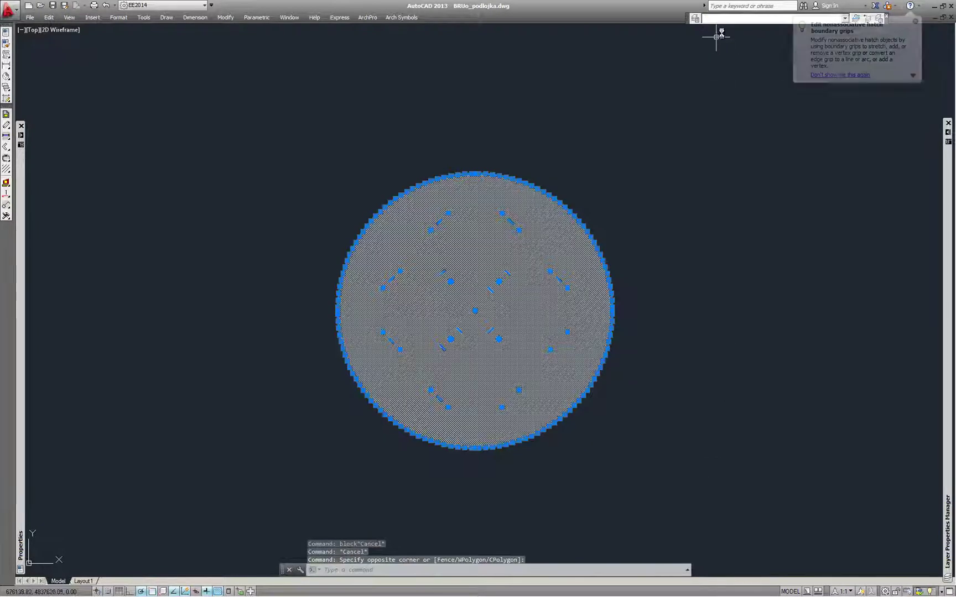
left_click(736, 19)
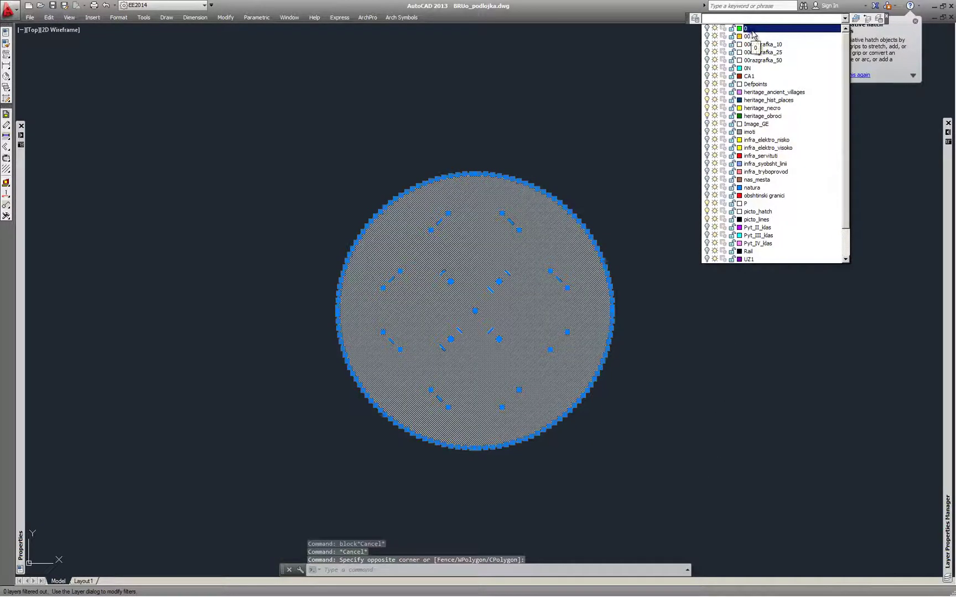
left_click(752, 30)
key("Escape")
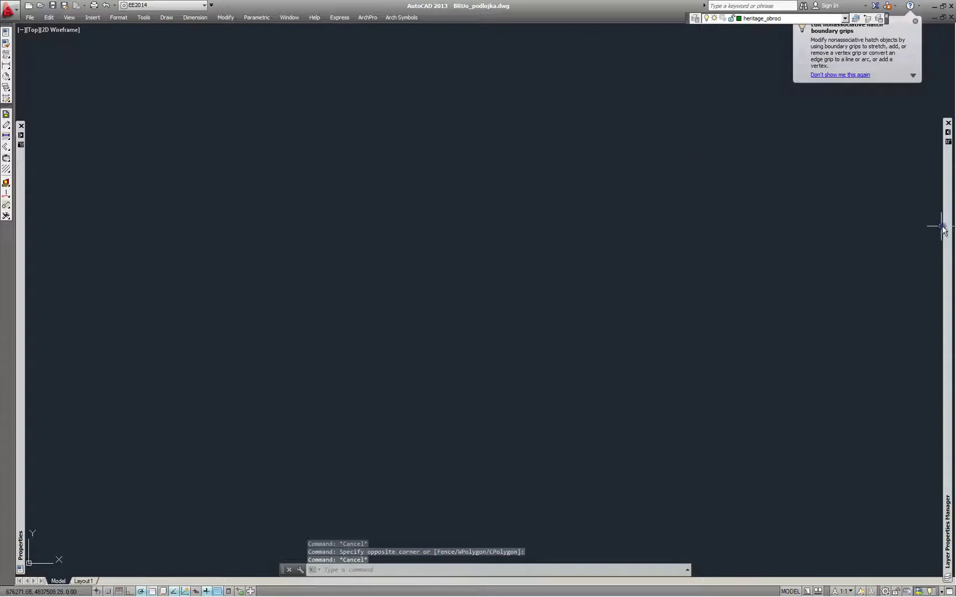
- Turn on layer 0 to display the symbol
mouse_move(941, 218)
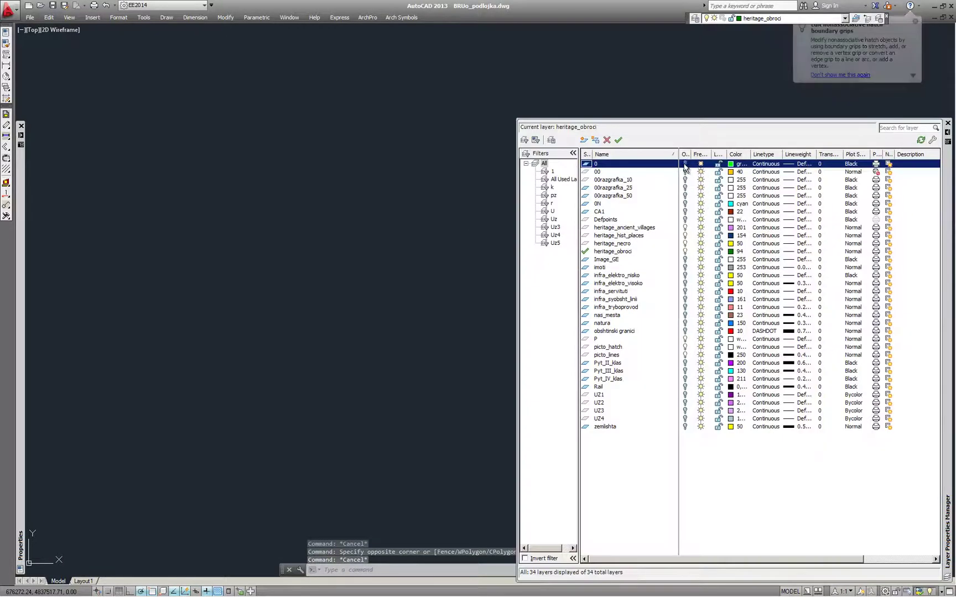
key("Escape")
scroll(350, 235, "down", 2)
scroll(386, 212, "up", 2)
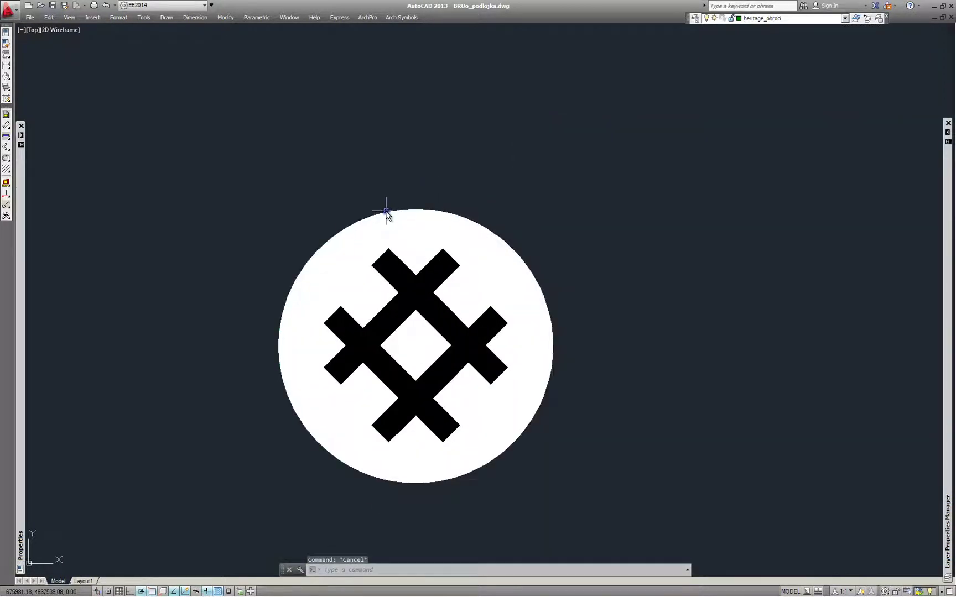
- Start a block definition named hist_place and select all of the symbol's objects for it
type("block")
key("Return")
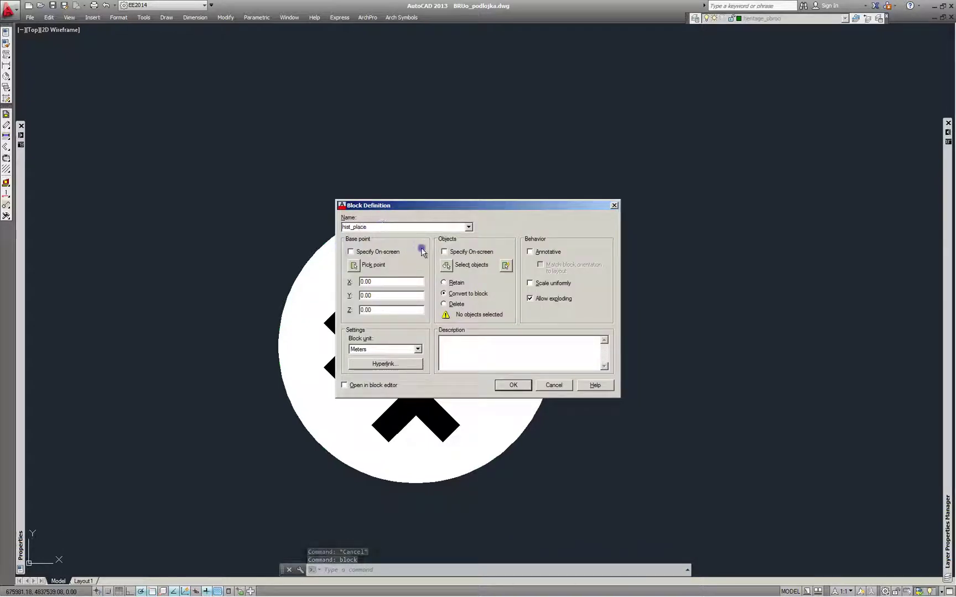
left_click(452, 266)
left_click(167, 143)
left_click(661, 513)
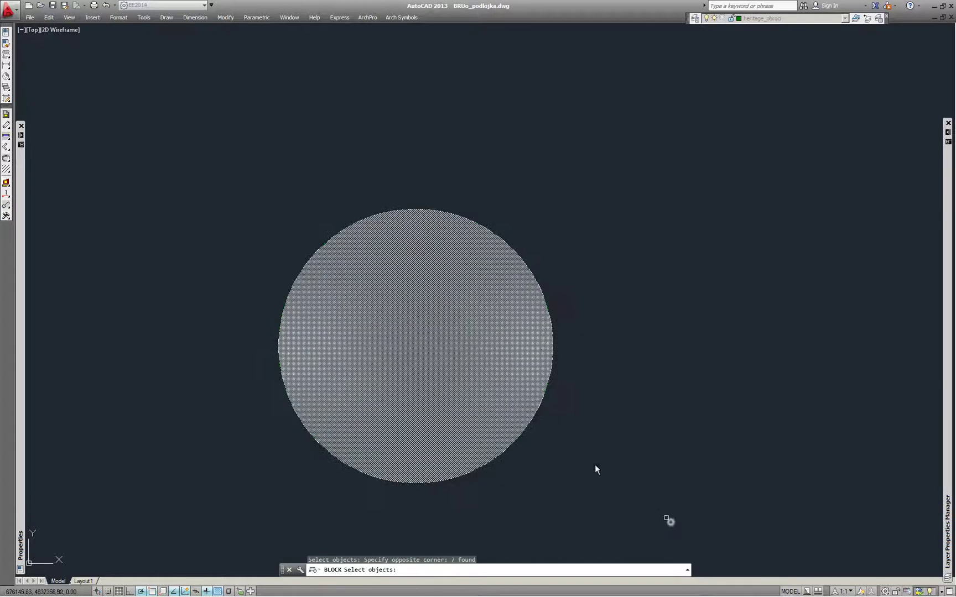
key("Return")
- Set the block's base point at the circle's center, retain the original objects, and create the hist_place block
left_click(352, 274)
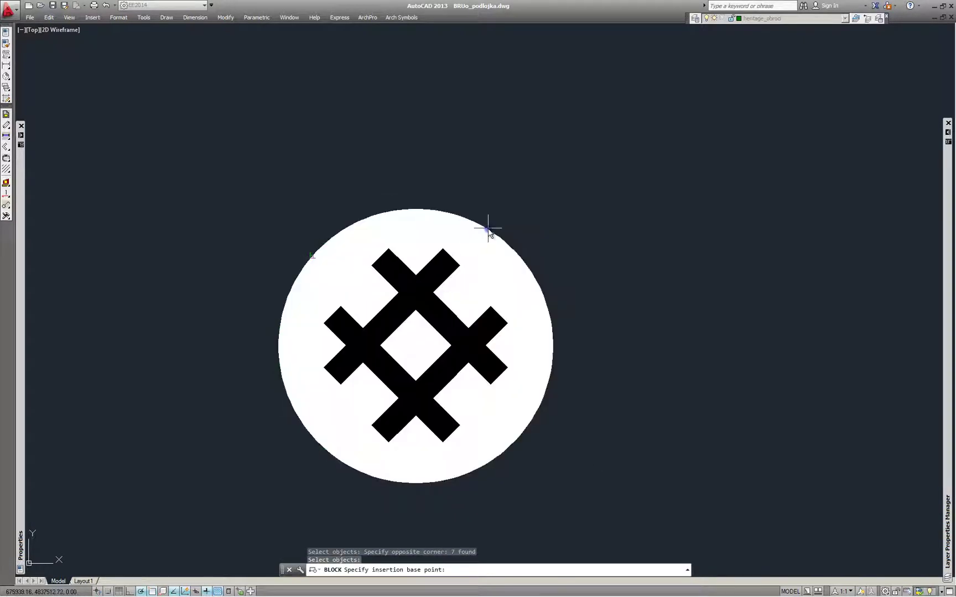
right_click(517, 252, "shift")
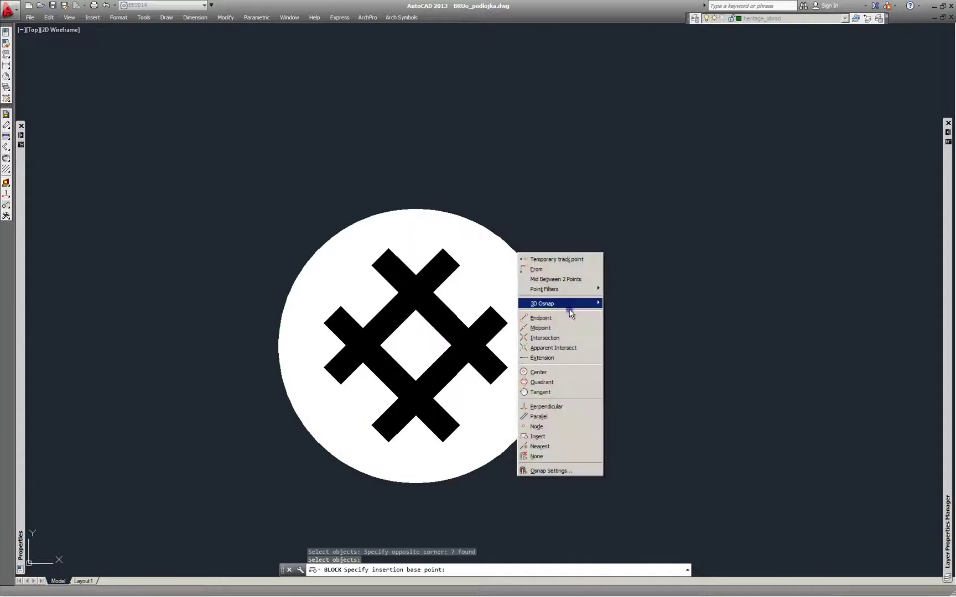
left_click(537, 372)
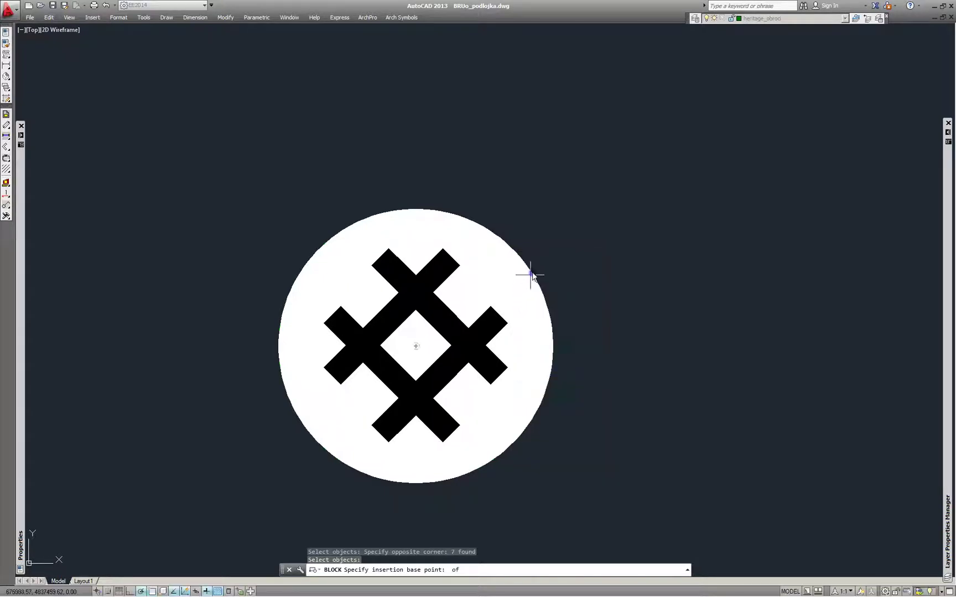
left_click(416, 347)
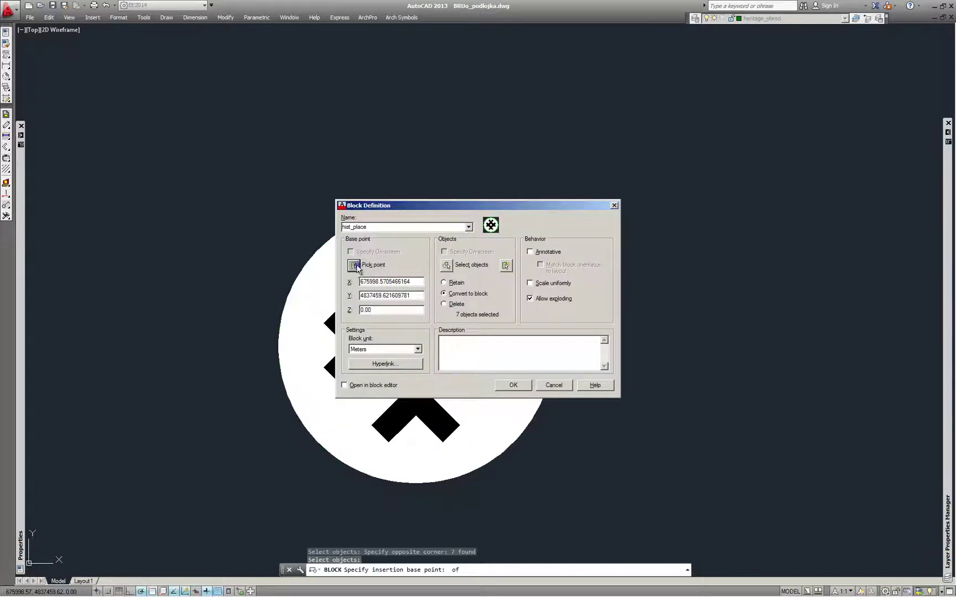
left_click(443, 283)
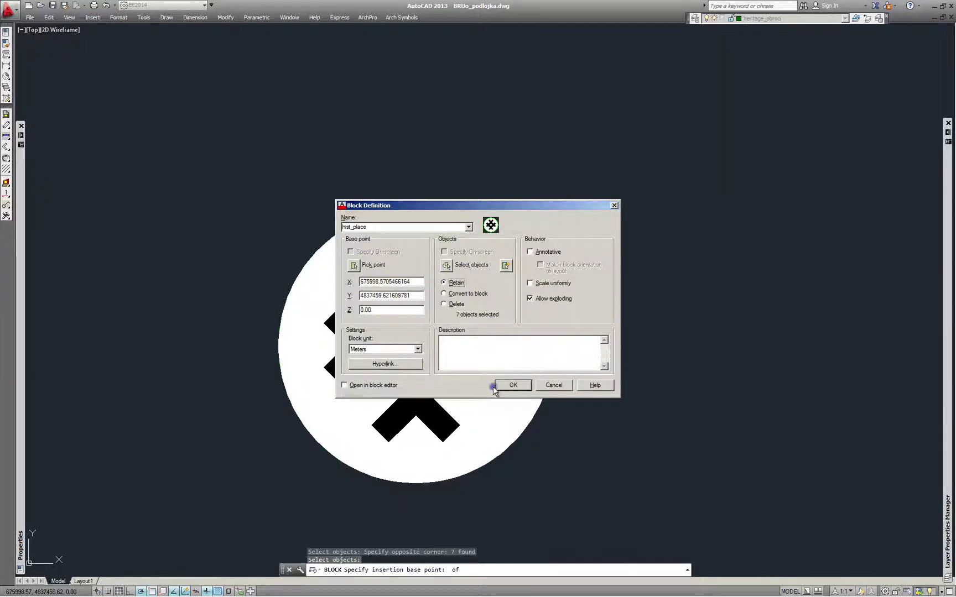
left_click(527, 385)
scroll(600, 307, "down", 3)
scroll(566, 290, "down", 4)
scroll(461, 244, "up", 4)
type("i")
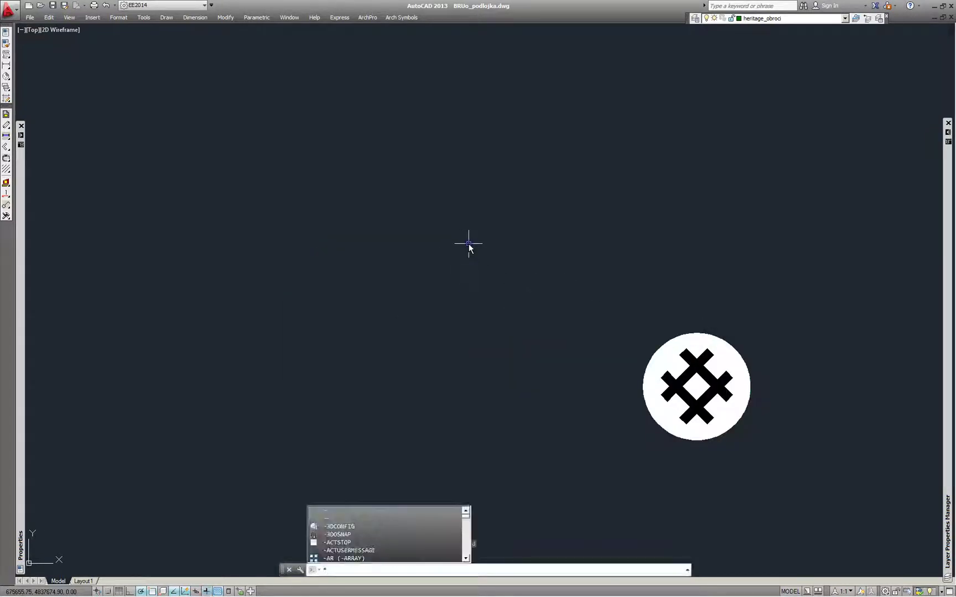
key("Return")
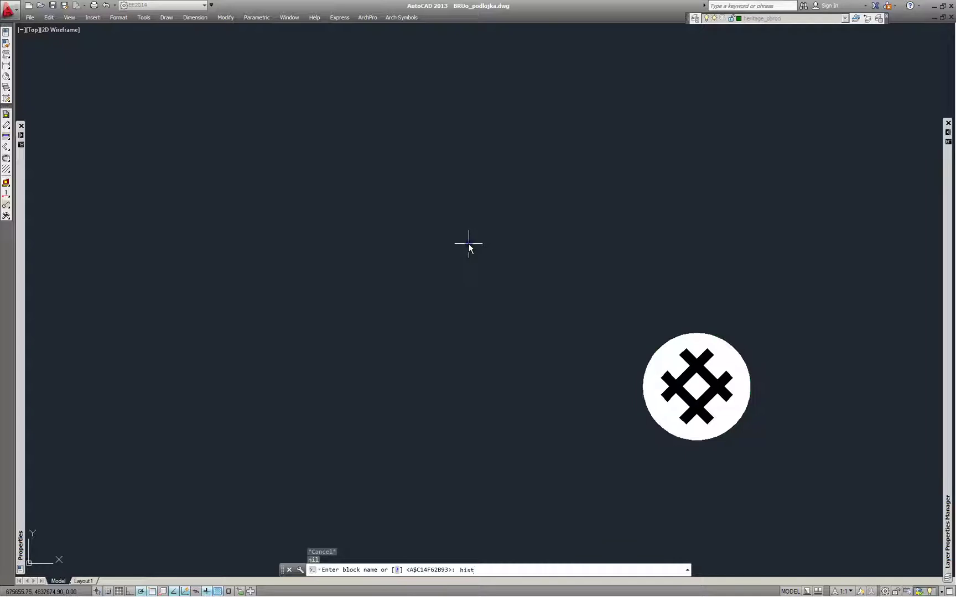
key("Escape")
scroll(725, 331, "up", 4)
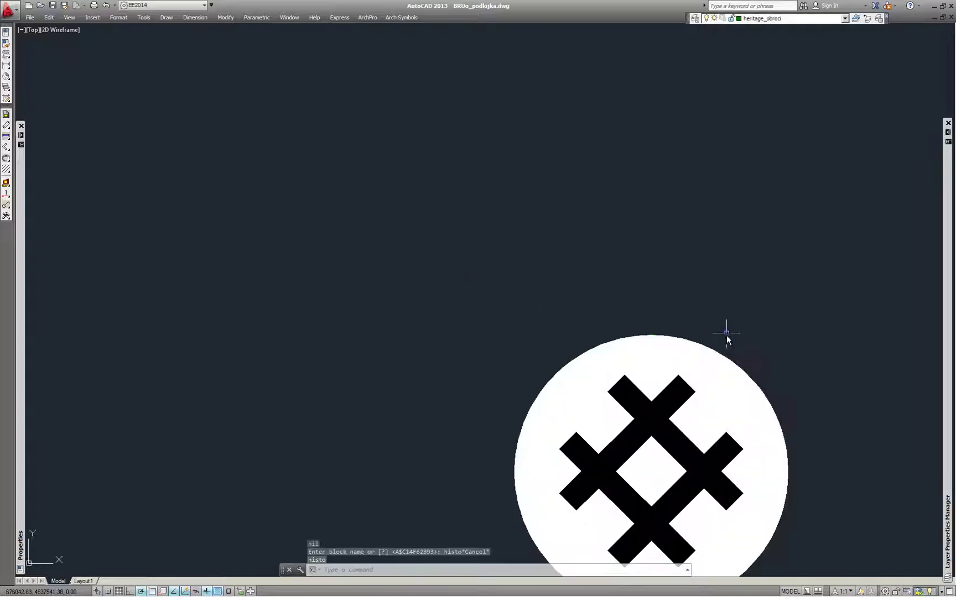
scroll(618, 316, "down", 2)
scroll(690, 319, "up", 2)
type("block")
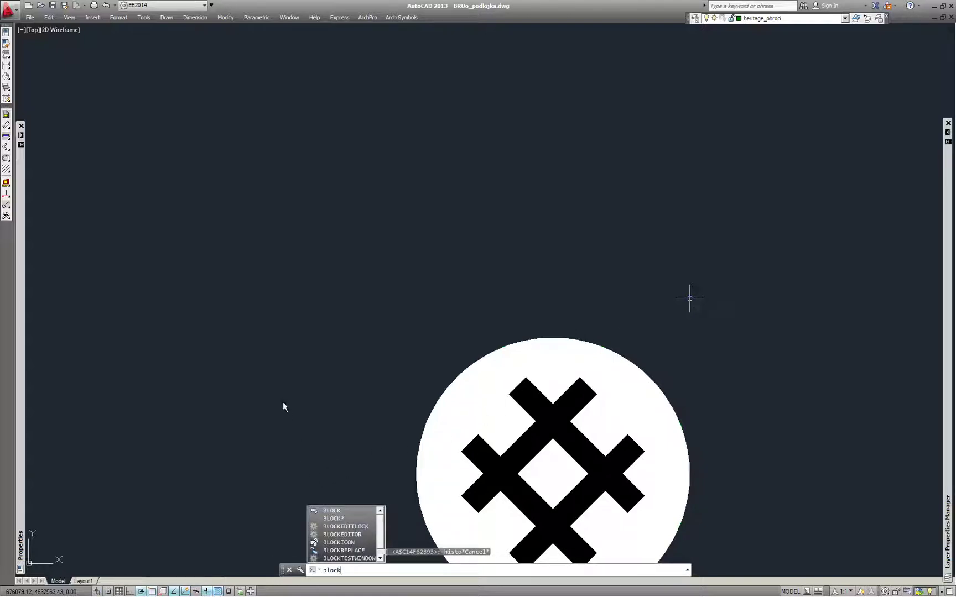
left_click(350, 534)
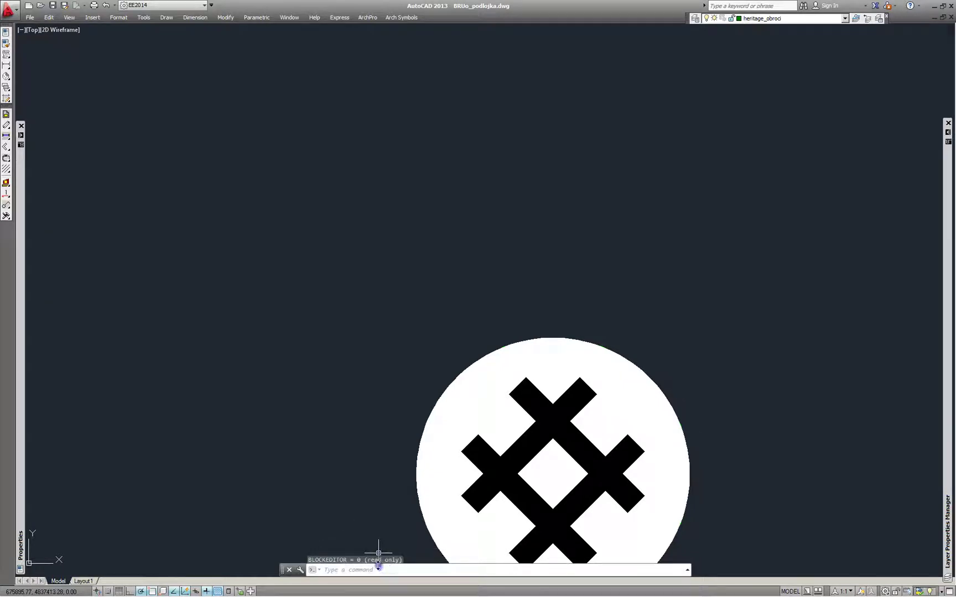
key("Escape")
left_click(367, 207)
left_click(423, 222)
key("Escape")
- Insert the hist_place block beside the original symbol at scale 1 and rotation 0
scroll(421, 256, "down", 2)
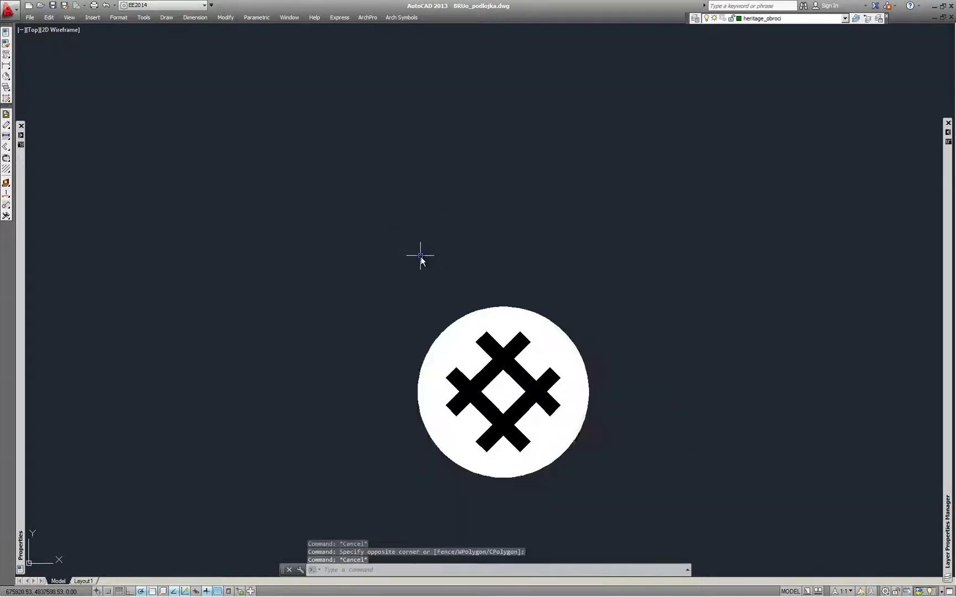
scroll(420, 255, "down", 2)
scroll(476, 294, "up", 2)
scroll(458, 299, "up", 2)
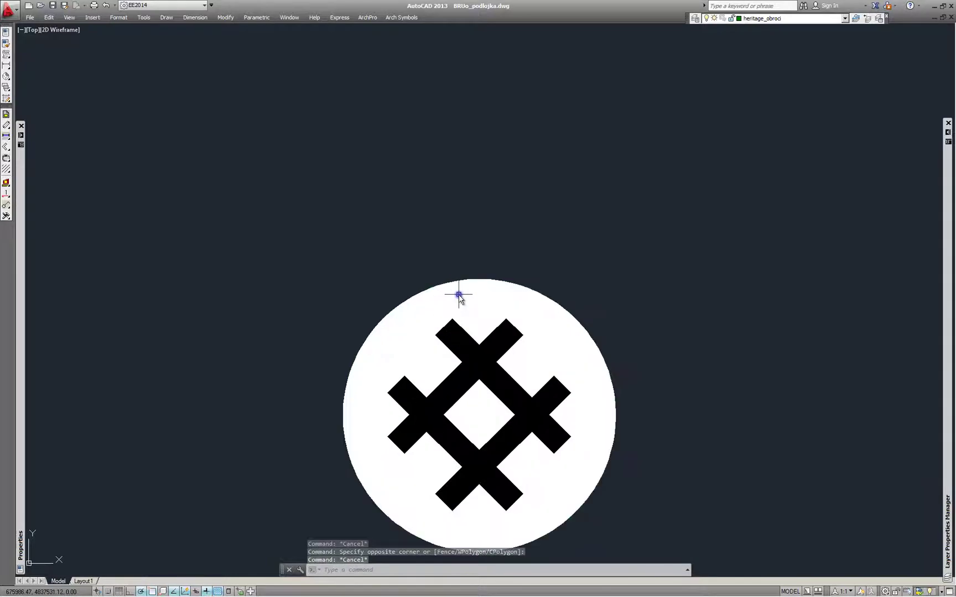
type("-i")
key("Return")
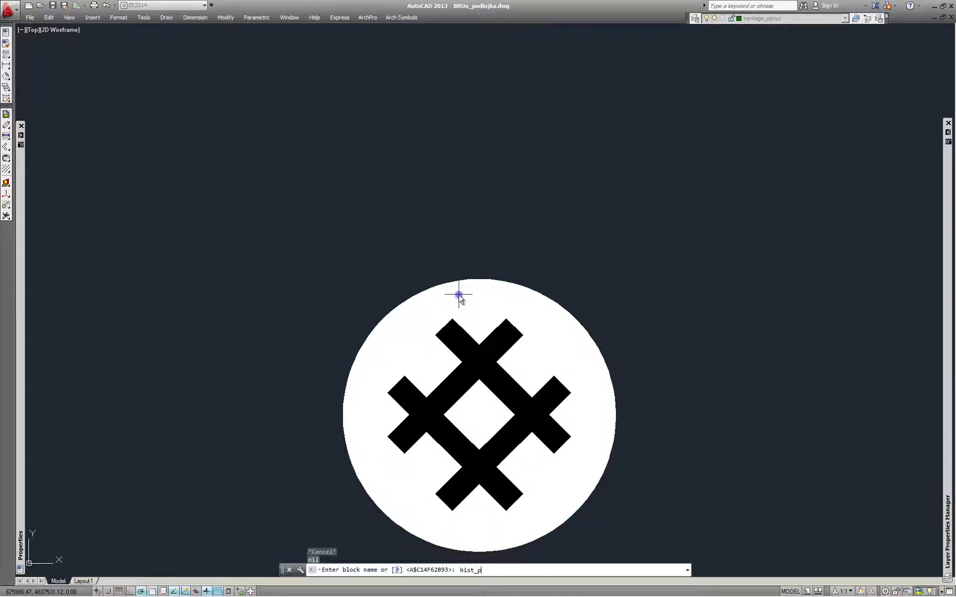
type("hist_place")
key("Return")
scroll(666, 315, "down", 3)
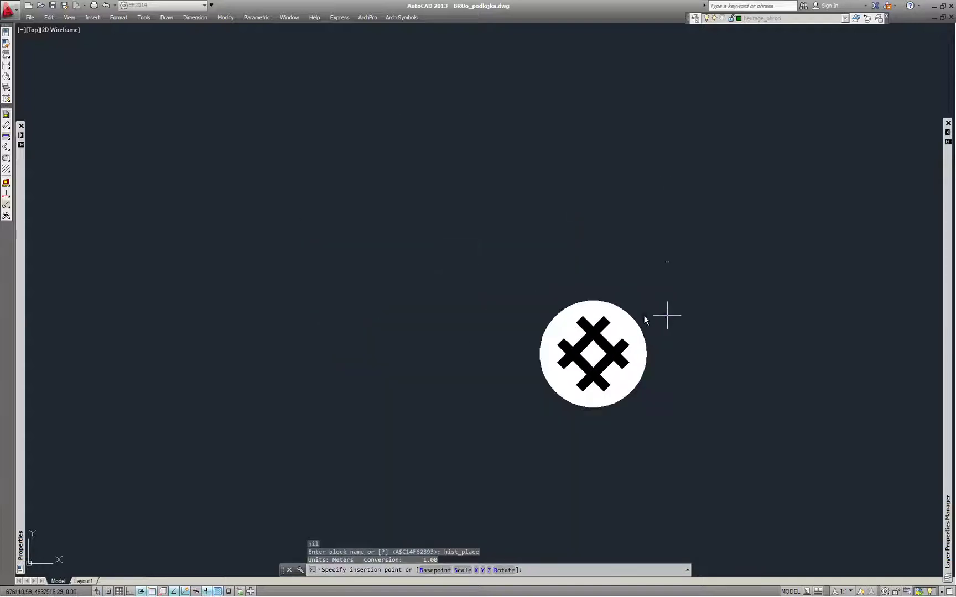
left_click(484, 281)
right_click(480, 269)
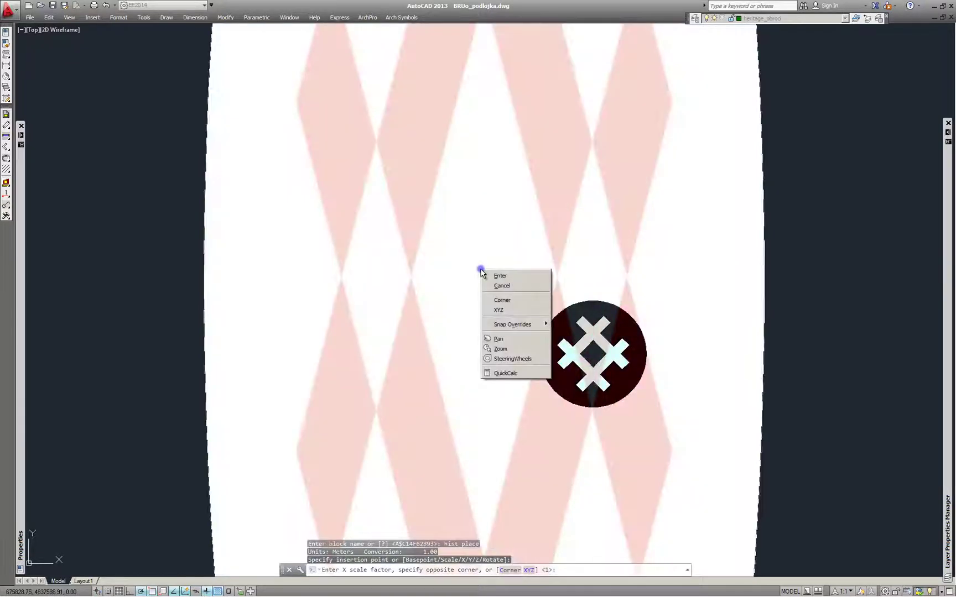
left_click(499, 275)
key("Return")
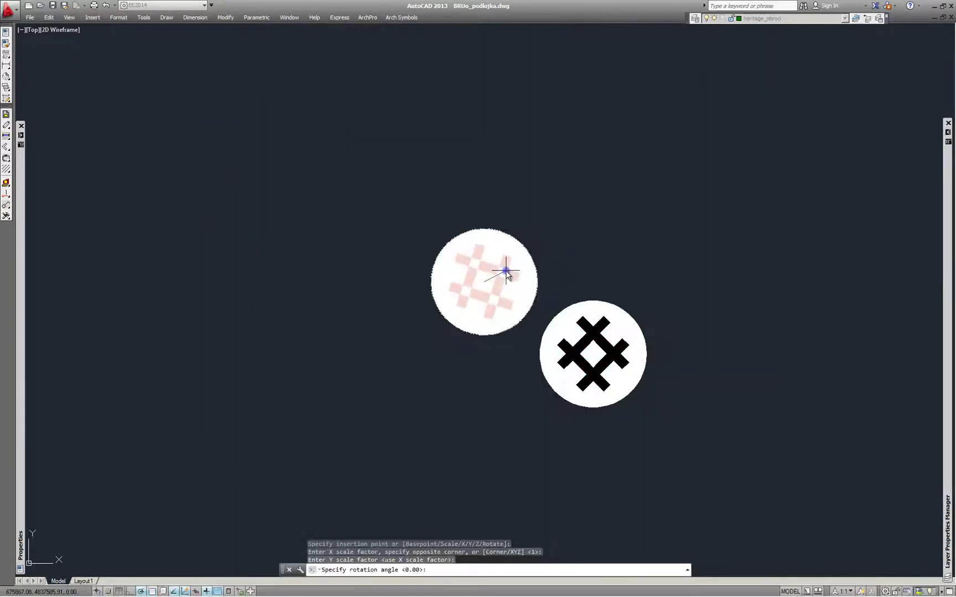
scroll(499, 287, "up", 4)
key("Return")
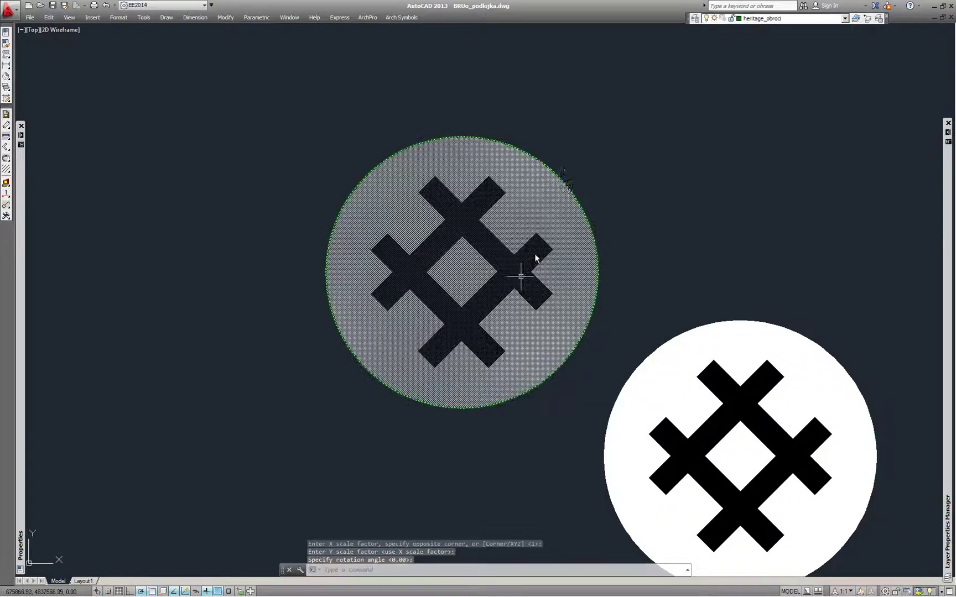
key("Escape")
scroll(548, 251, "down", 4)
left_click(546, 238)
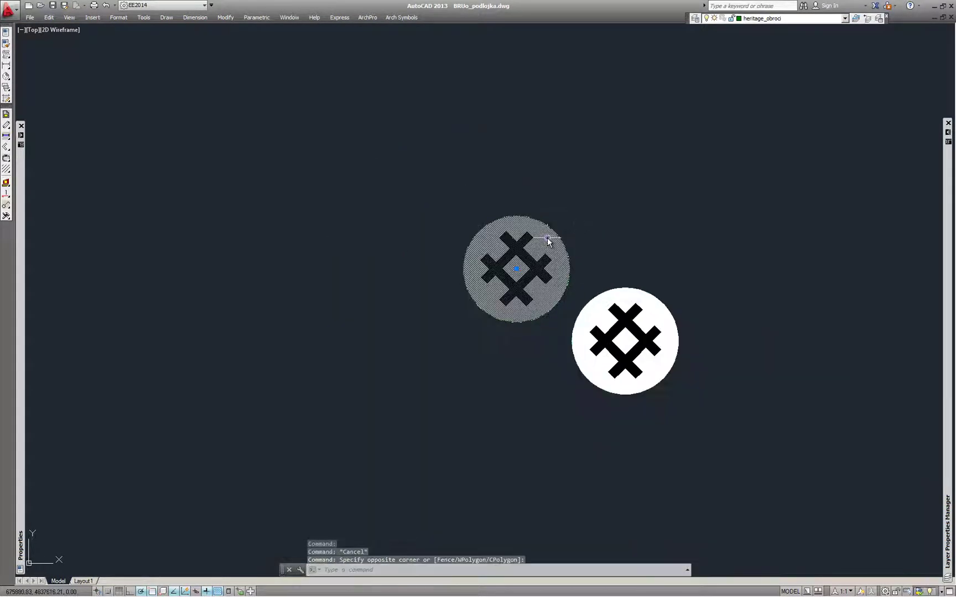
scroll(608, 259, "down", 2)
scroll(611, 257, "down", 1)
scroll(584, 243, "up", 3)
key("Escape")
left_click(686, 259)
left_click(521, 302)
type("77")
key("Return")
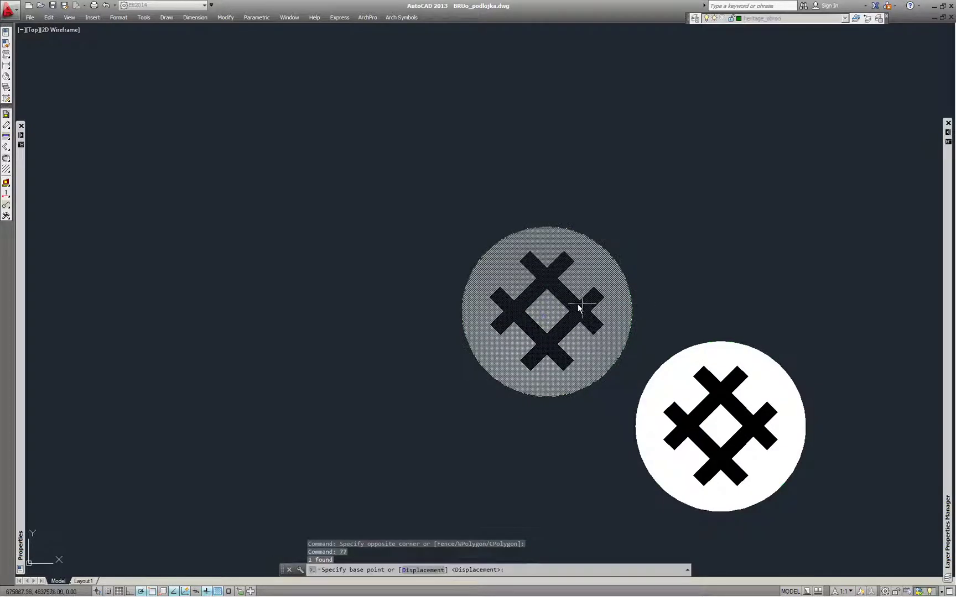
key("Escape")
- Set the running object snaps to include Node and Insertion, and apply the drafting settings
scroll(556, 313, "up", 4)
right_click(147, 590)
left_click(173, 573)
left_click(399, 285)
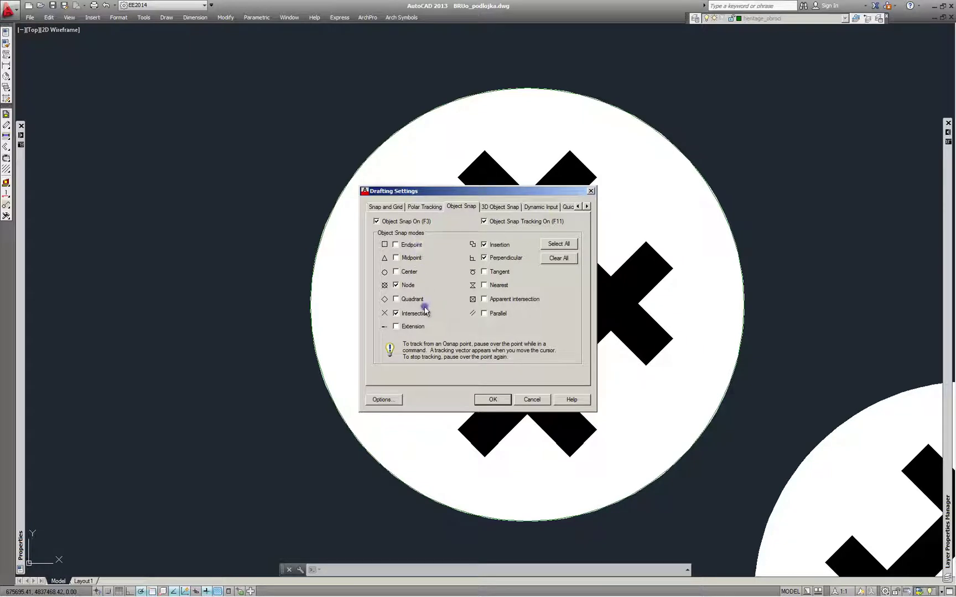
left_click(506, 259)
left_click(496, 395)
scroll(591, 273, "down", 4)
left_click(521, 355)
type("77")
key("Return")
left_click(509, 364)
scroll(630, 318, "down", 8)
scroll(512, 279, "up", 4)
key("Escape")
left_click(511, 277)
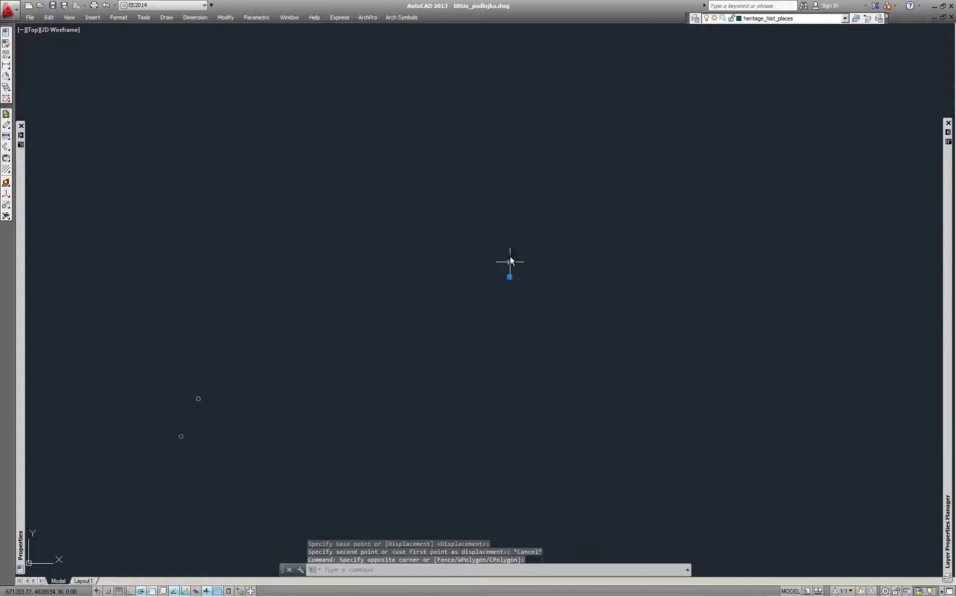
key("Escape")
- Isolate the layers of the historical place points and the inserted hist_place block
type("00")
key("Return")
type("/")
key("Return")
left_click(543, 311)
left_click(467, 239)
scroll(455, 260, "down", 5)
scroll(563, 290, "up", 5)
left_click(577, 248)
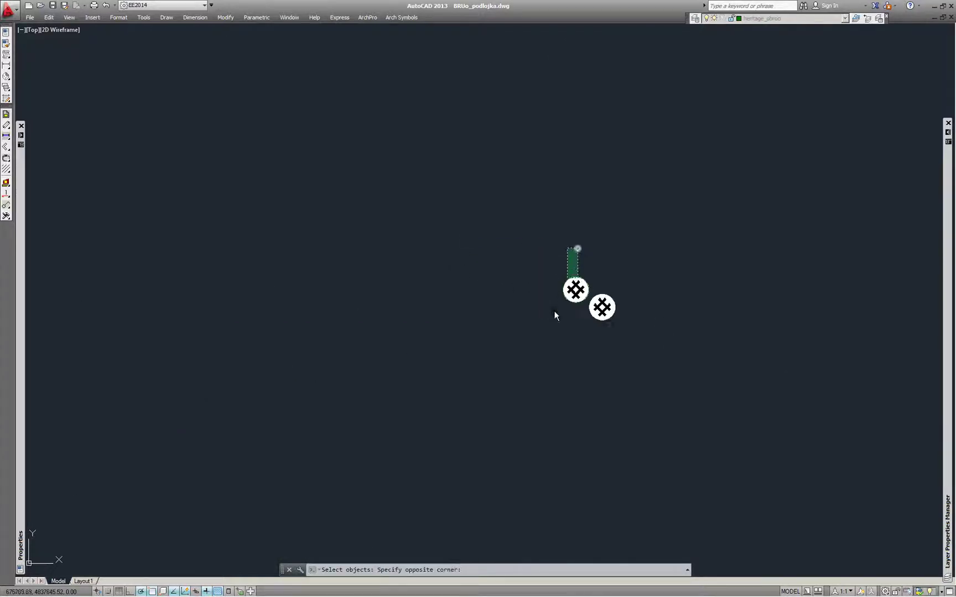
left_click(556, 312)
key("Return")
- Copy the hist_place block from its center onto the northernmost historical place point
scroll(580, 286, "up", 5)
scroll(575, 313, "down", 2)
type("co")
key("Return")
left_click(644, 357)
left_click(507, 256)
key("Return")
scroll(604, 301, "up", 4)
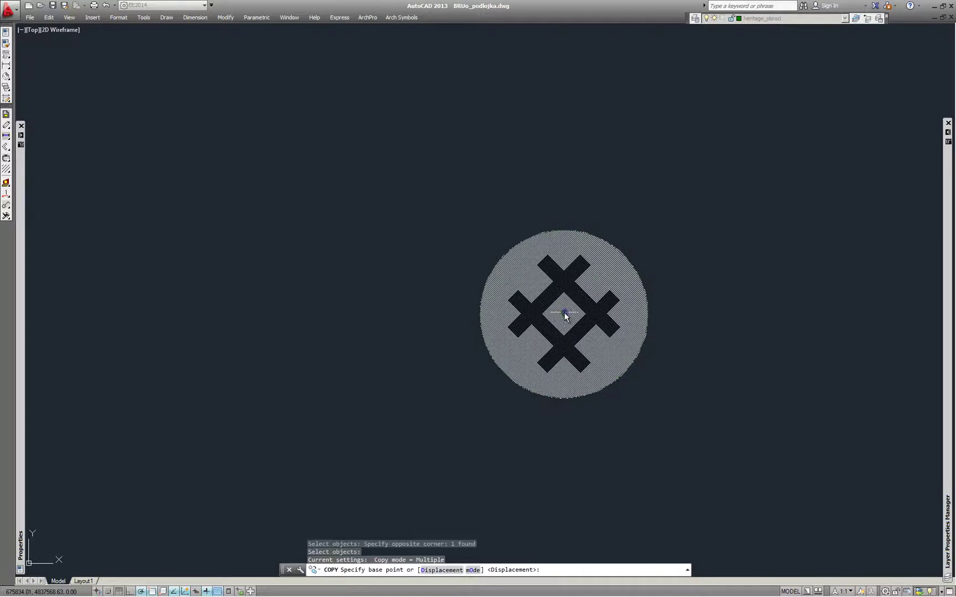
left_click(564, 314)
scroll(694, 329, "down", 6)
scroll(498, 149, "up", 6)
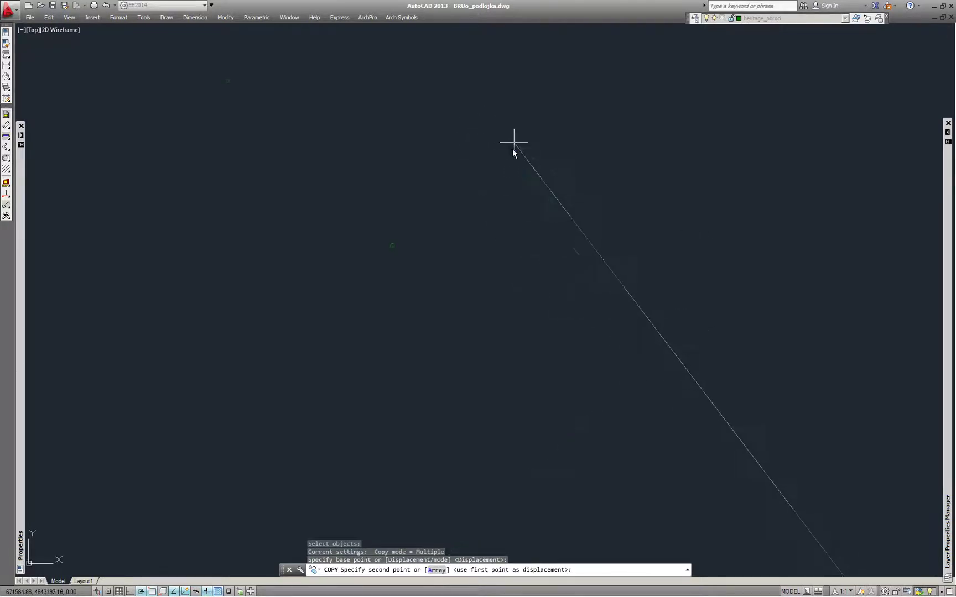
left_click(542, 161)
- Place four more copies of the hist_place block on the remaining historical place points and end the copying
scroll(691, 127, "down", 5)
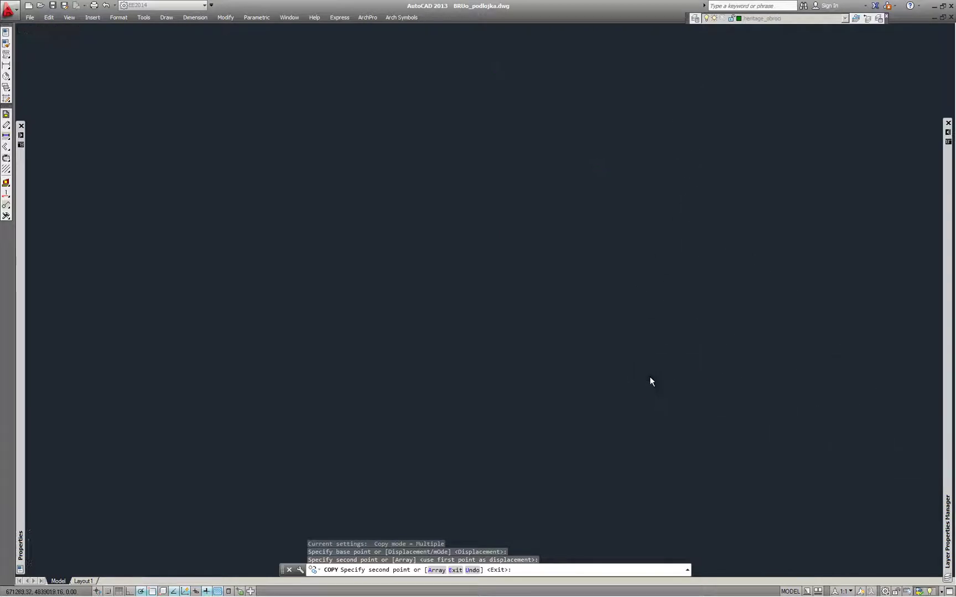
scroll(578, 349, "up", 6)
left_click(576, 346)
scroll(683, 249, "down", 5)
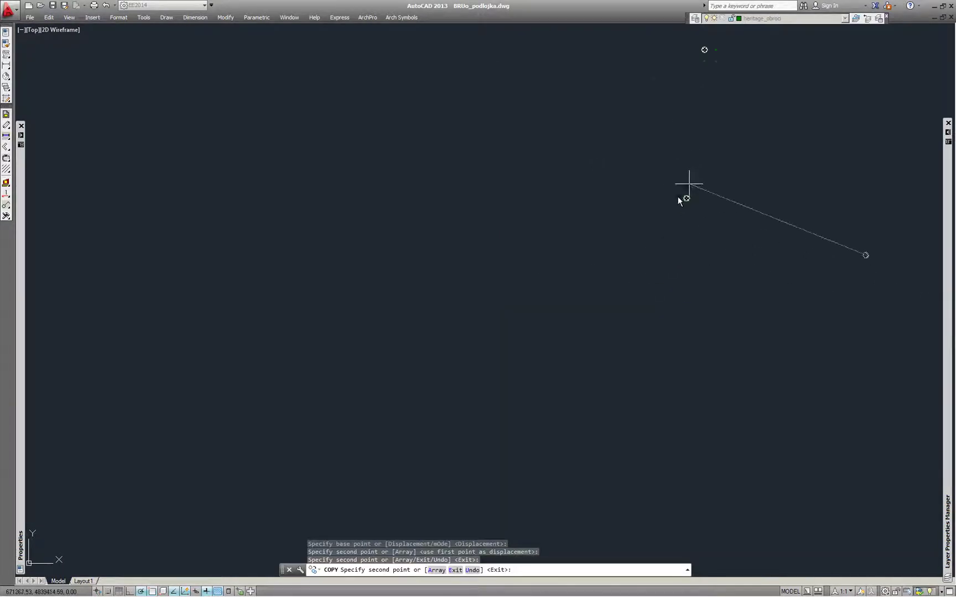
scroll(592, 325, "up", 4)
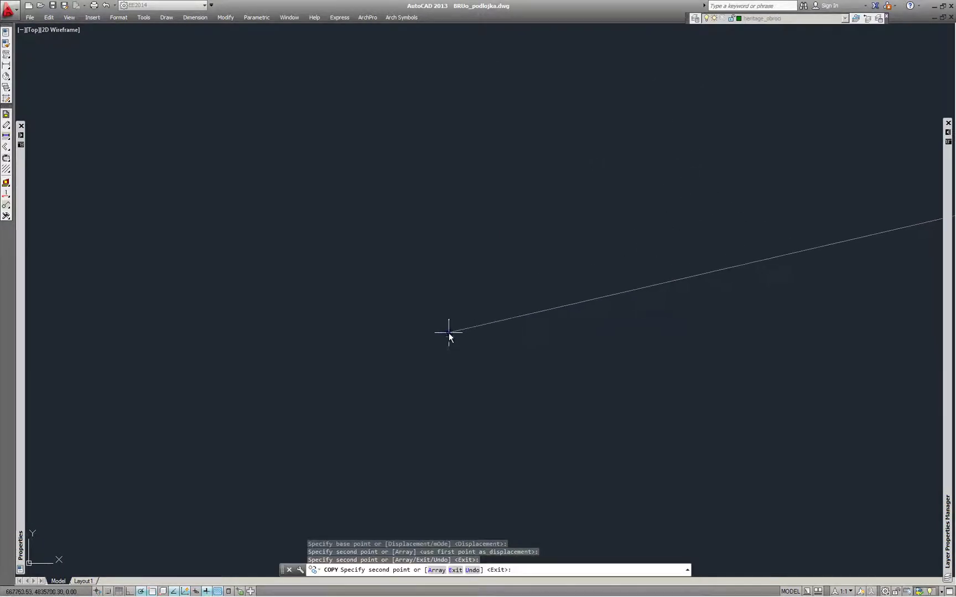
left_click(454, 317)
scroll(484, 260, "down", 4)
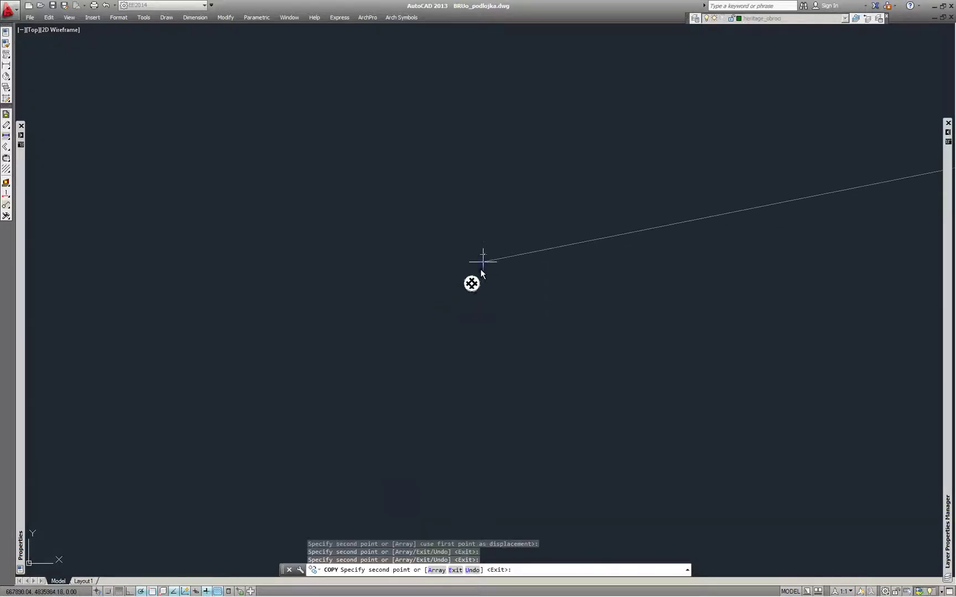
scroll(441, 363, "up", 4)
left_click(450, 338)
scroll(484, 260, "down", 4)
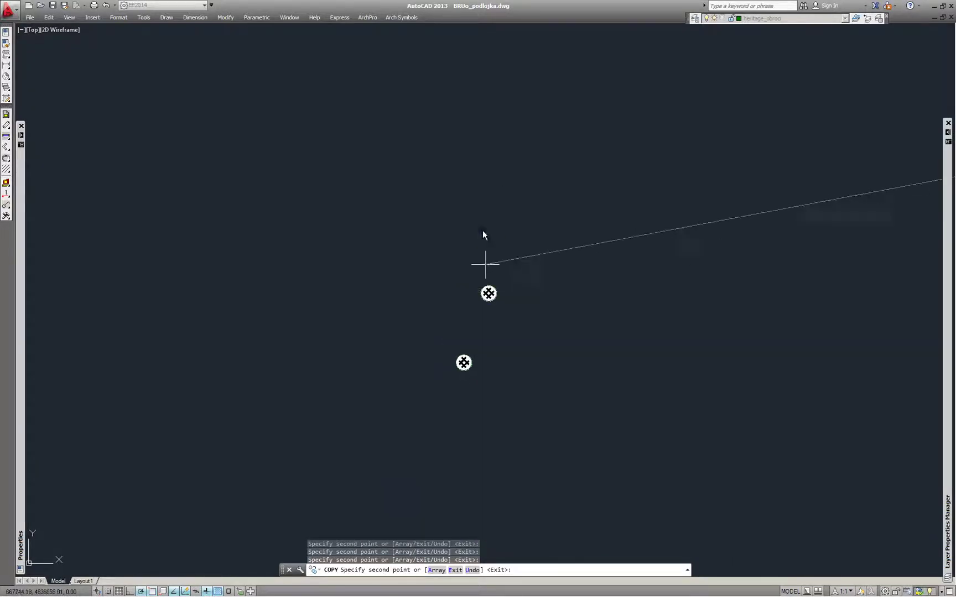
scroll(479, 123, "up", 4)
left_click(452, 117)
scroll(397, 352, "down", 9)
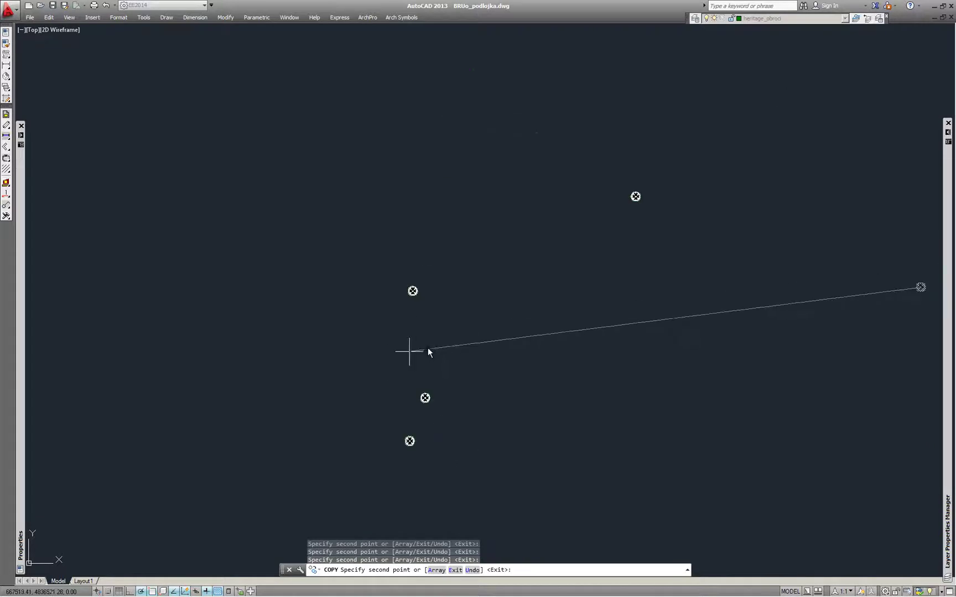
scroll(598, 124, "up", 2)
scroll(578, 244, "down", 2)
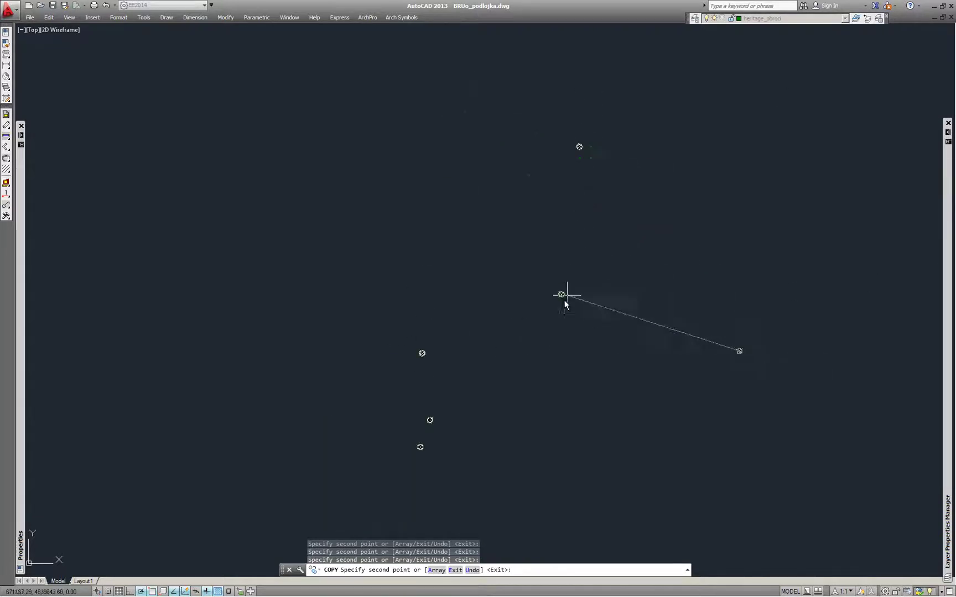
key("Escape")
- Turn off the heritage_obroci layer by selecting the source hist_place block
scroll(724, 330, "up", 2)
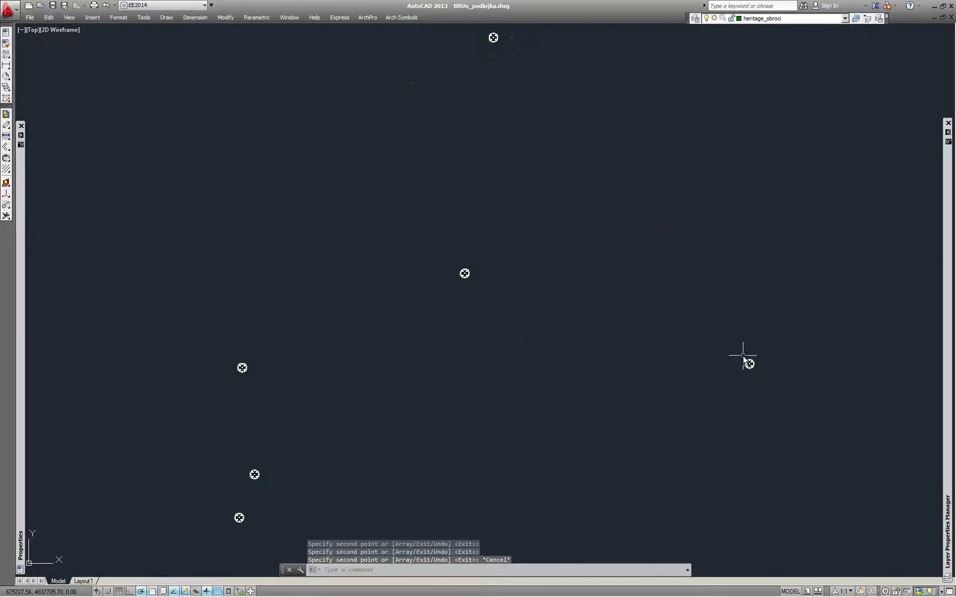
type("lf")
key("space")
left_click(760, 354)
left_click(736, 374)
key("space")
- Select the five original points on the heritage_hist_places layer and delete them
scroll(632, 337, "down", 1)
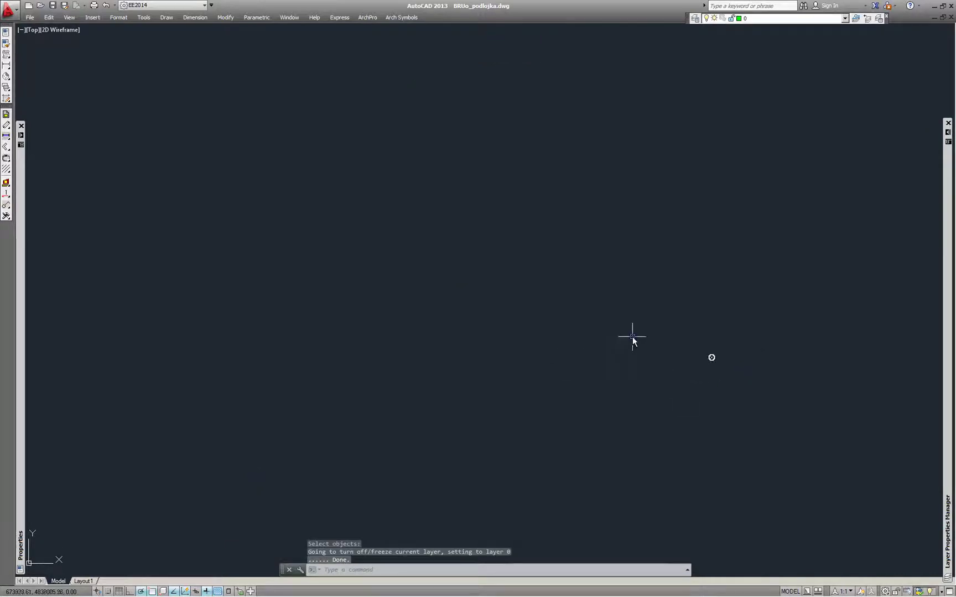
left_click(275, 121)
left_click(629, 512)
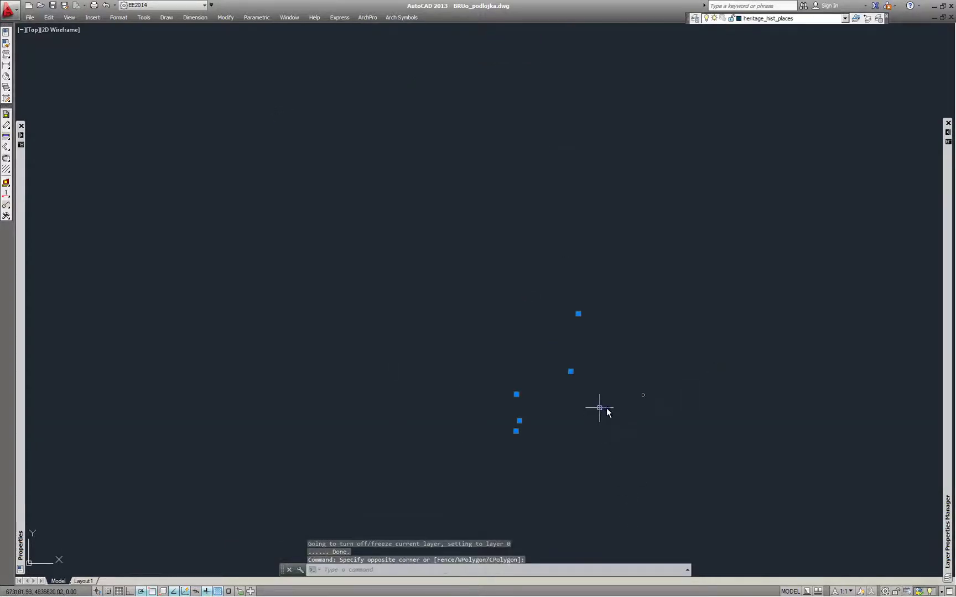
scroll(644, 410, "up", 2)
key("Delete")
left_click(661, 394)
left_click(622, 352)
scroll(655, 358, "up", 2)
key("Escape")
scroll(623, 359, "down", 2)
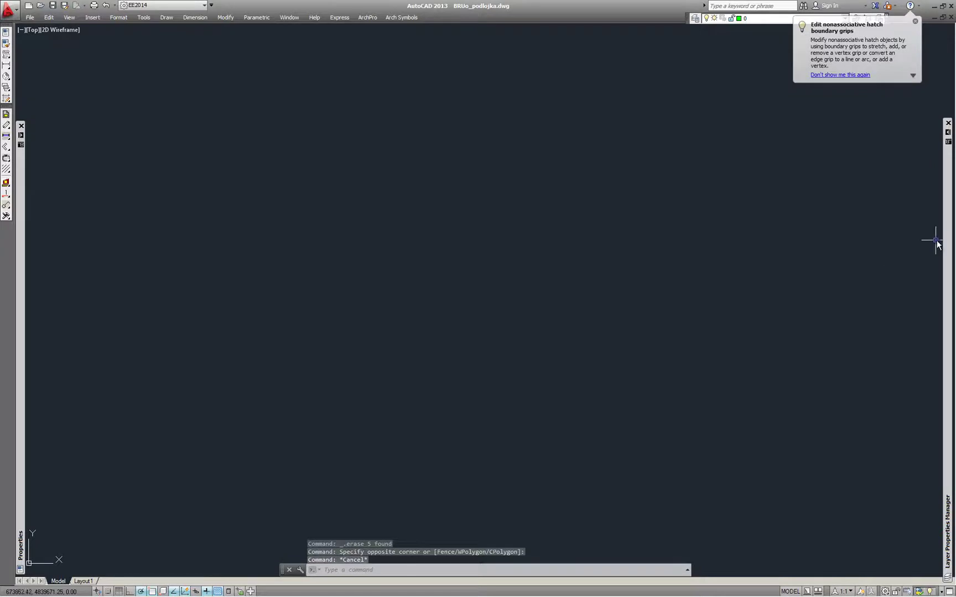
- Turn on the heritage_necro, heritage_obroci and heritage_ancient_villages layers
mouse_move(945, 241)
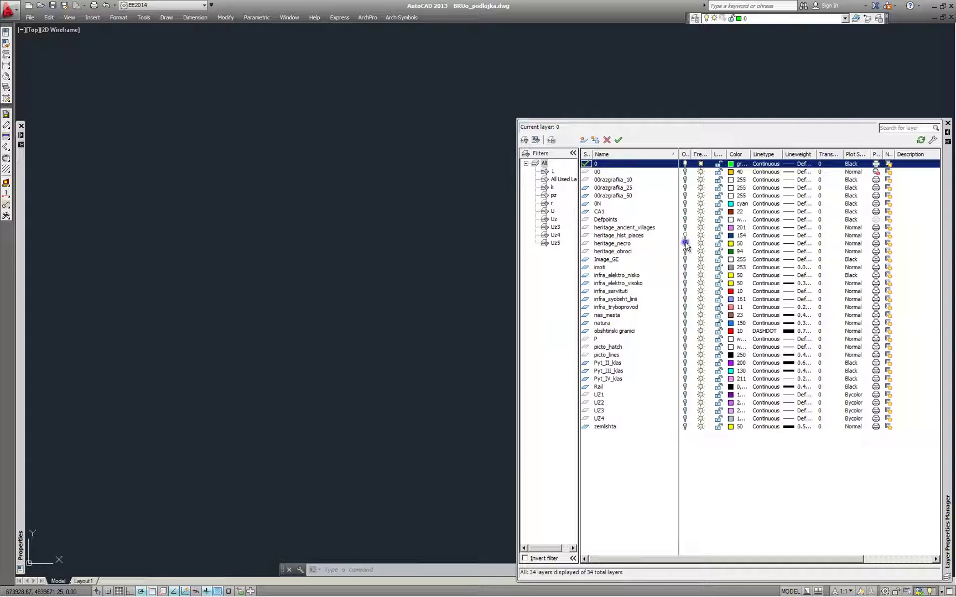
left_click(686, 243)
left_click(686, 252)
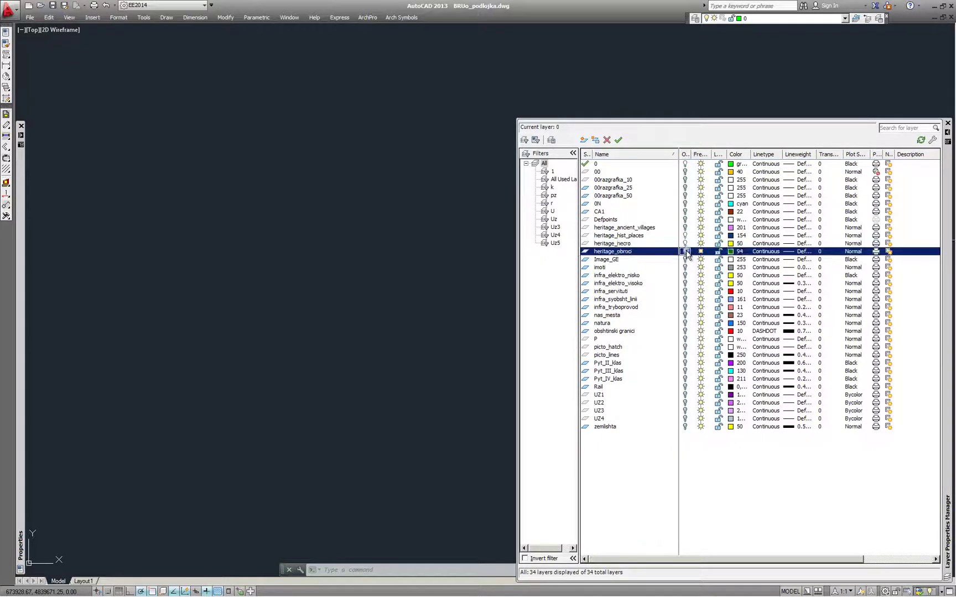
left_click(686, 227)
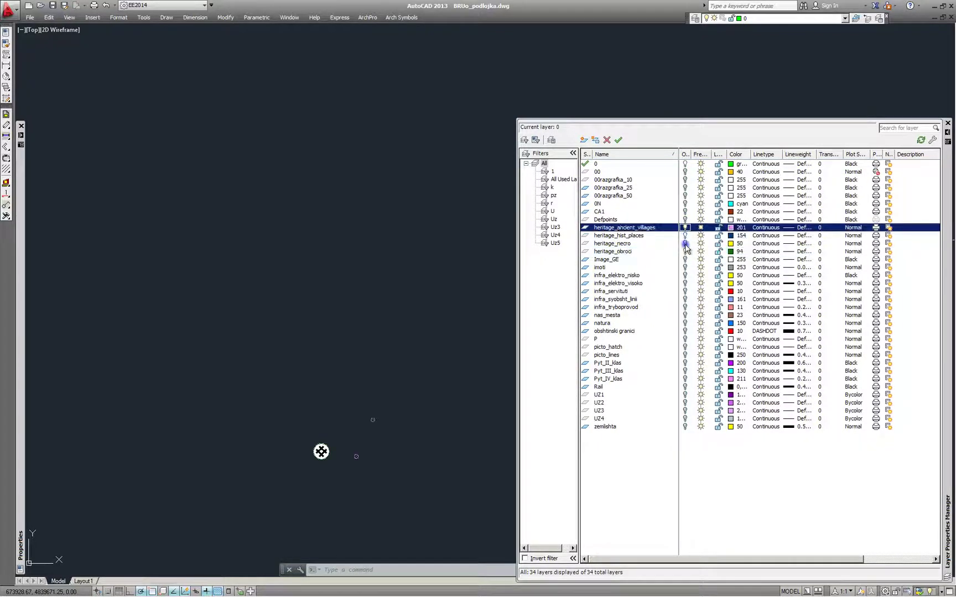
left_click(495, 241)
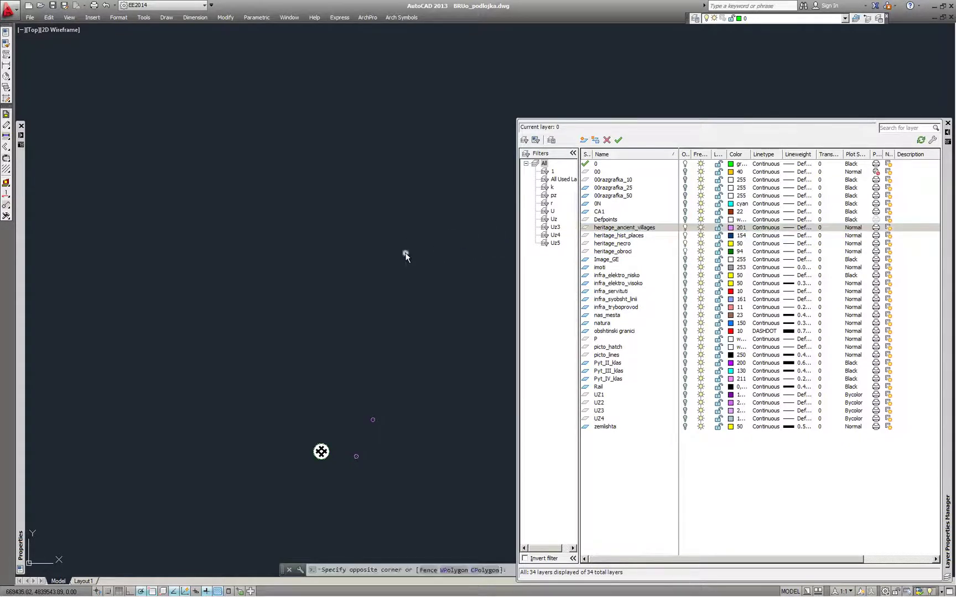
left_click(353, 300)
- Select the five placed hist_place copies, move them to the heritage_hist_places layer, and clear the selection
scroll(368, 345, "down", 2)
left_click(346, 384)
left_click(333, 426)
left_click(563, 300)
left_click(543, 342)
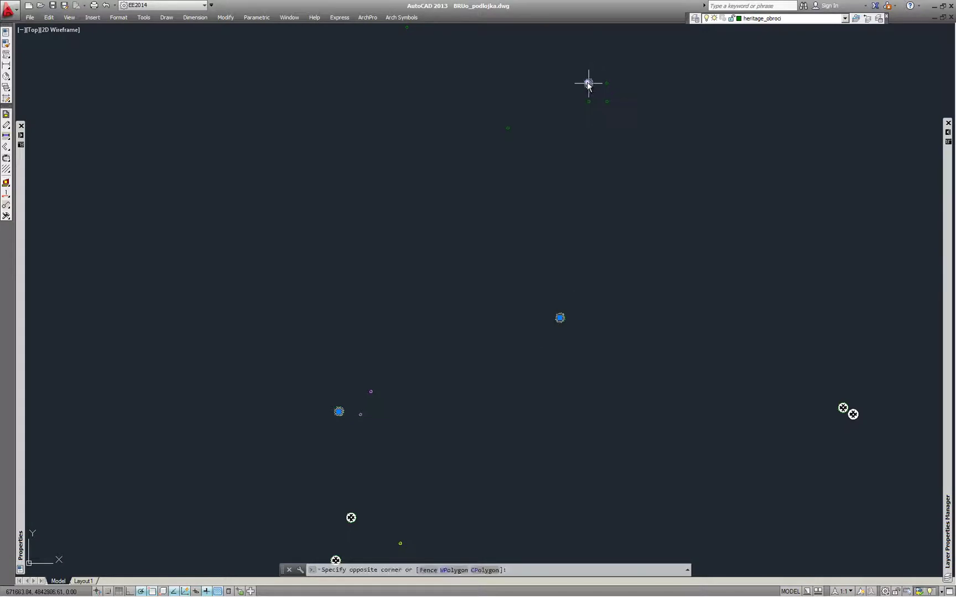
scroll(575, 144, "down", 2)
scroll(448, 388, "up", 4)
left_click(396, 435)
left_click(413, 393)
left_click(766, 18)
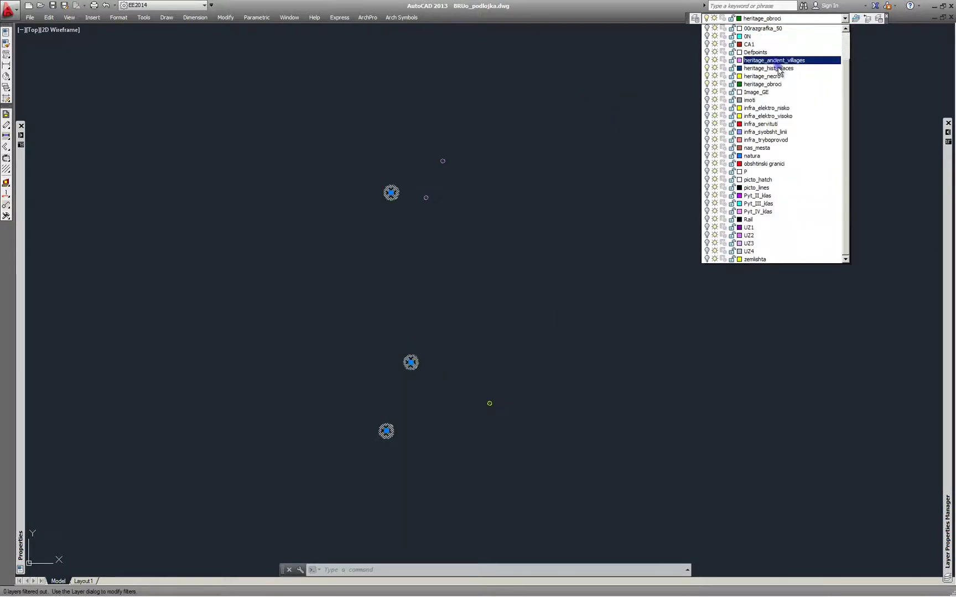
left_click(724, 66)
key("Escape")
- Examine the source symbols and the placed hist_place blocks among the other heritage points
scroll(448, 284, "down", 2)
scroll(586, 271, "down", 2)
scroll(705, 260, "up", 5)
scroll(719, 236, "up", 8)
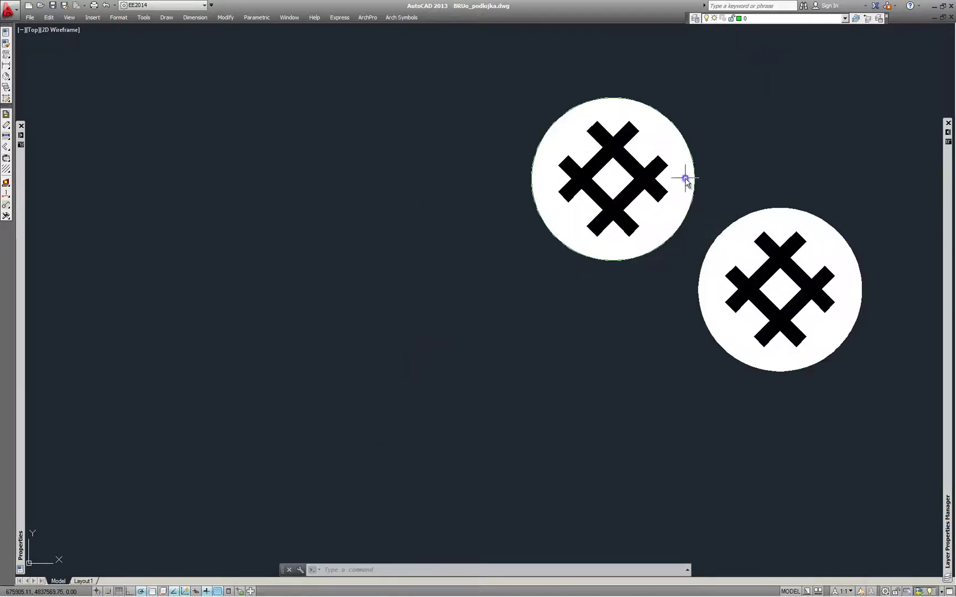
scroll(651, 260, "down", 14)
scroll(523, 261, "down", 4)
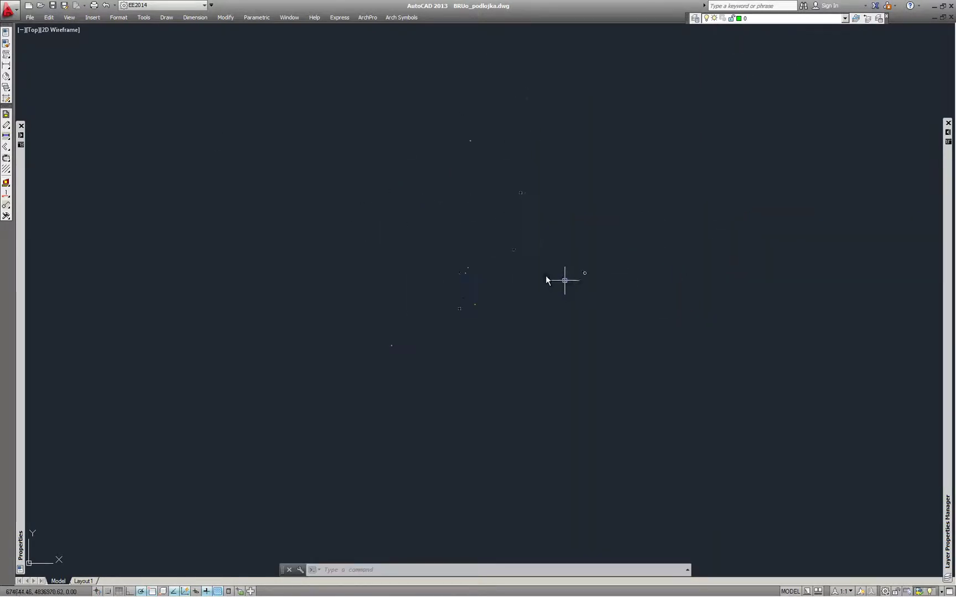
scroll(420, 239, "up", 6)
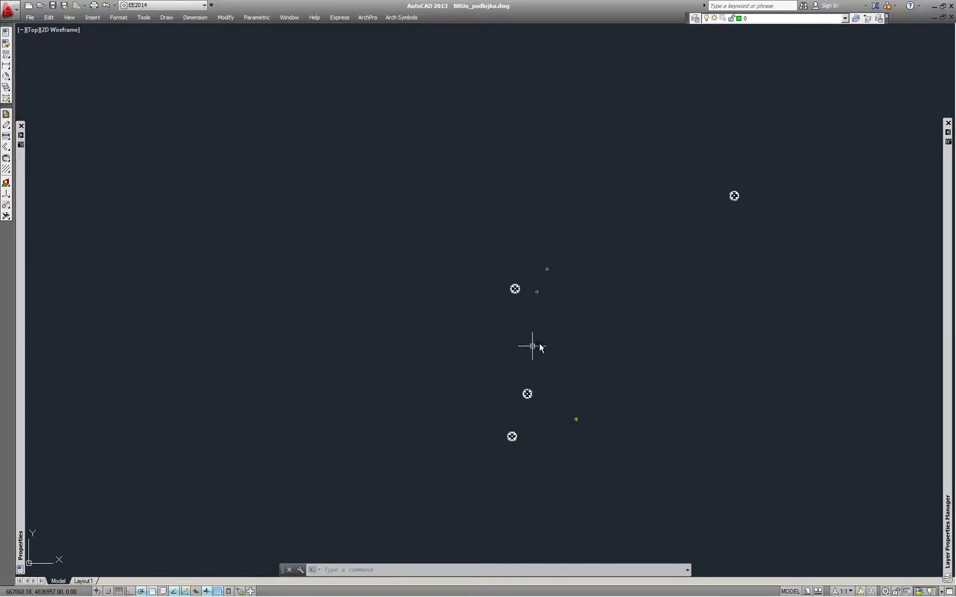
scroll(527, 424, "down", 2)
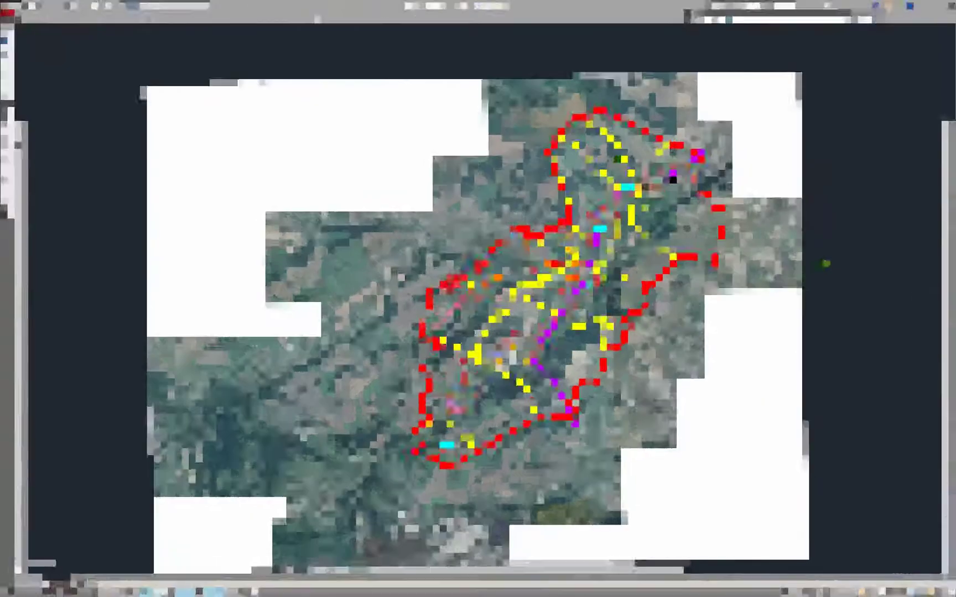
- Review the placed heritage symbols across the municipality map, from the northern villages down to the area around Smirnenski
scroll(682, 191, "up", 3)
scroll(681, 174, "up", 5)
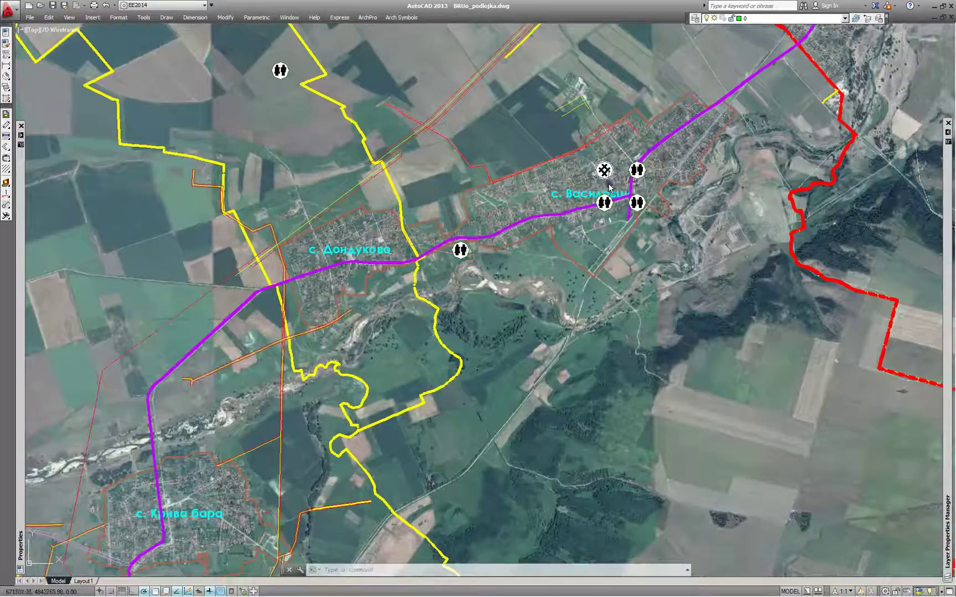
scroll(647, 207, "down", 2)
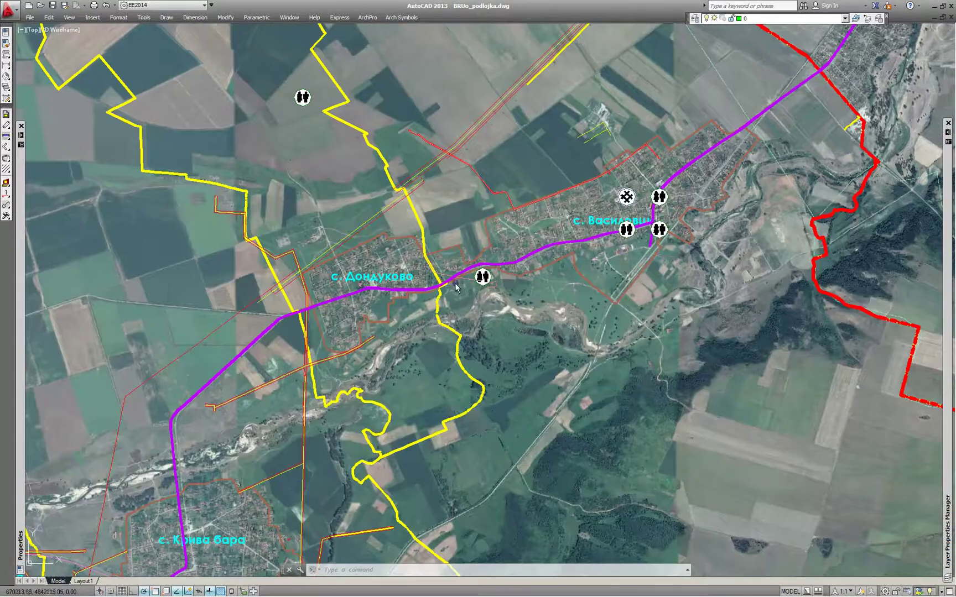
scroll(395, 235, "down", 2)
scroll(351, 180, "up", 4)
scroll(429, 187, "down", 5)
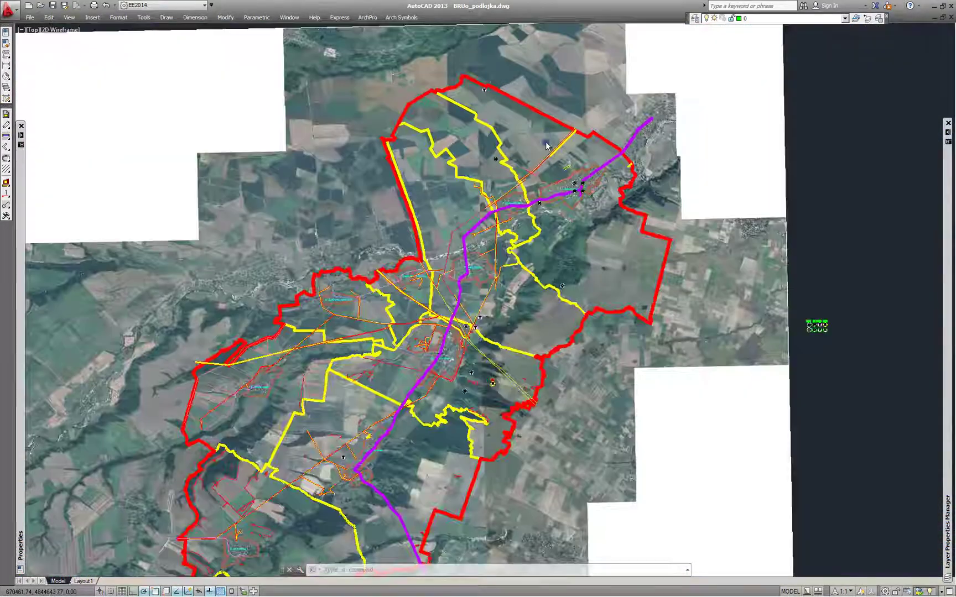
scroll(479, 335, "up", 5)
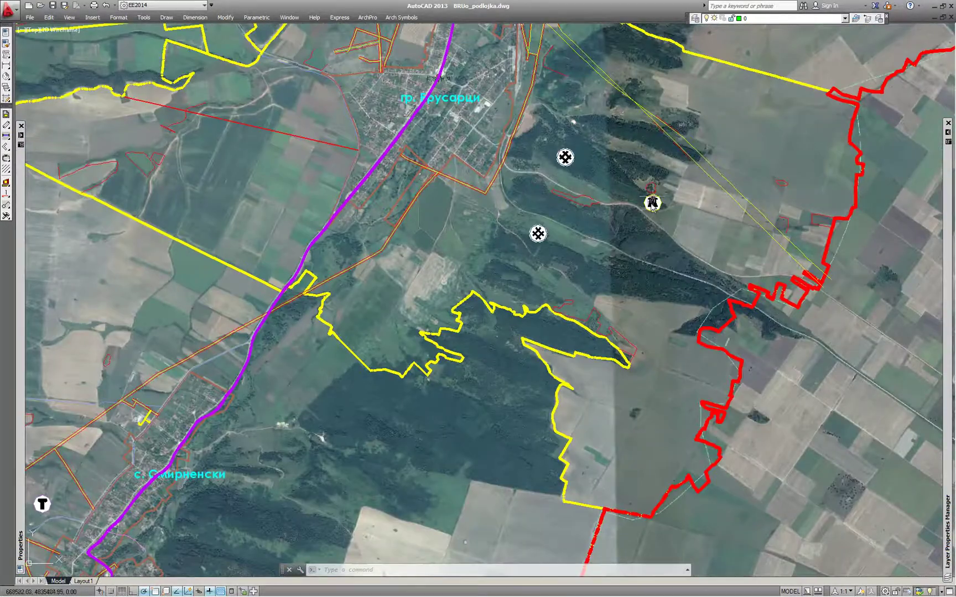
scroll(654, 204, "down", 5)
scroll(358, 360, "up", 5)
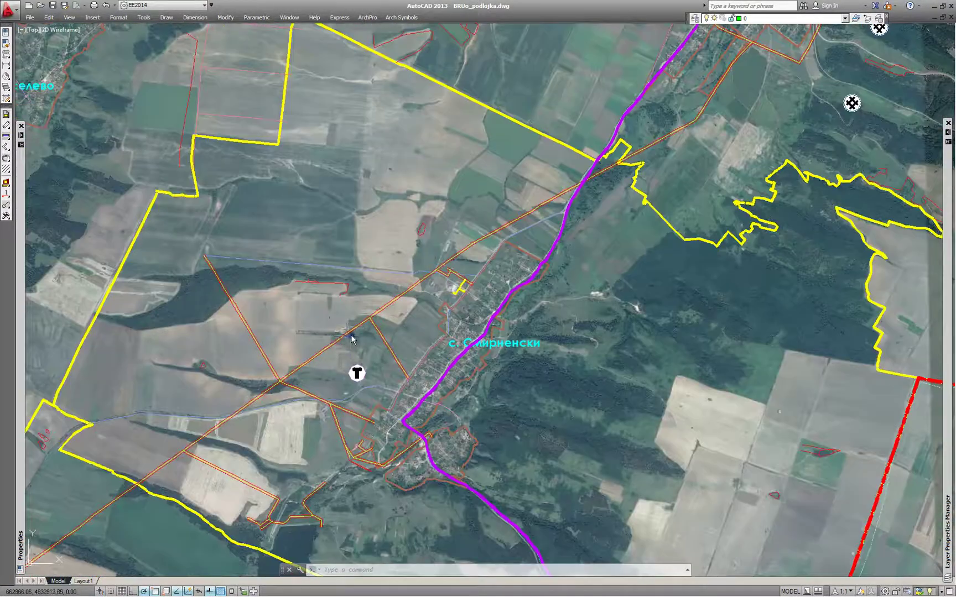
scroll(349, 340, "down", 4)
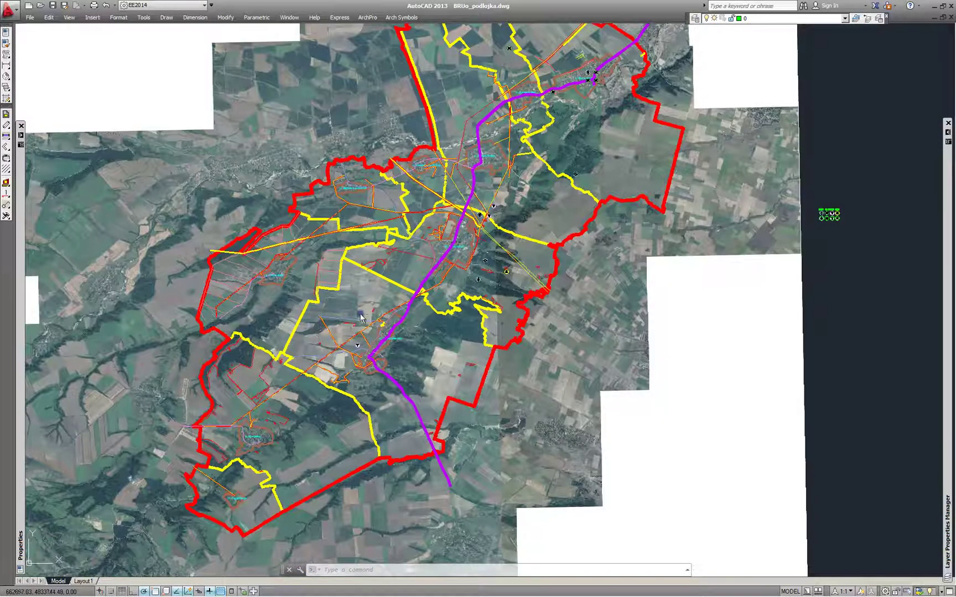